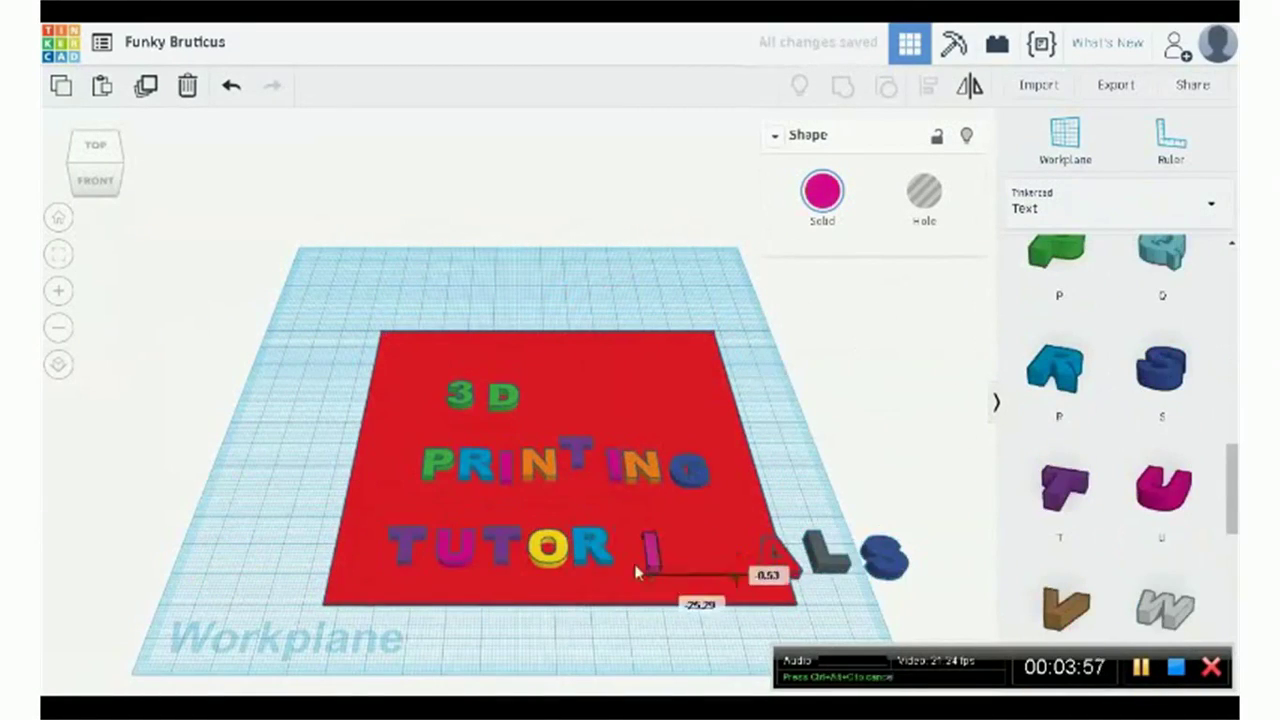
left_click_drag(520, 250, 669, 340)
left_click(1114, 380)
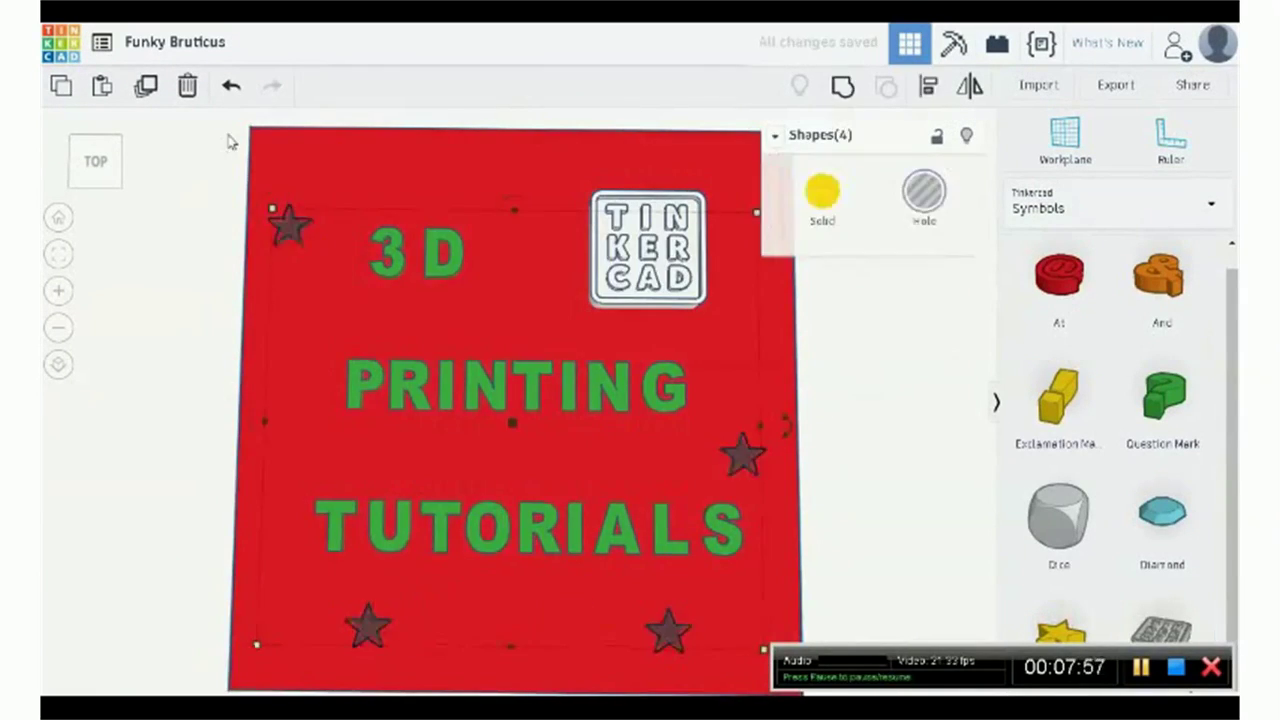
left_click(822, 190)
key("ctrl+g")
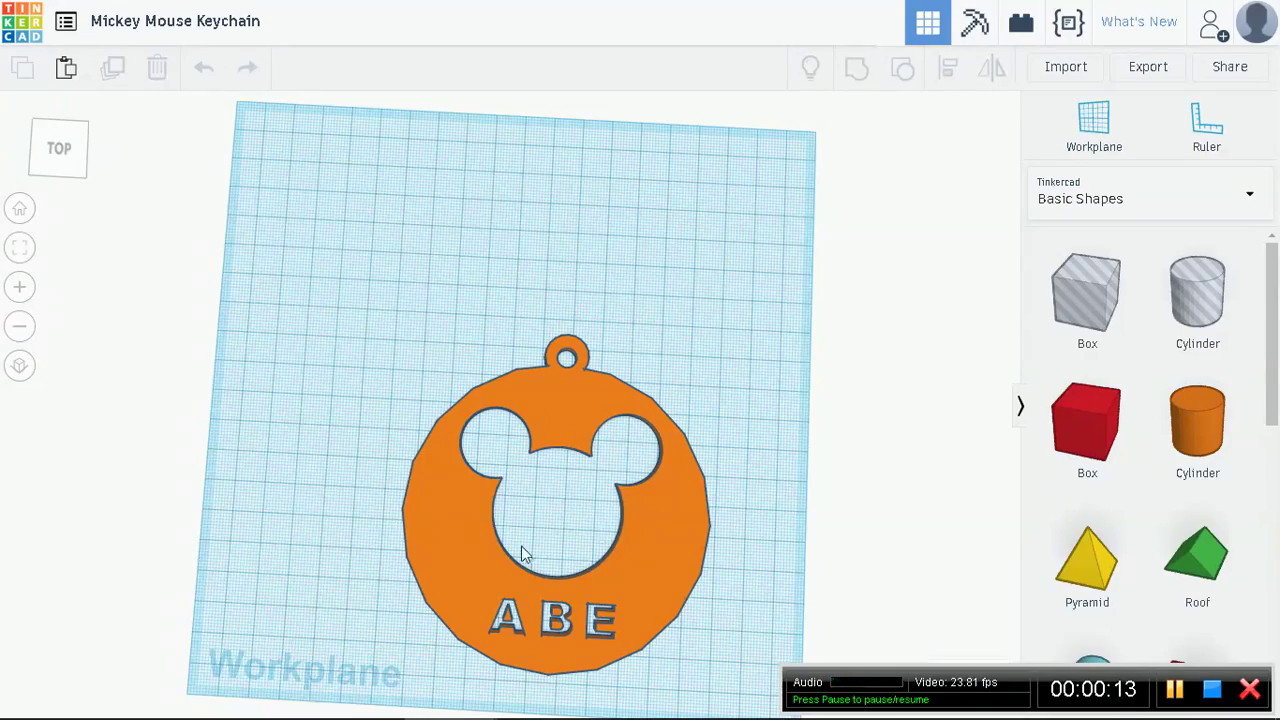
right_click_drag(522, 548, 573, 613)
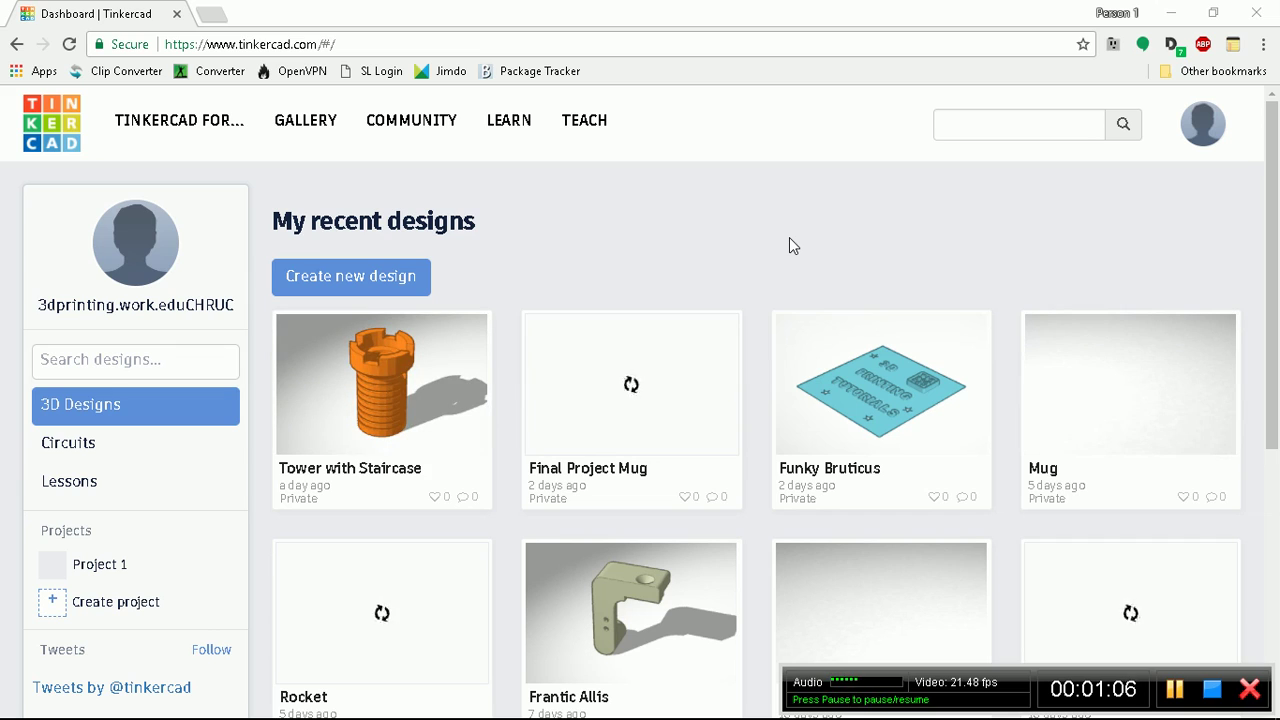
left_click(425, 275)
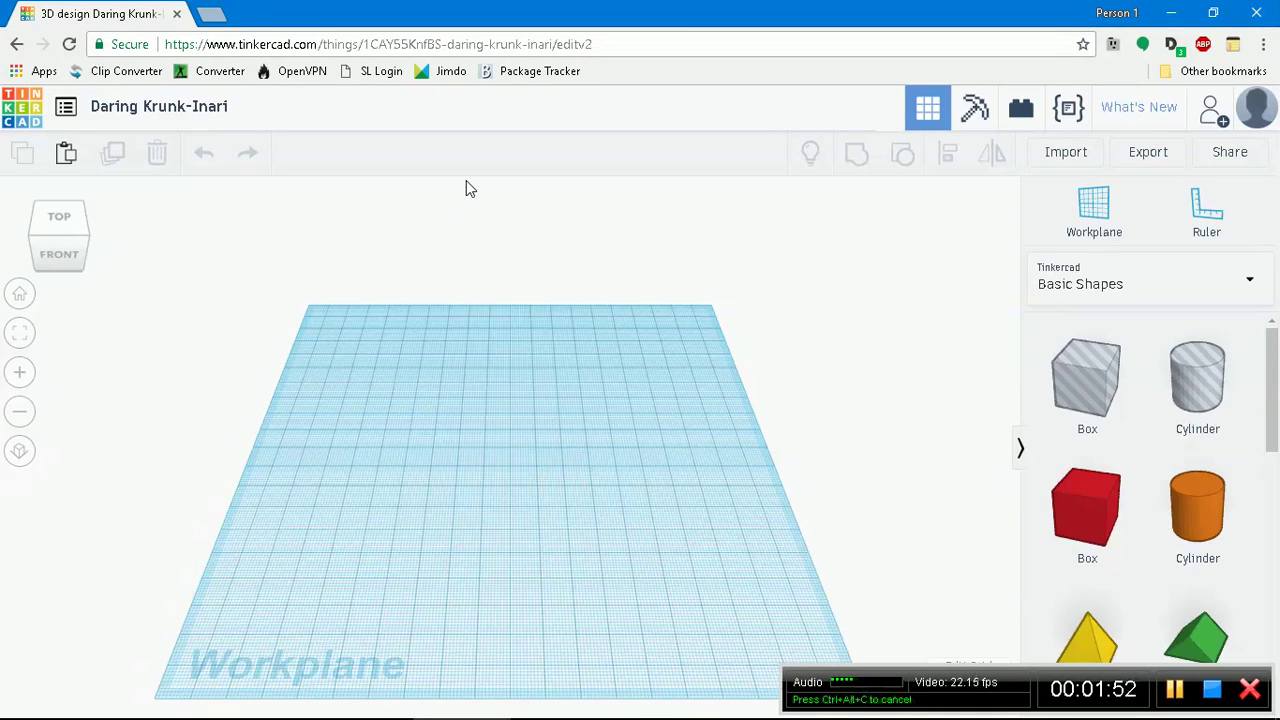
left_click(222, 10)
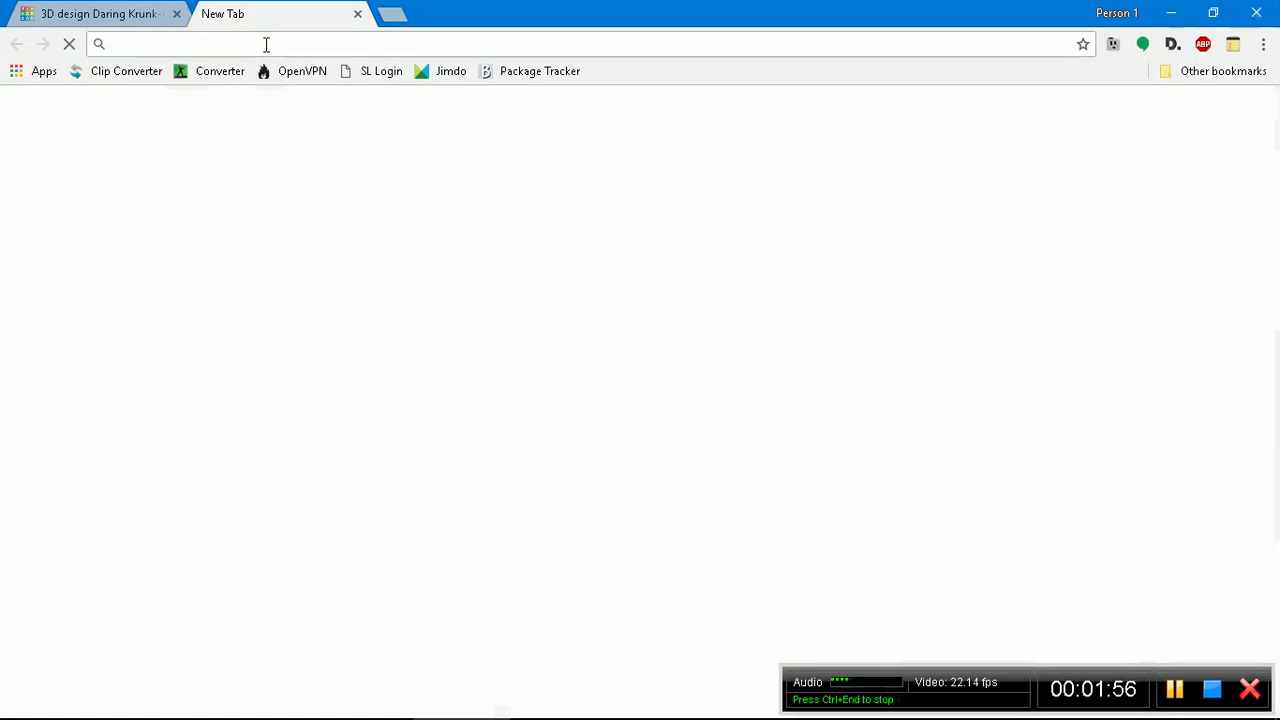
type("https://www.cgtrader.com/free-3d-print-models/games-toys/toys/toodles-mickey-mouse-friend")
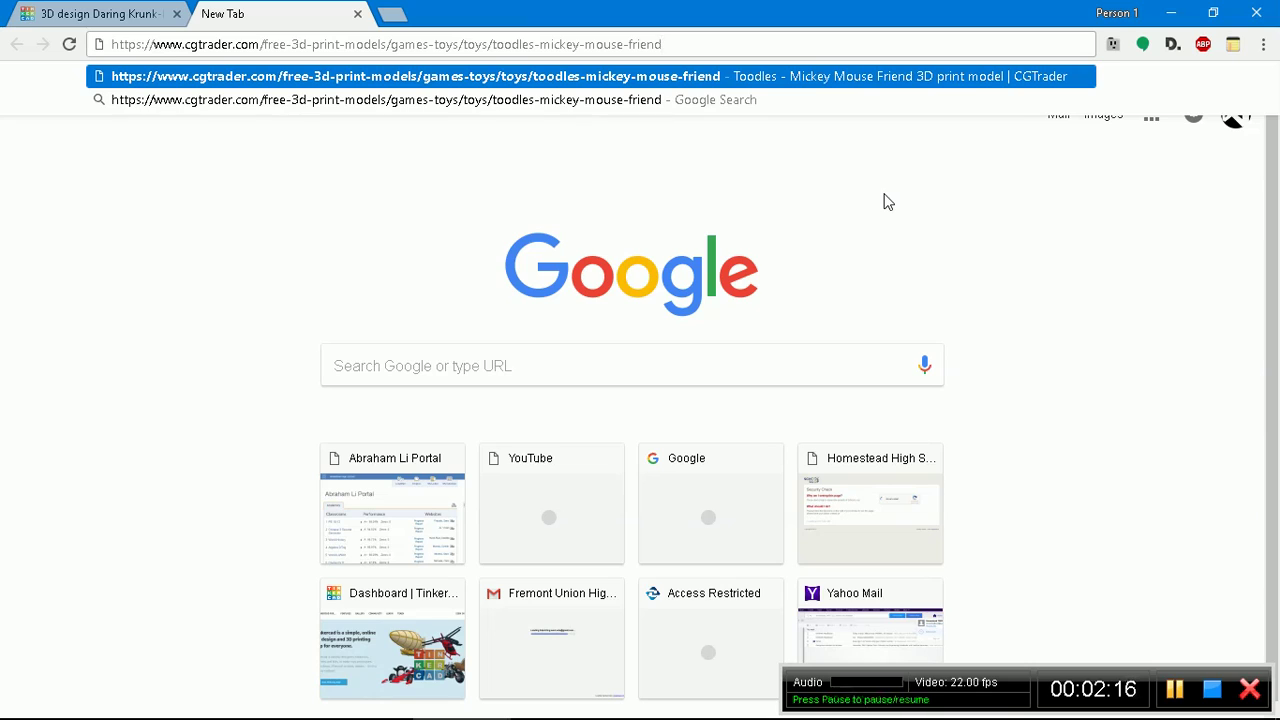
key("Return")
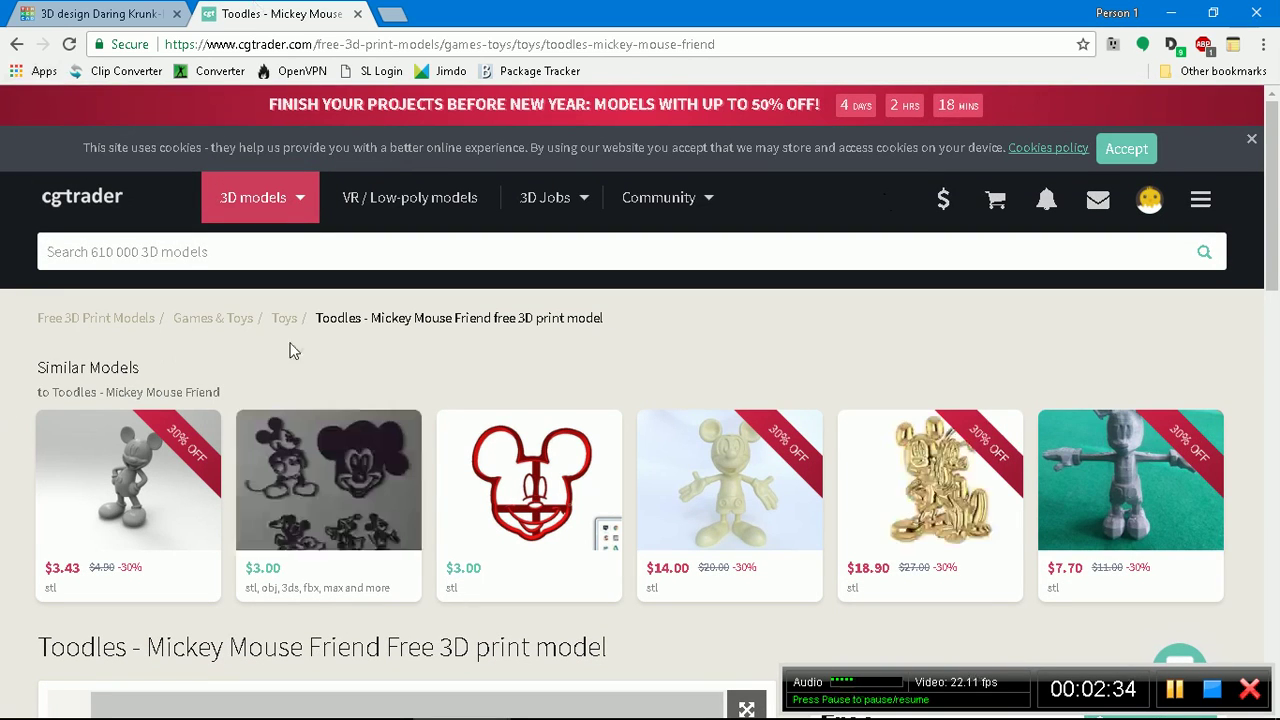
Examine the Custom License terms of the Toodles - Mickey Mouse Friend model and its free download option
scroll(952, 205, "down", 5)
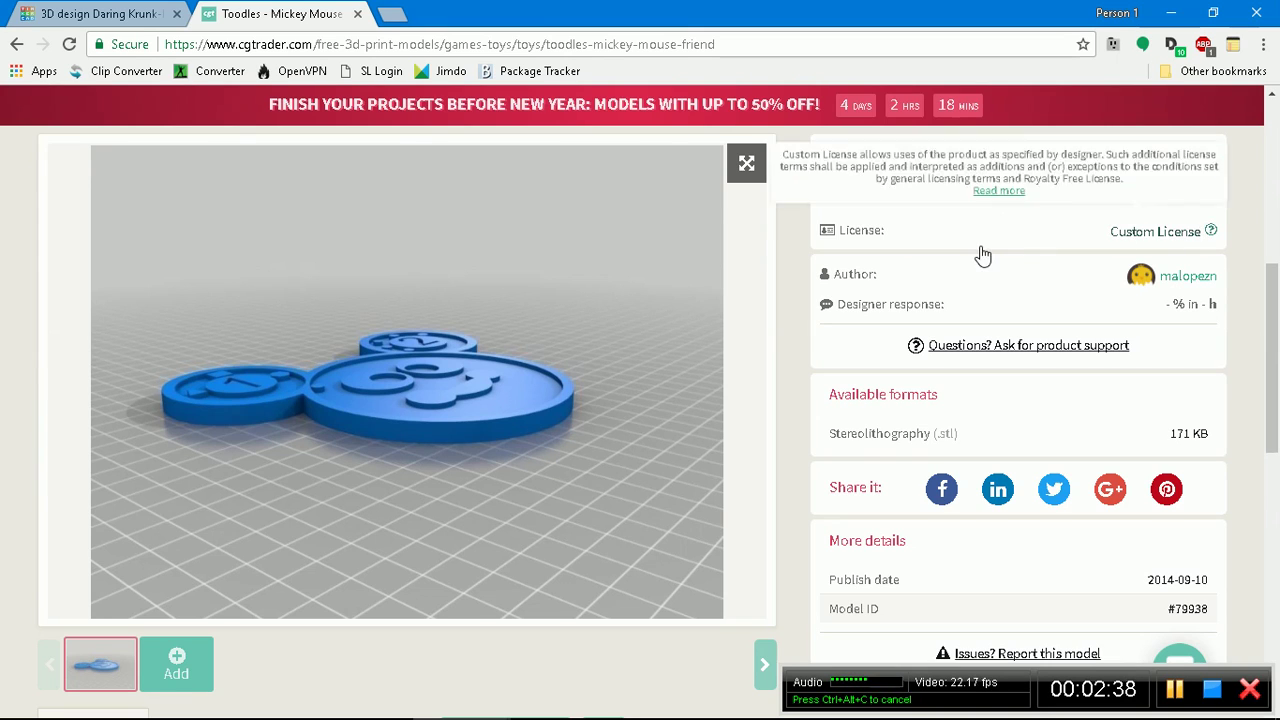
mouse_move(1163, 233)
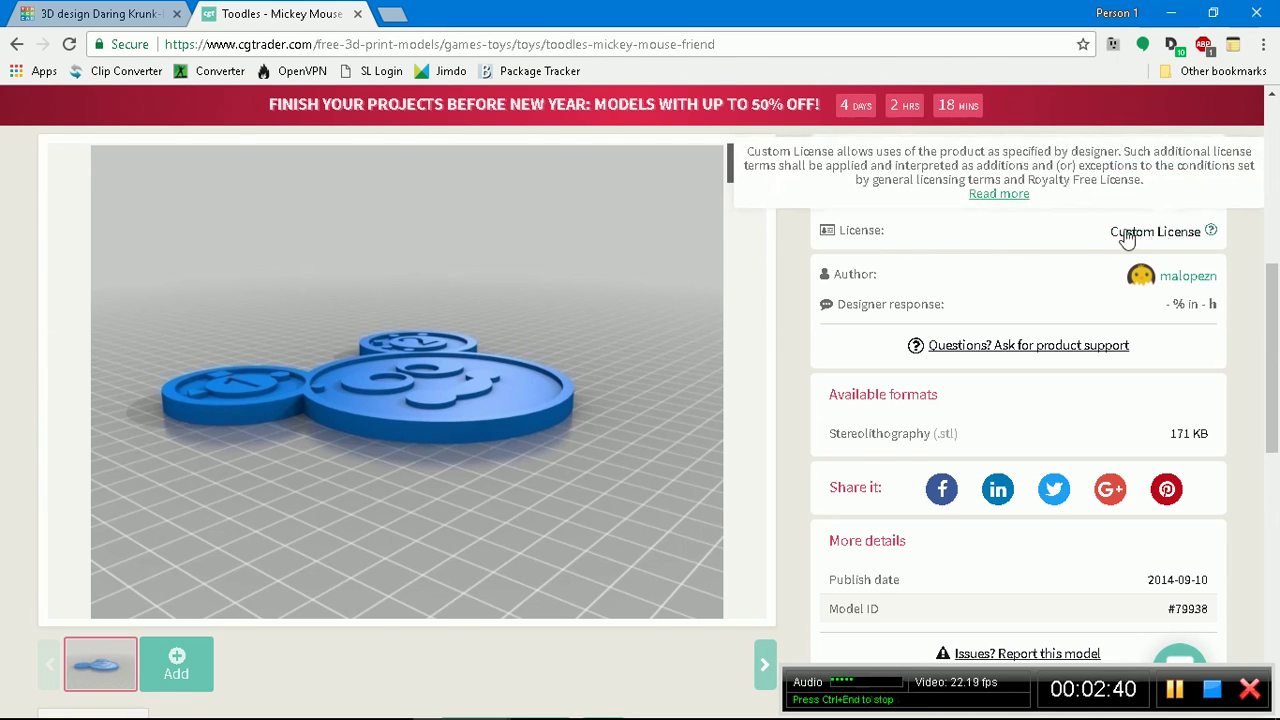
left_click(1146, 231)
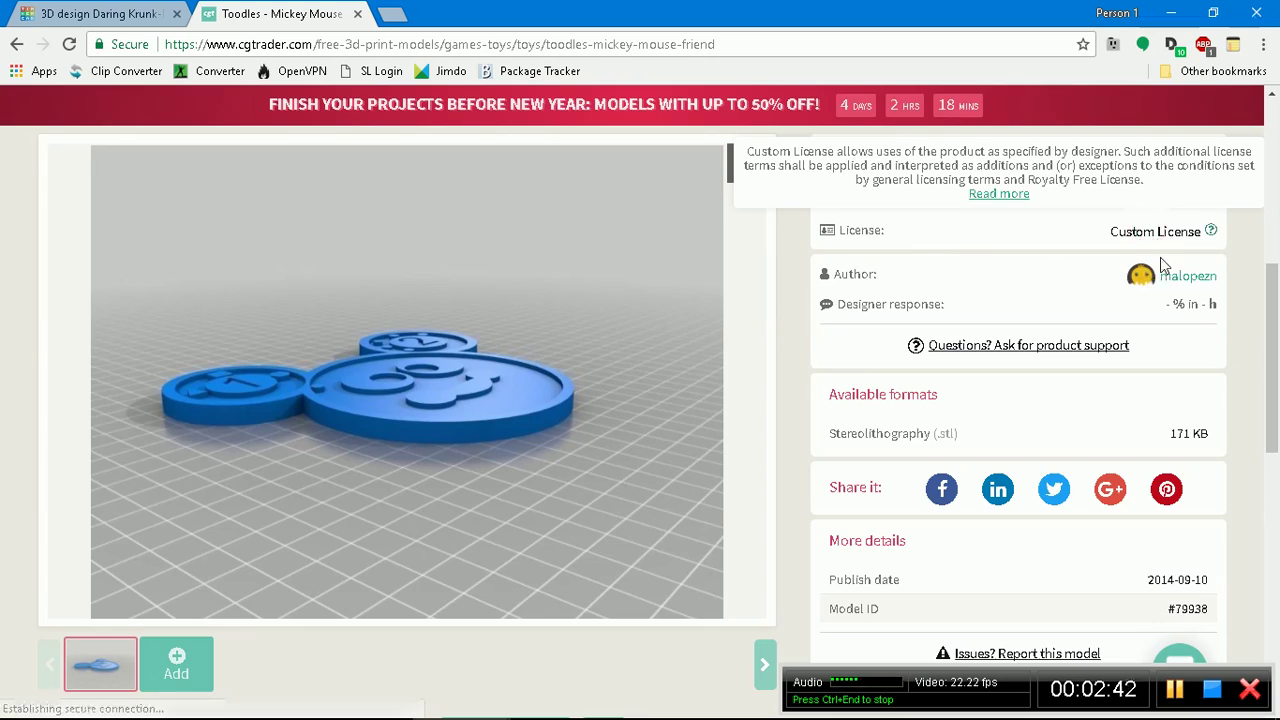
left_click(1174, 231)
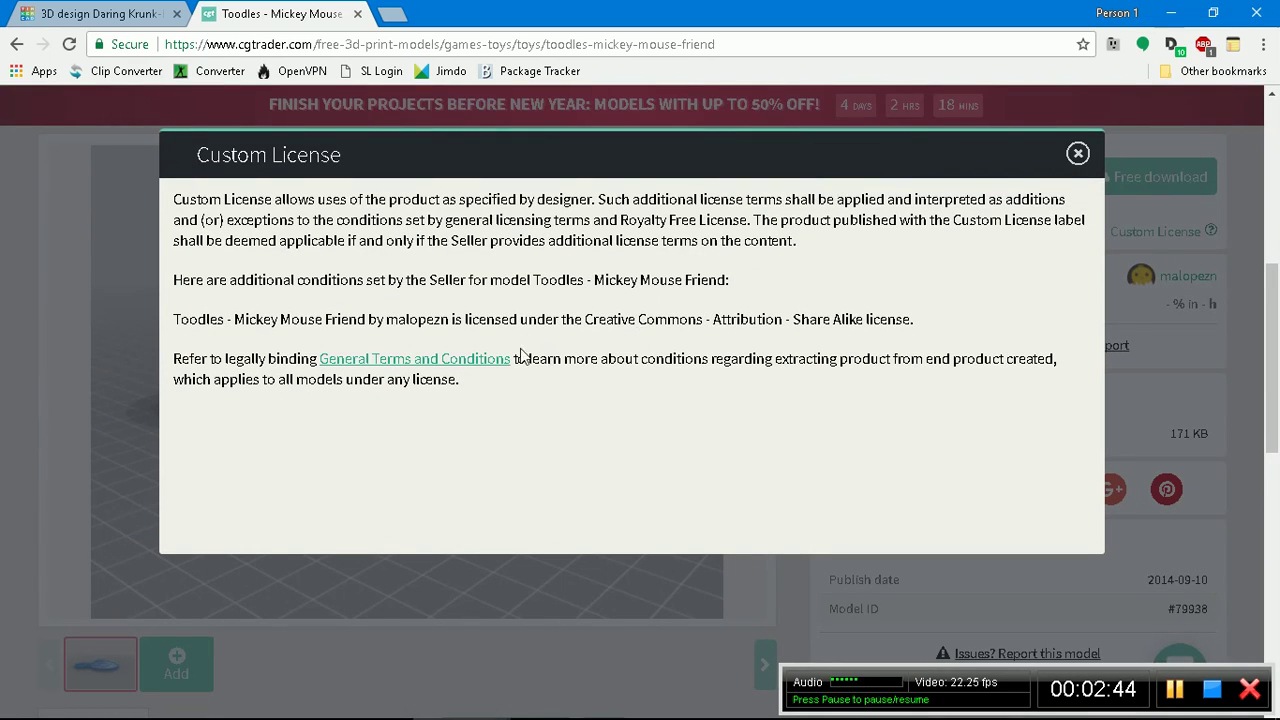
left_click_drag(628, 320, 870, 322)
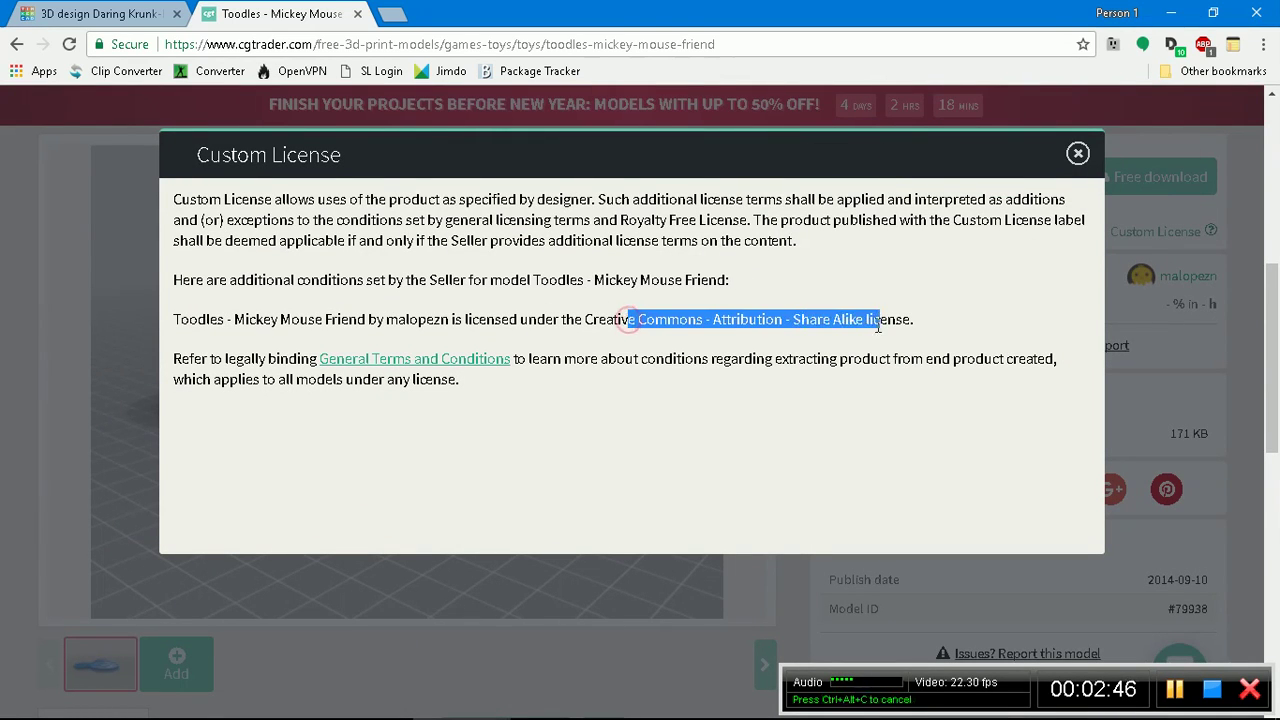
left_click(872, 321)
left_click_drag(667, 320, 822, 318)
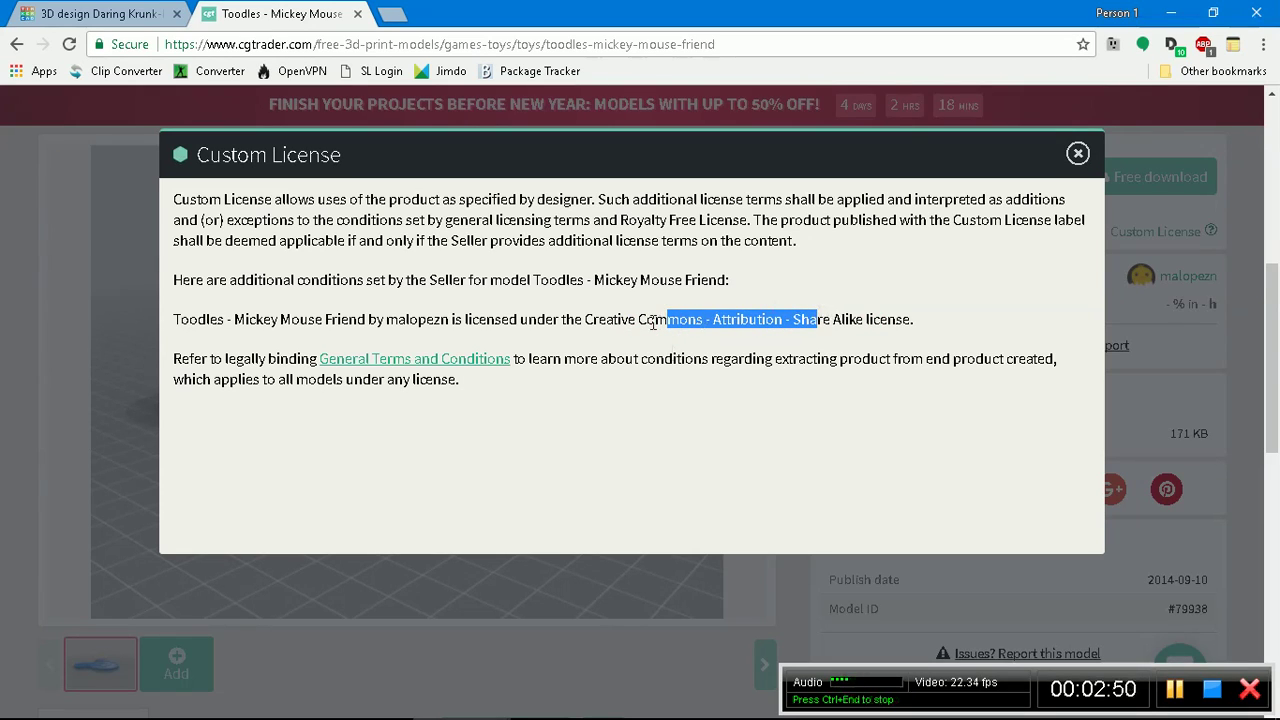
left_click(651, 322)
left_click_drag(586, 322, 900, 320)
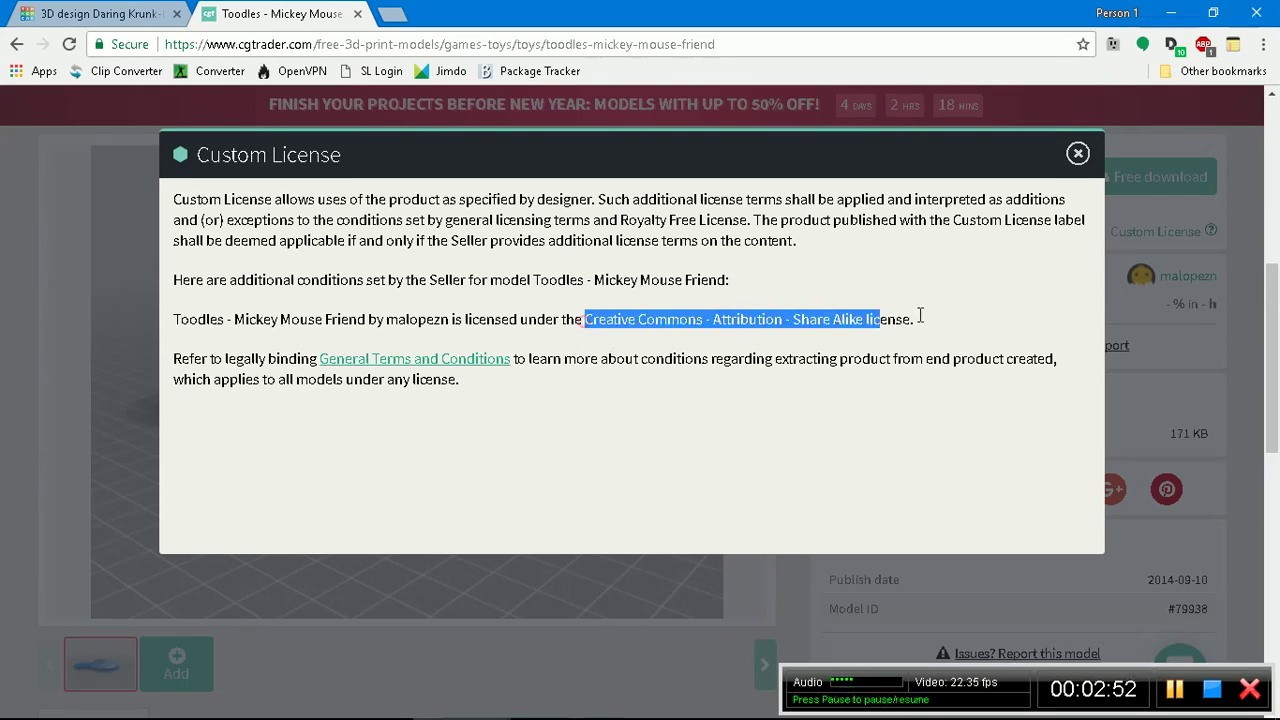
left_click(860, 321)
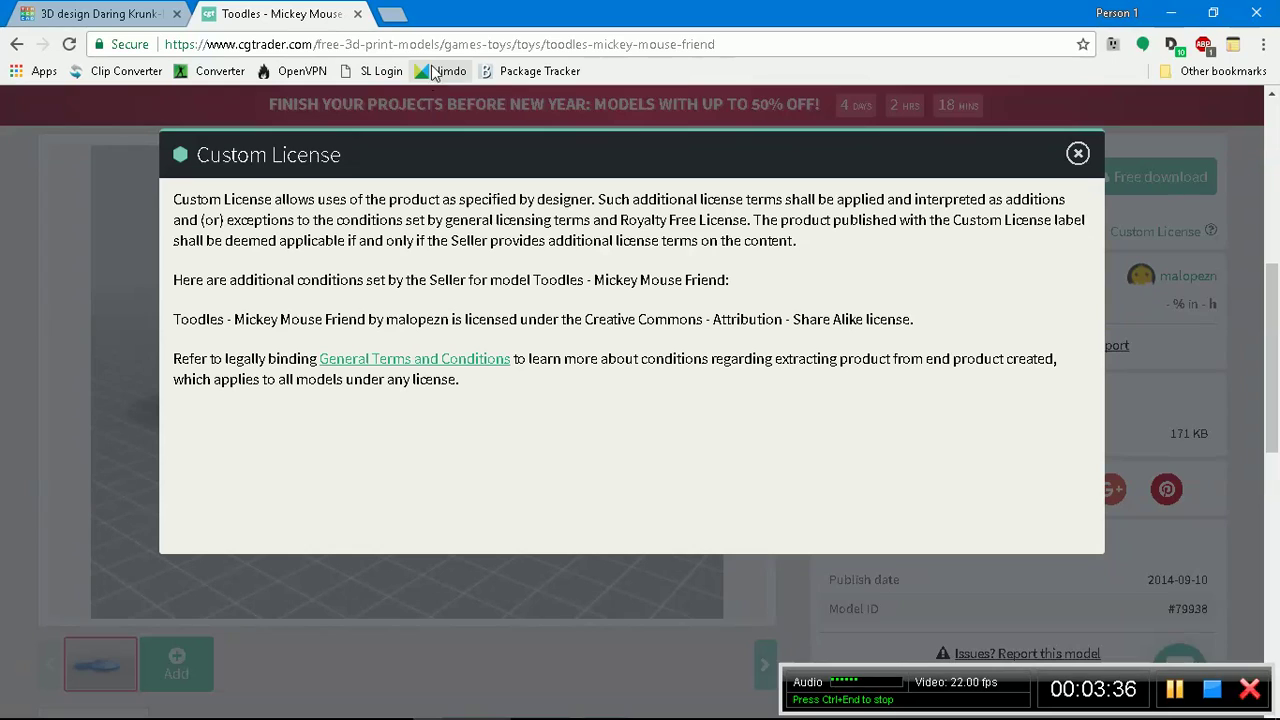
left_click(1077, 153)
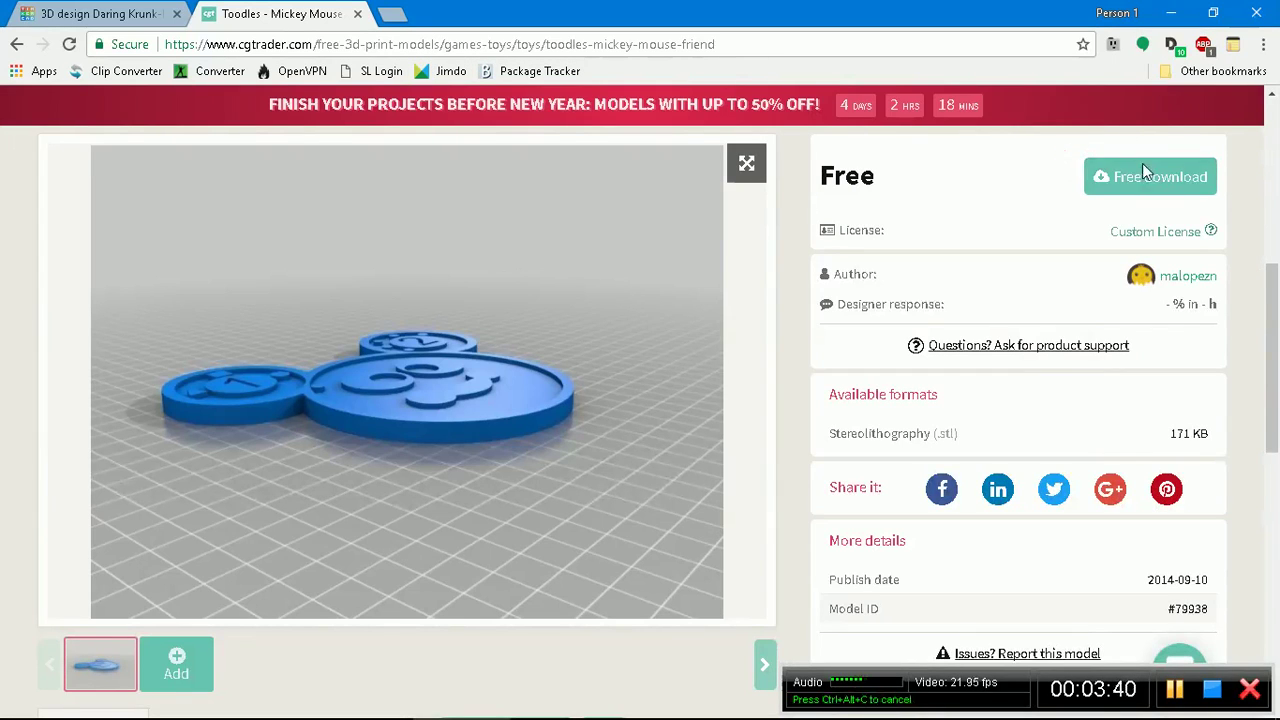
left_click(1143, 168)
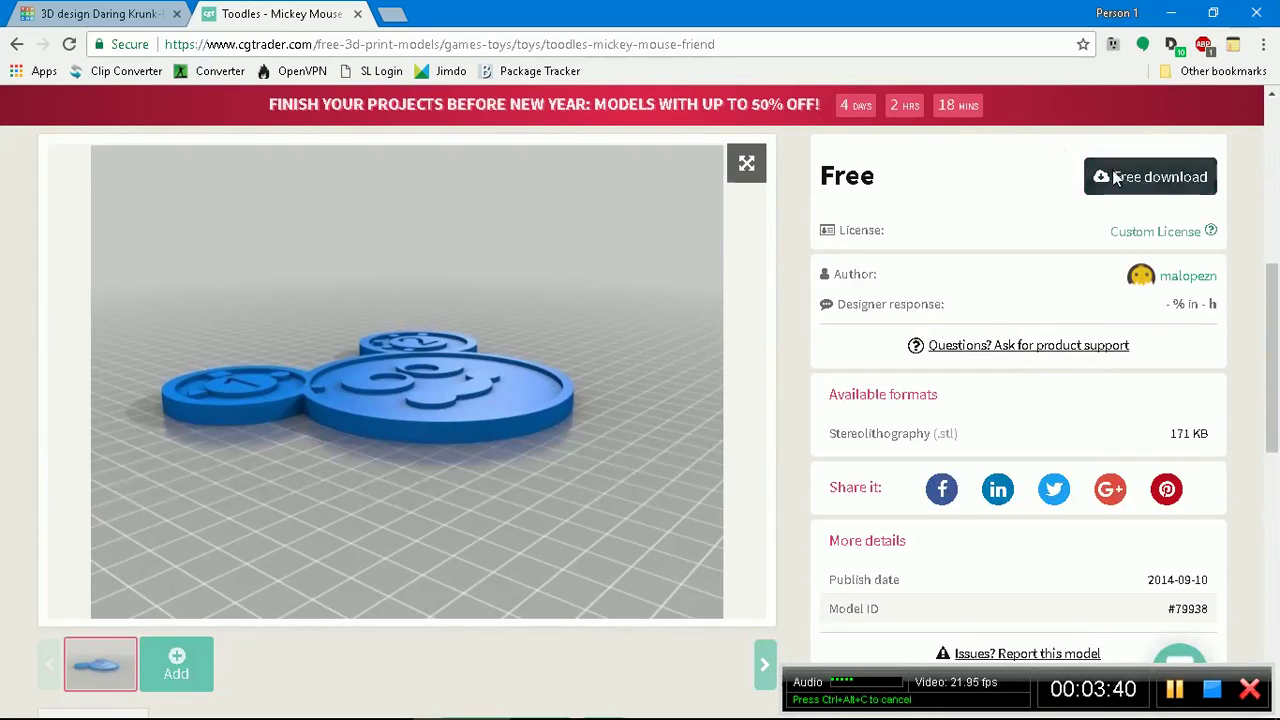
Return to the new Tinkercad design and import toodles.STL at a scale of 100
left_click(138, 16)
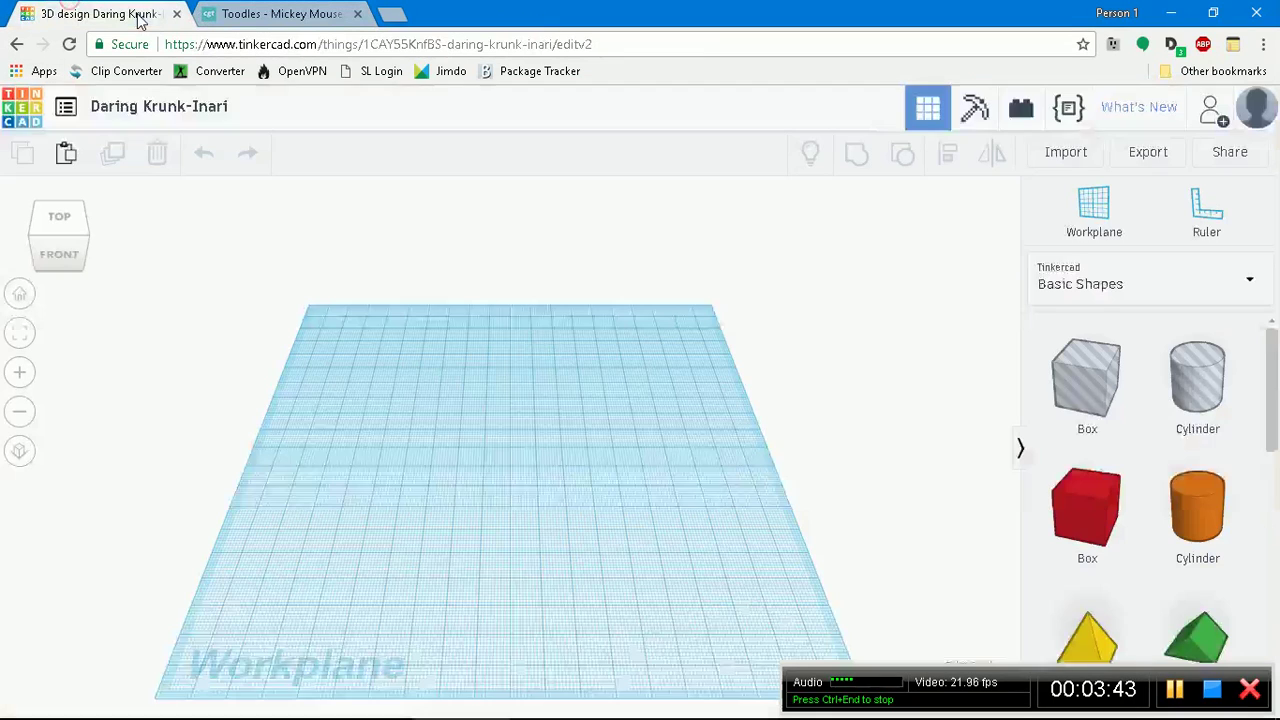
left_click(1175, 690)
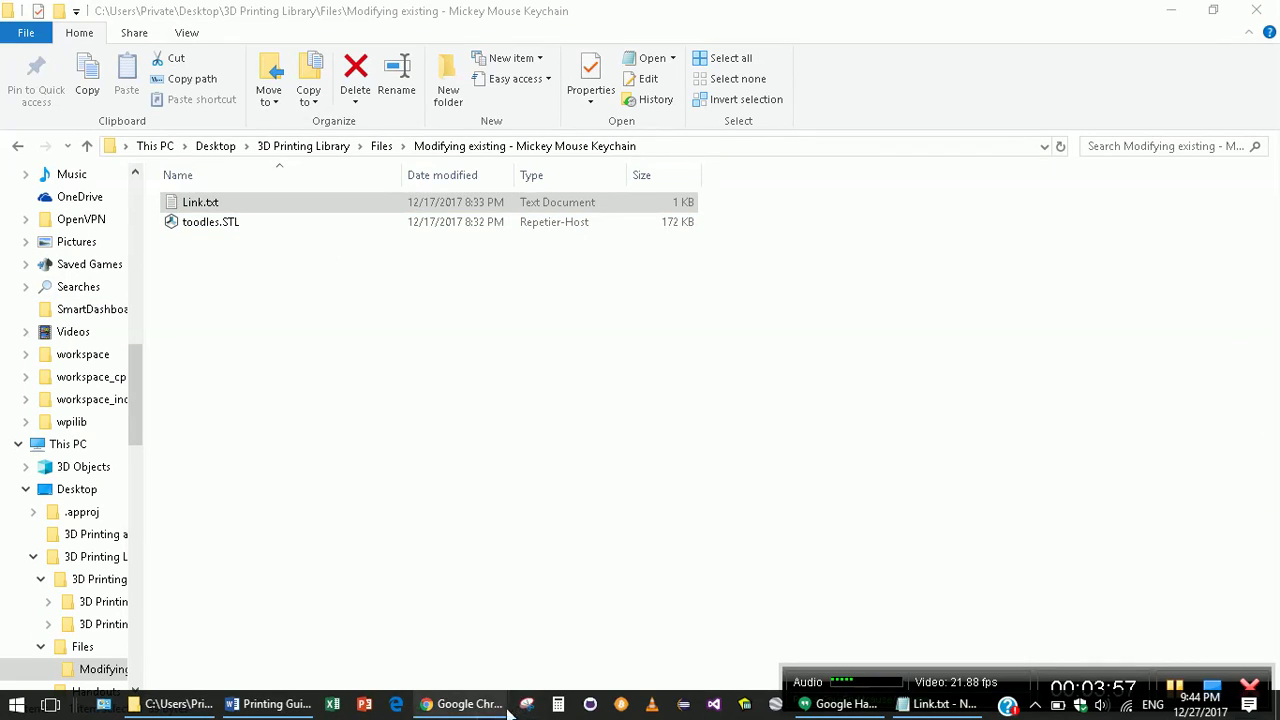
left_click(565, 610)
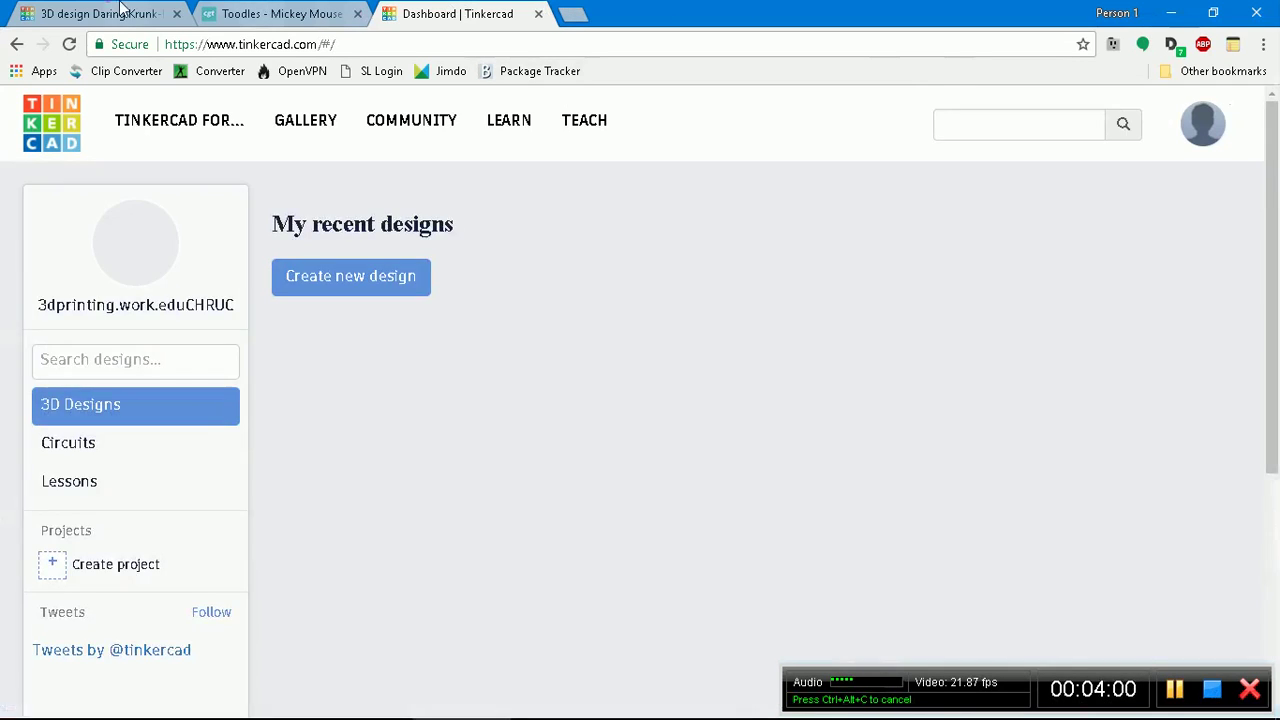
left_click(95, 14)
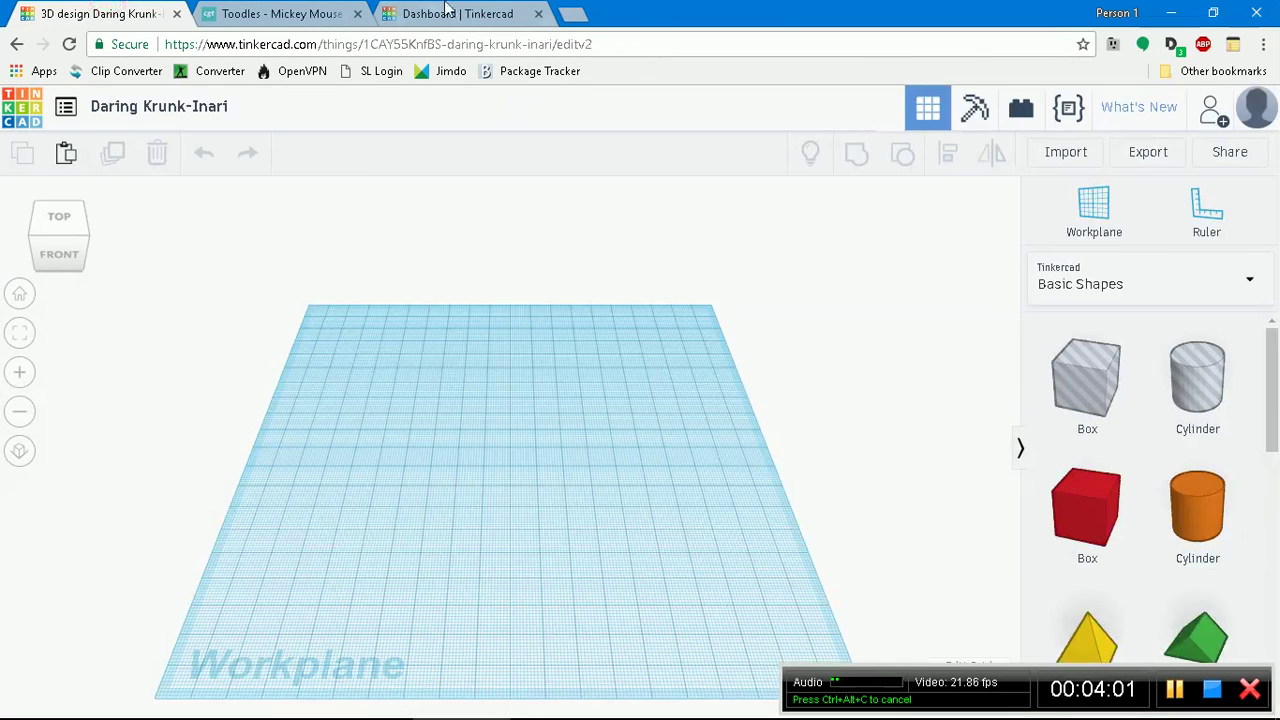
left_click(1066, 156)
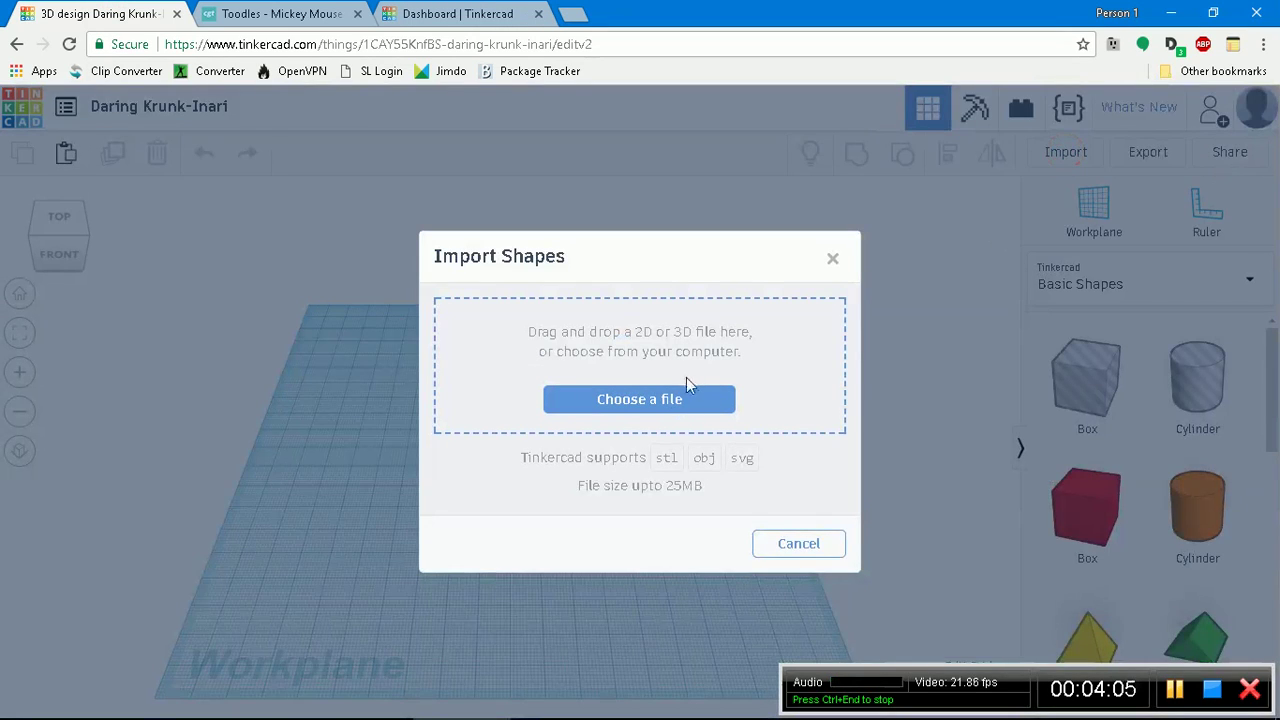
left_click(676, 402)
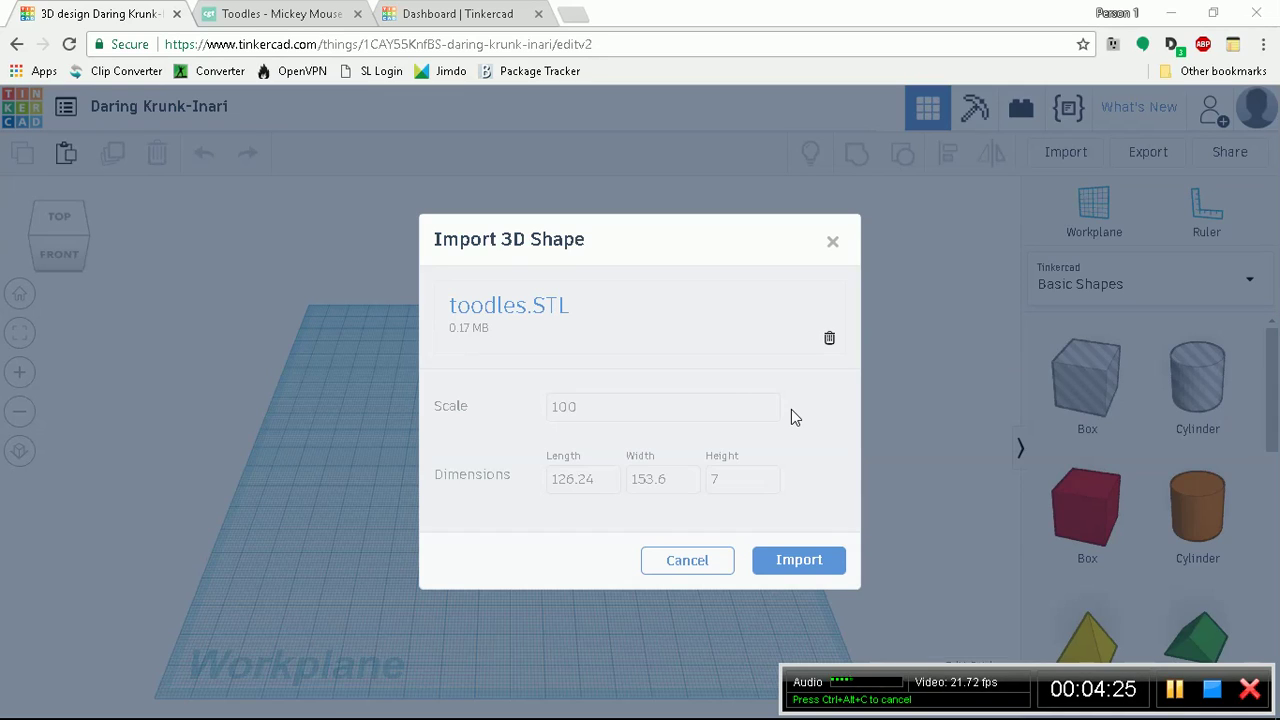
mouse_move(557, 306)
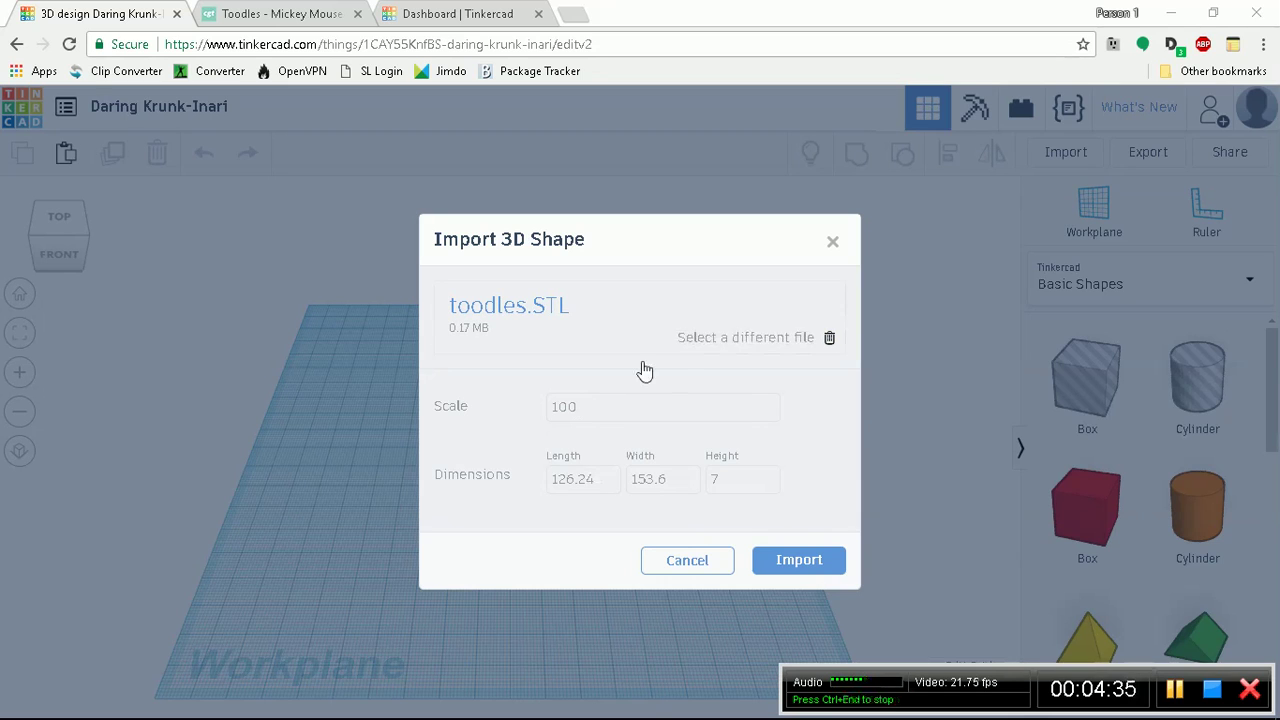
left_click(820, 568)
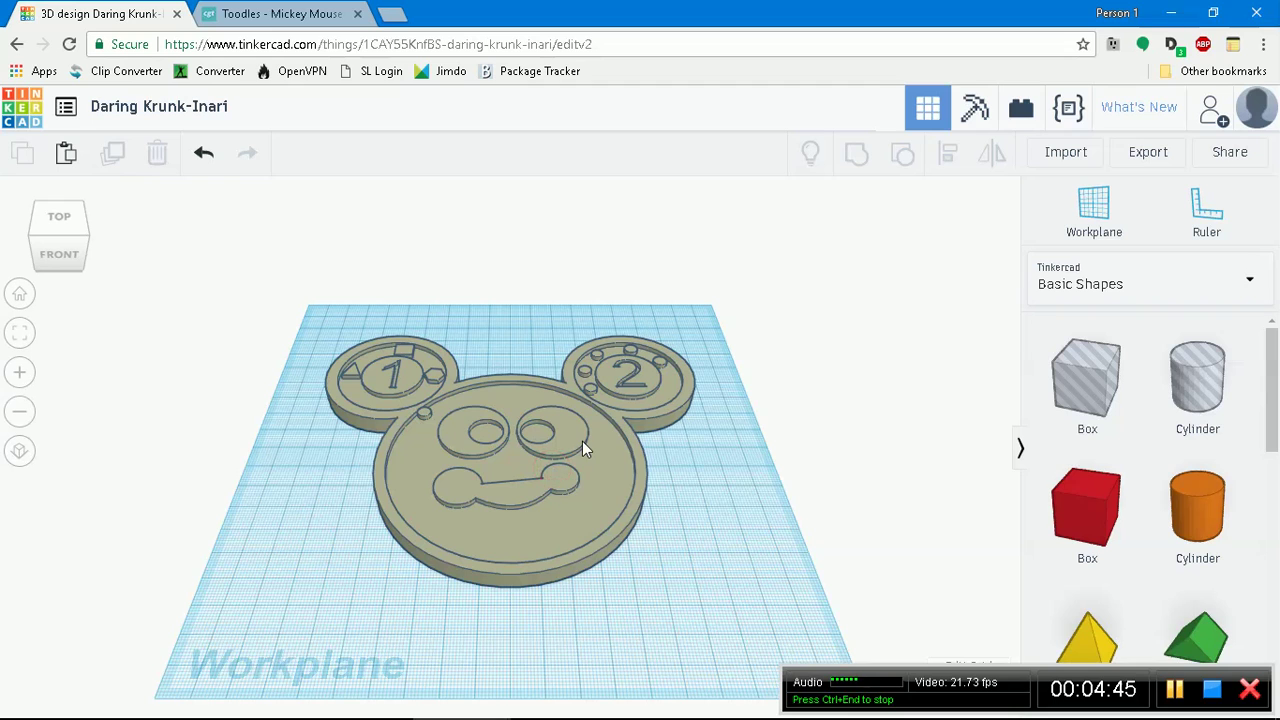
Select the imported Mickey Mouse shape and show the browser in full screen
left_click(582, 441)
left_click(1263, 44)
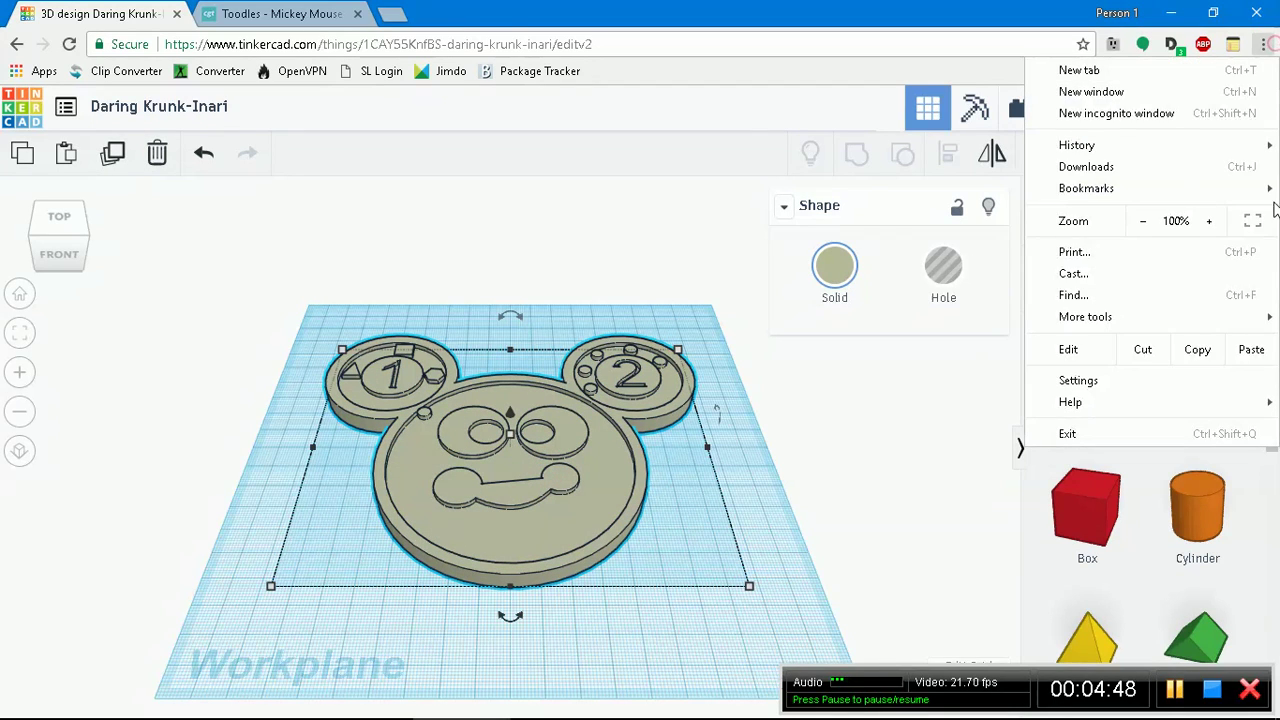
left_click(1268, 223)
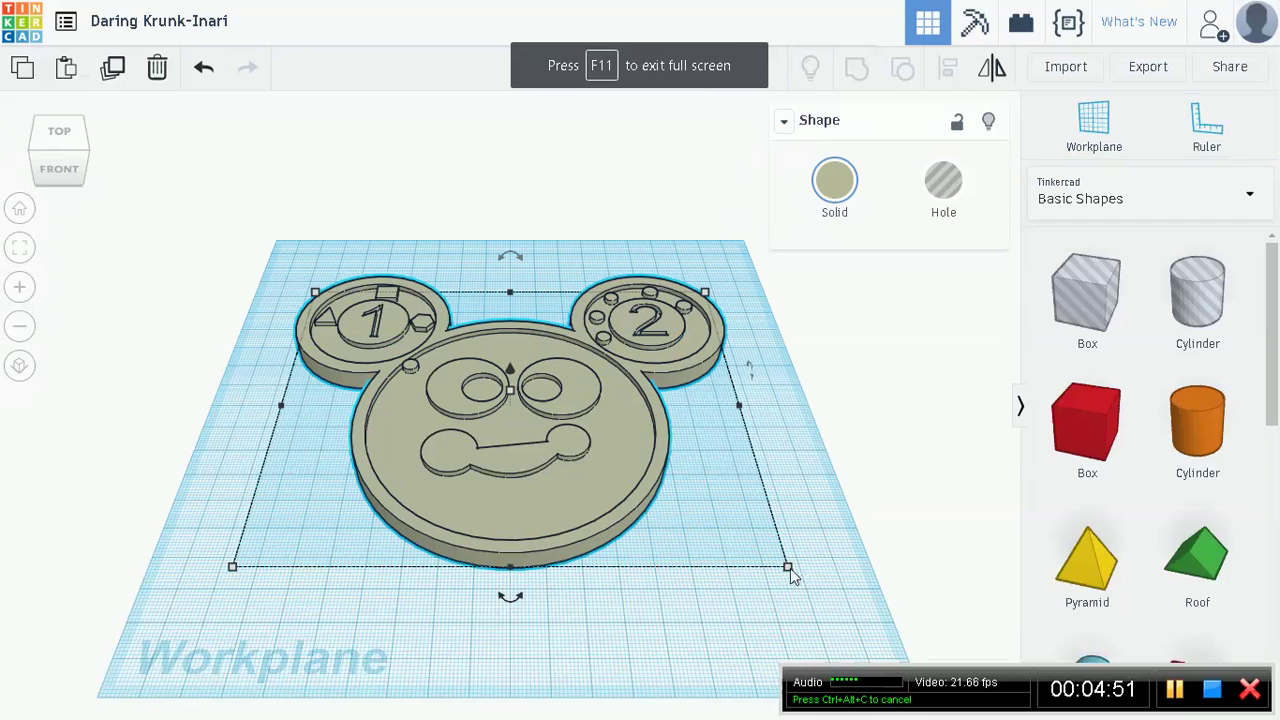
Shrink the imported shape proportionally to about 58.55 by 48.12 mm and move it to the back-left corner of the workplane
mouse_move(789, 568)
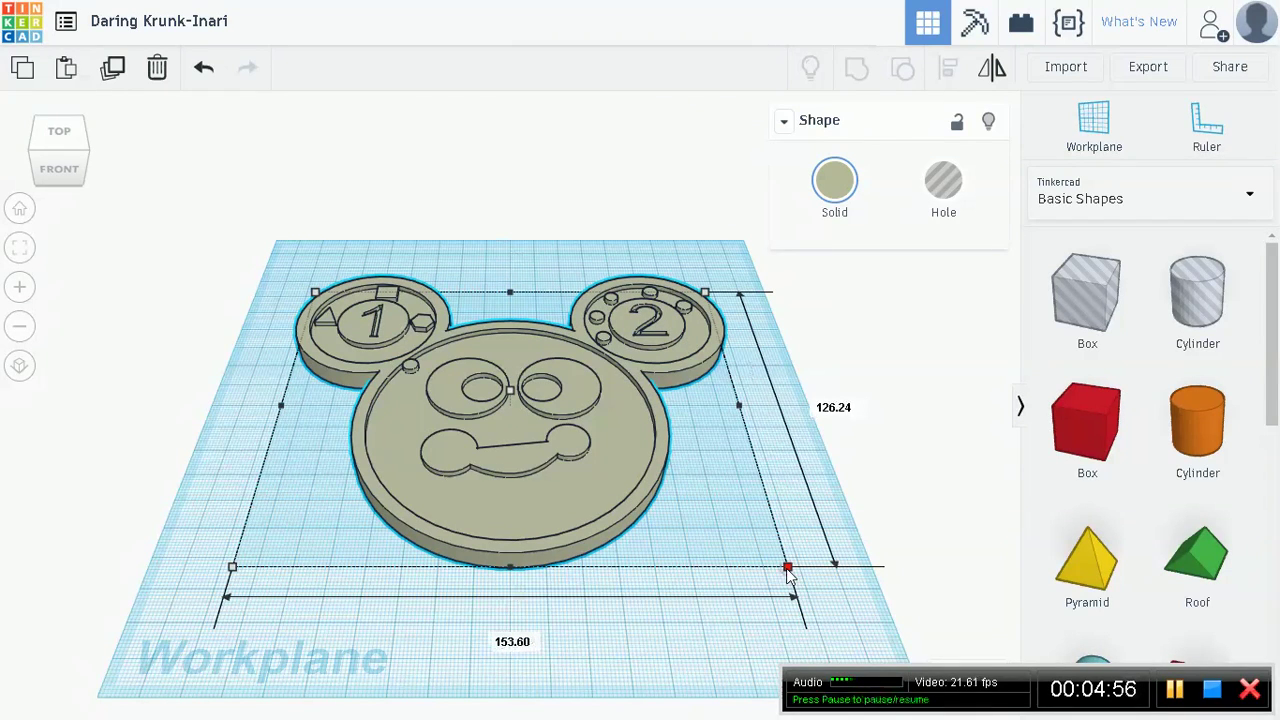
left_click_drag(789, 568, 457, 383, "shift")
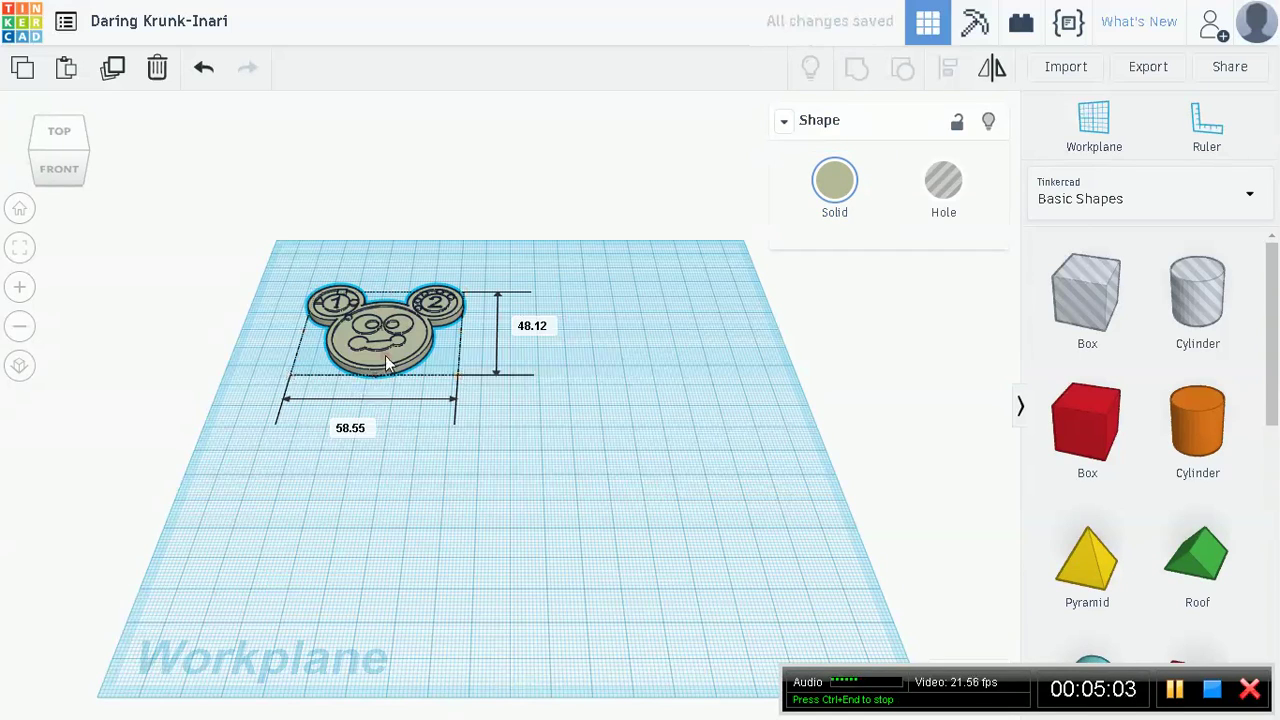
left_click_drag(385, 356, 347, 308)
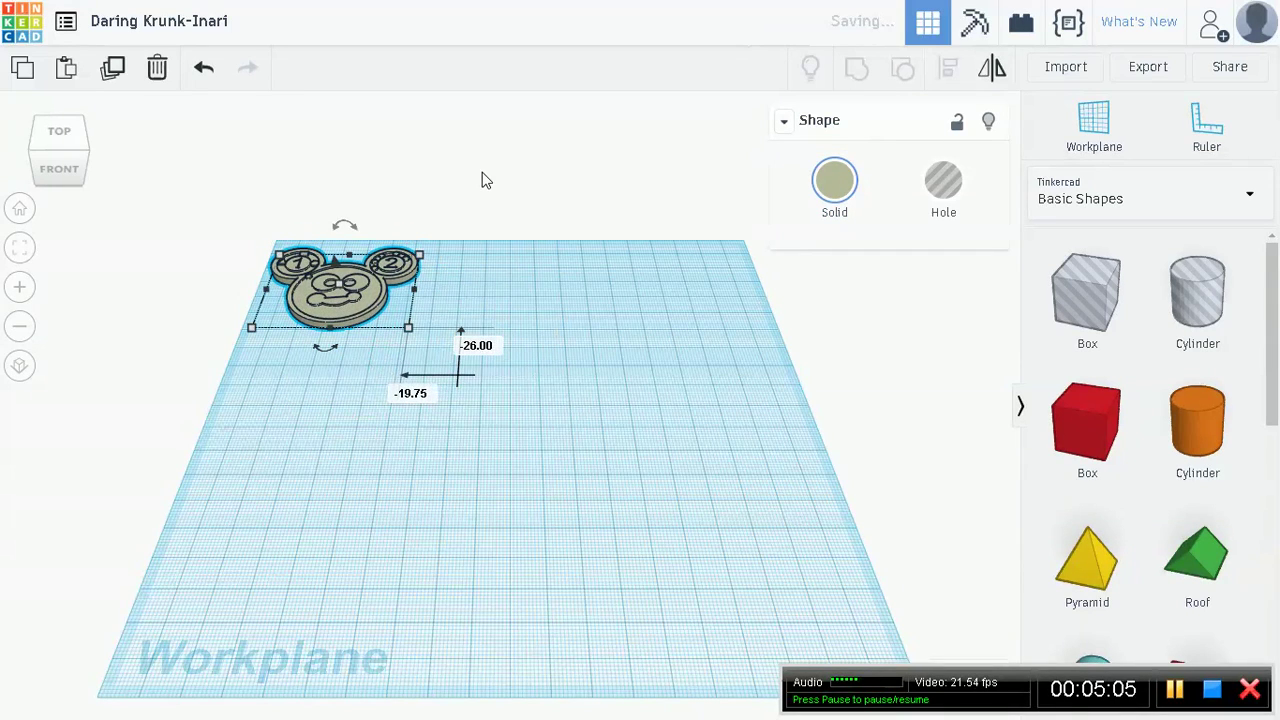
left_click(549, 222)
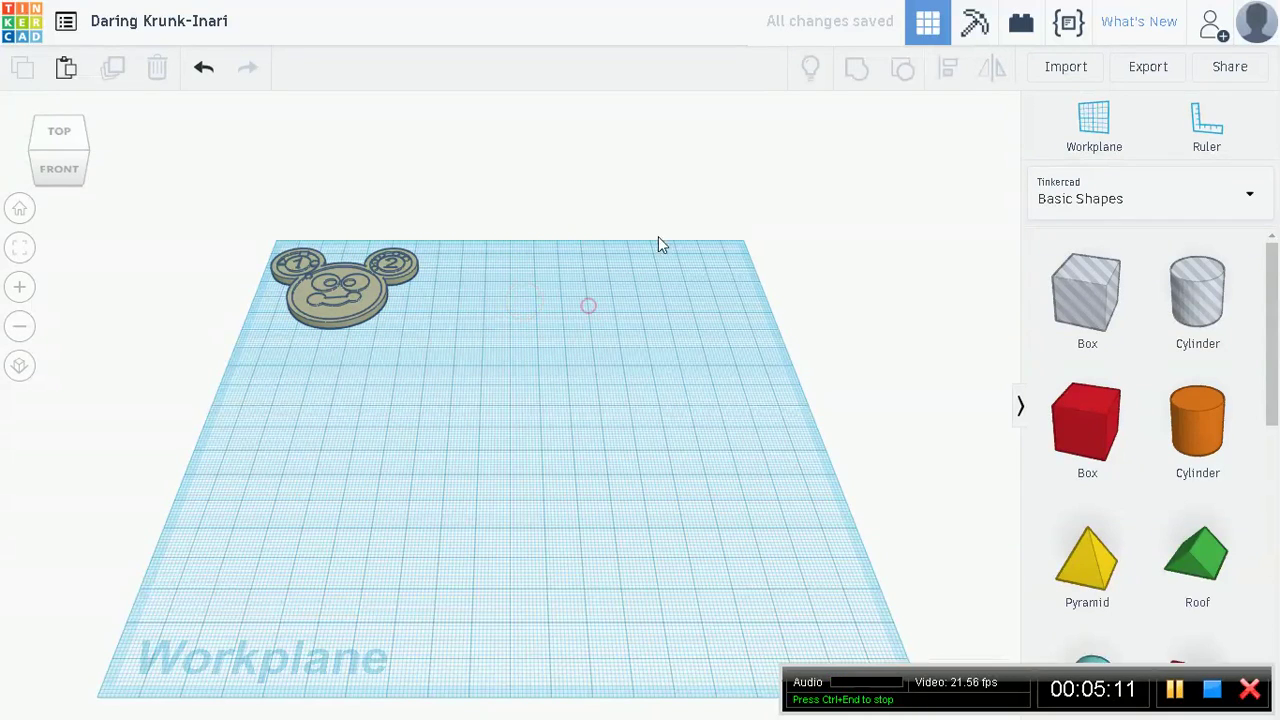
left_click(374, 314)
left_click(543, 340)
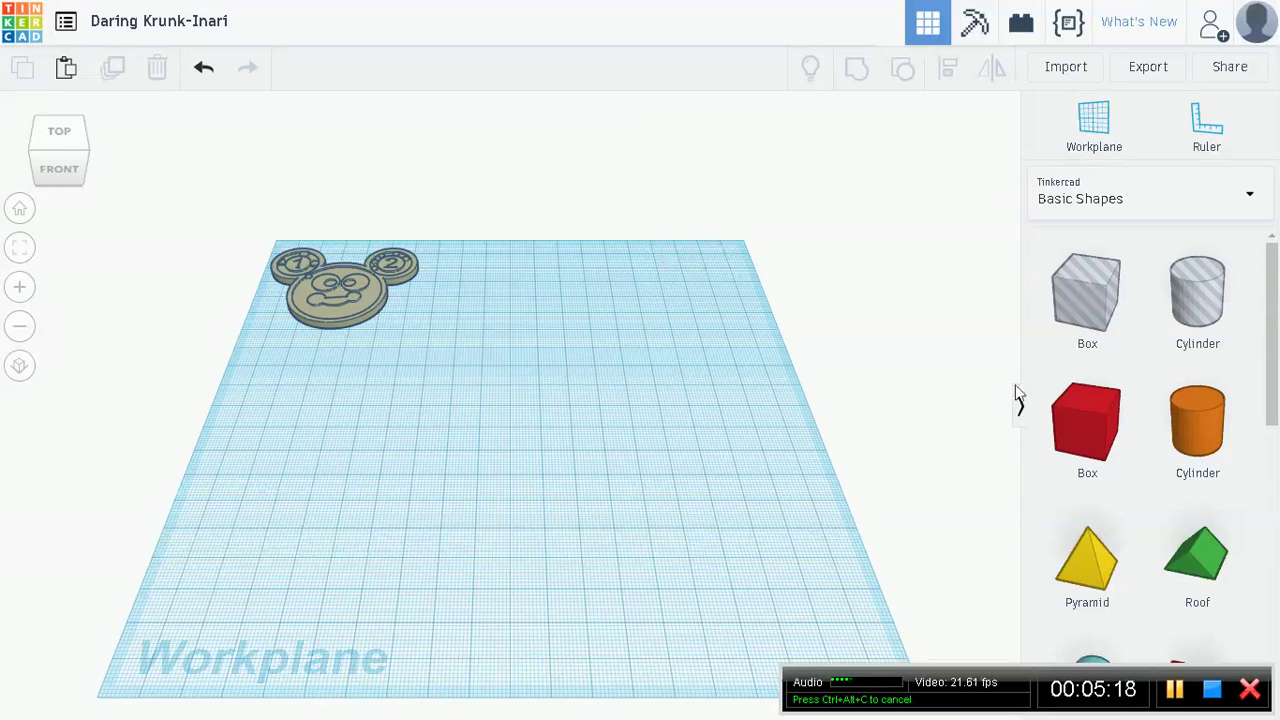
Place a solid orange cylinder near the middle of the workplane and look at its solid colour presets
left_click_drag(1200, 418, 1143, 230)
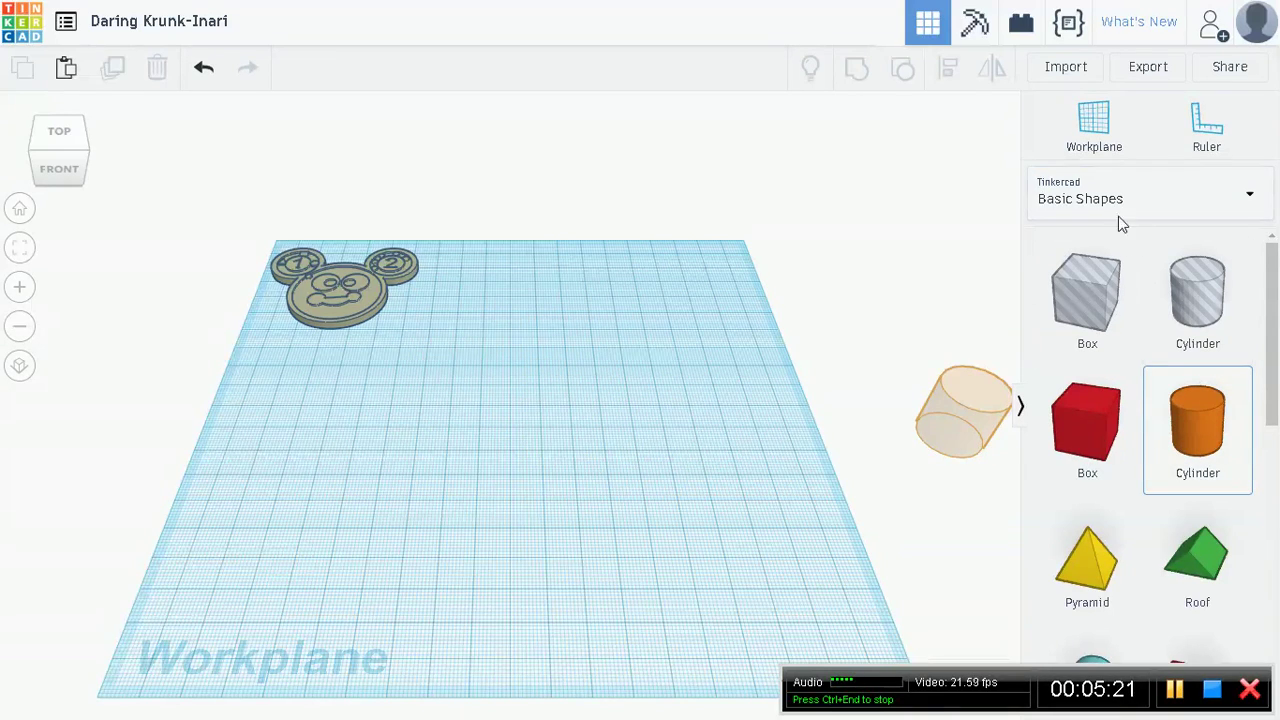
left_click_drag(940, 434, 551, 419)
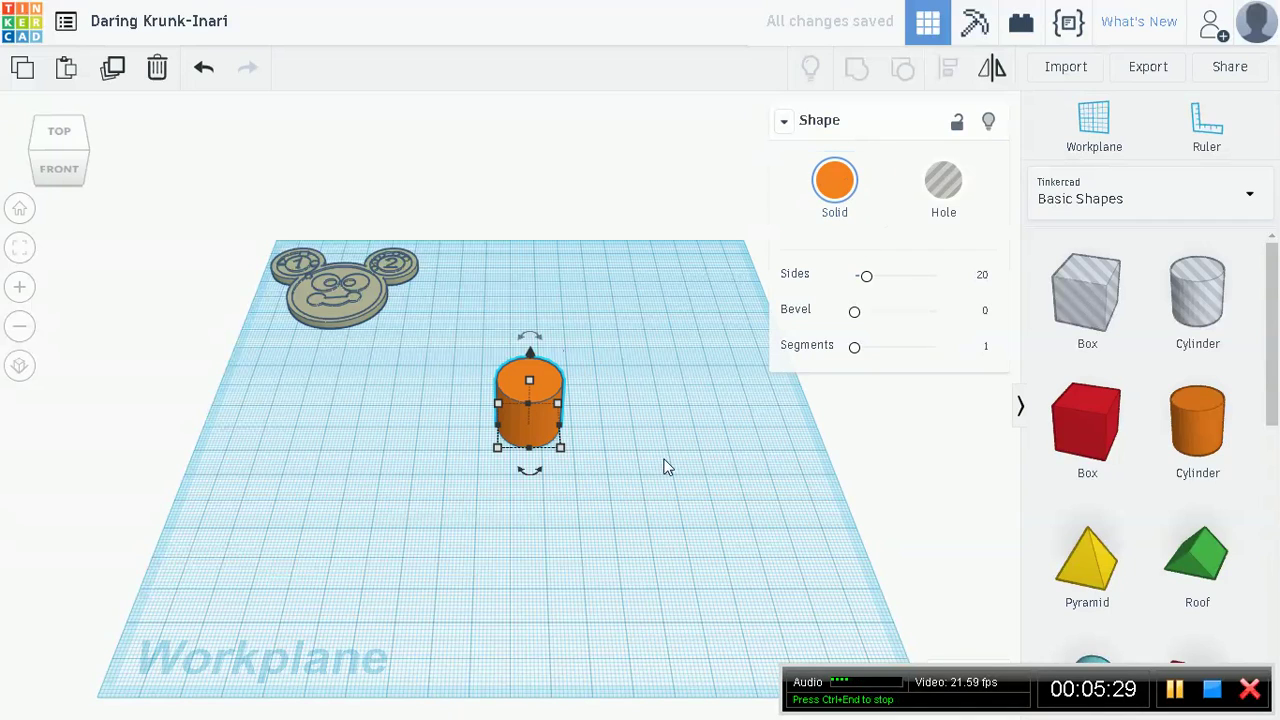
left_click(836, 190)
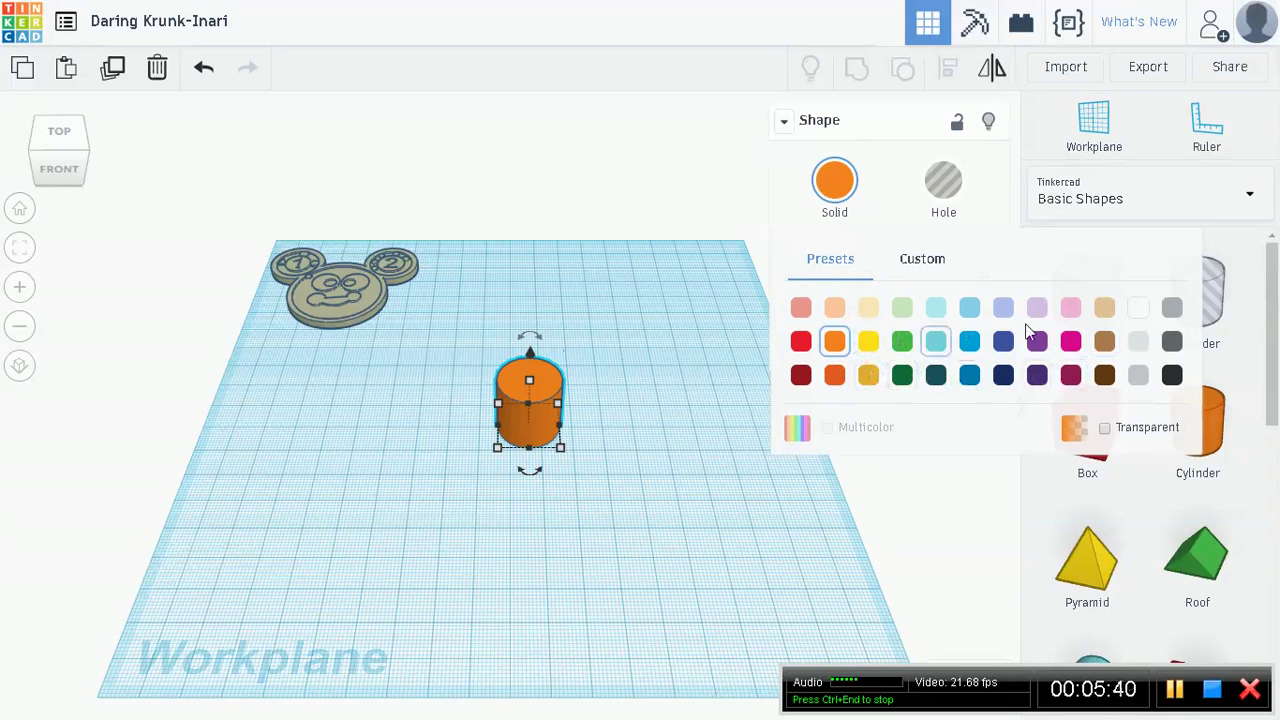
left_click(840, 195)
left_click(845, 197)
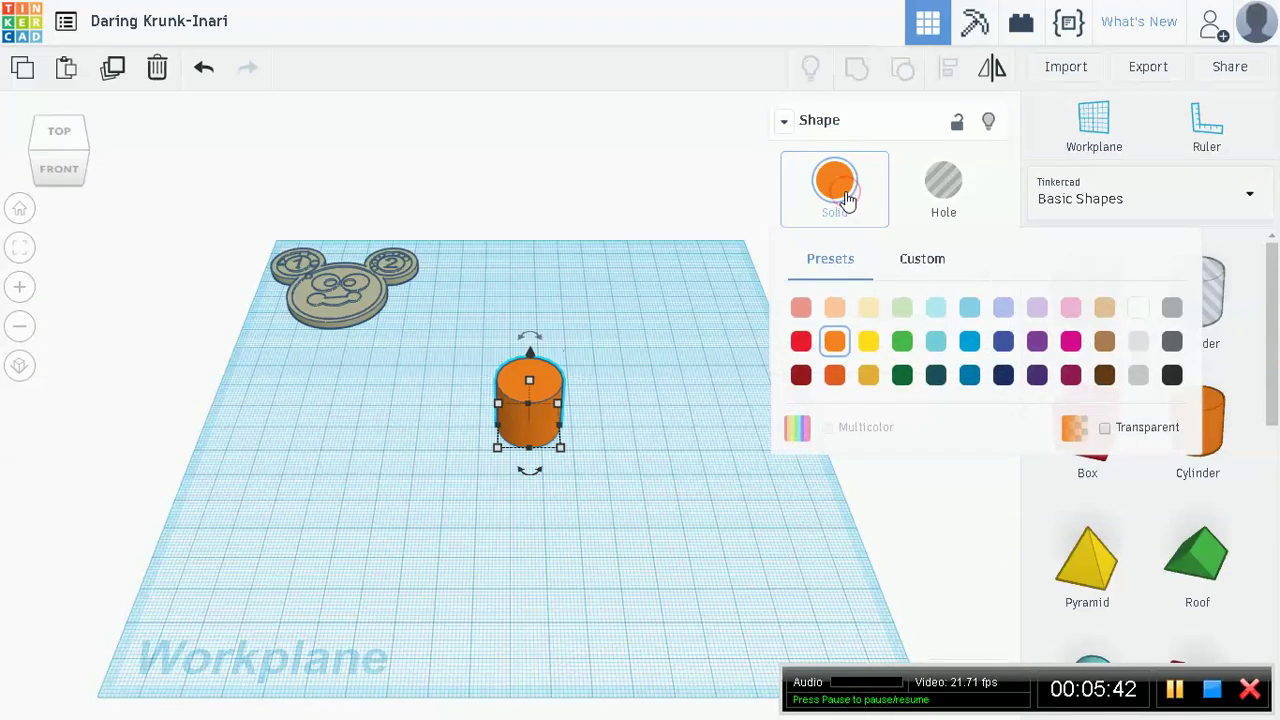
left_click(784, 120)
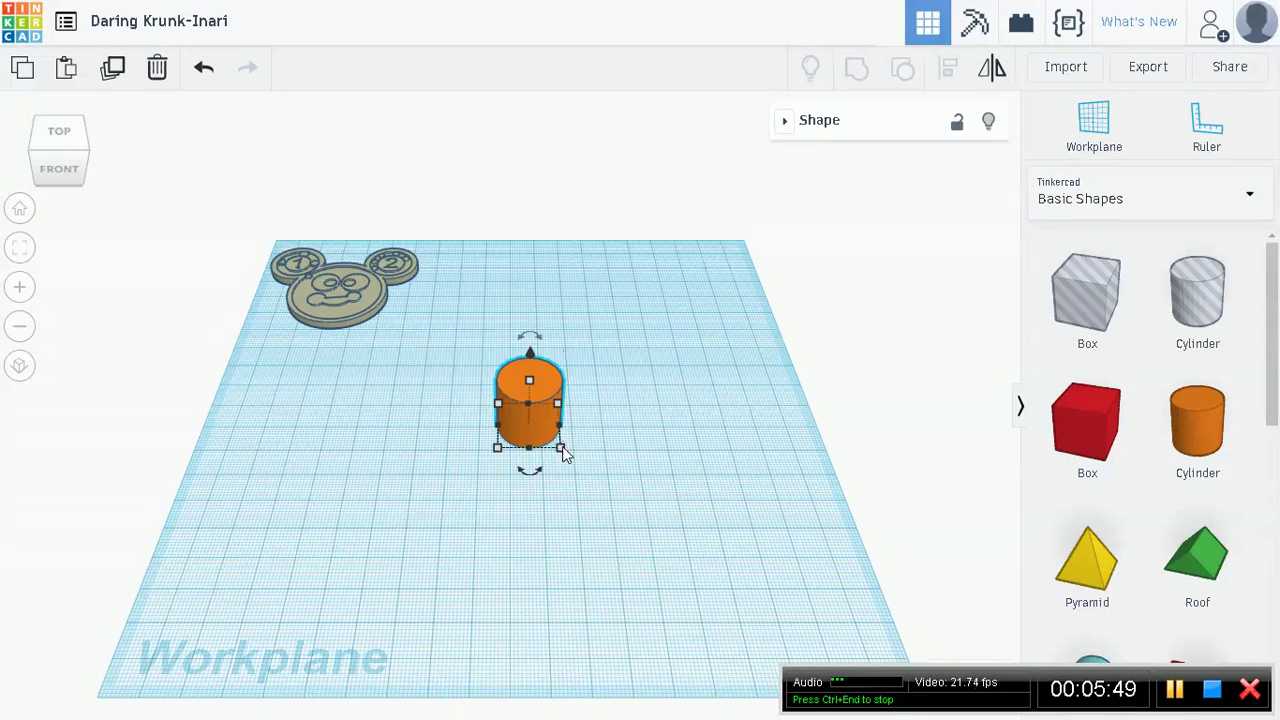
Resize the cylinder into a disc 90 mm across and 5 mm high, positioned around the middle of the workplane
left_click_drag(562, 449, 836, 601)
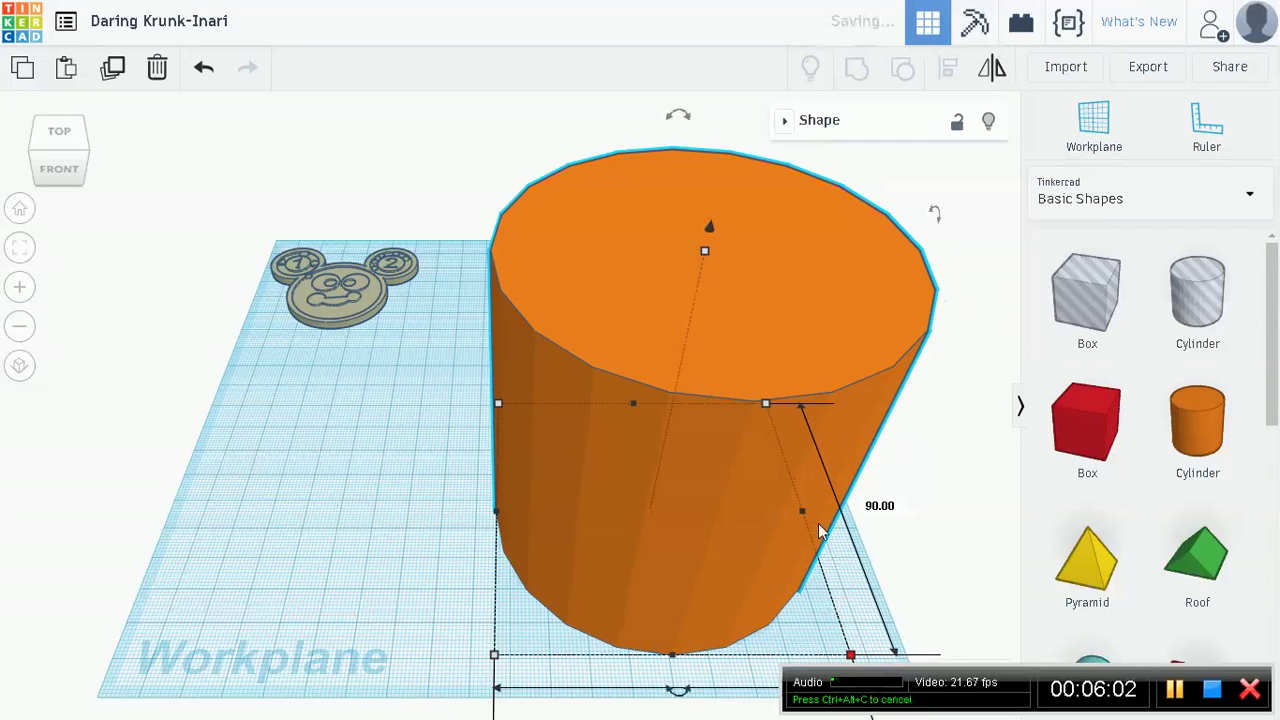
left_click_drag(727, 461, 544, 434)
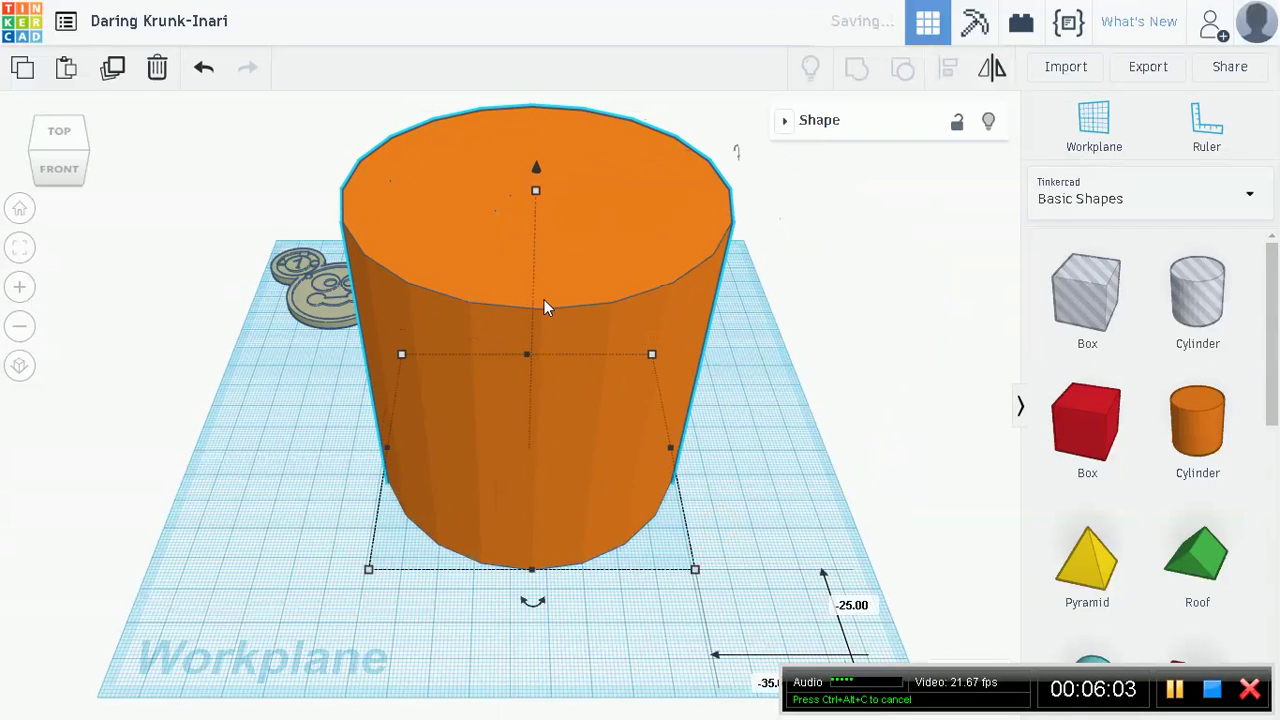
mouse_move(535, 193)
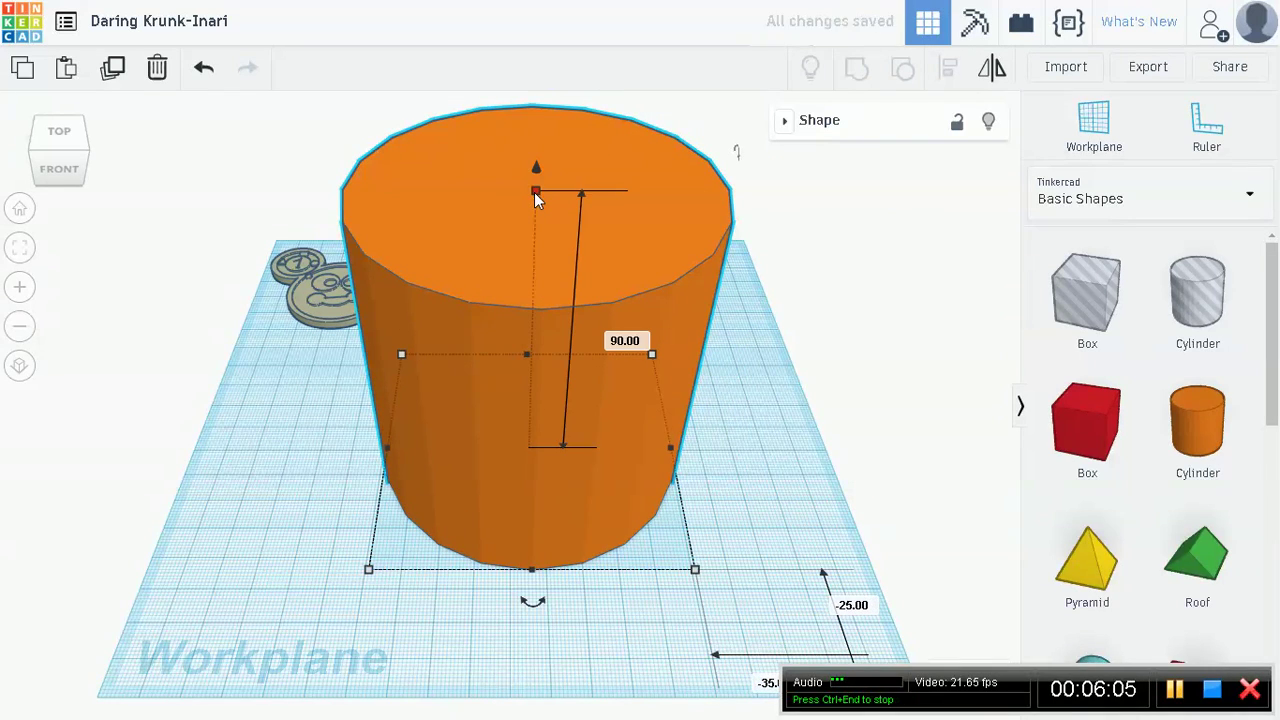
left_click_drag(534, 192, 540, 437)
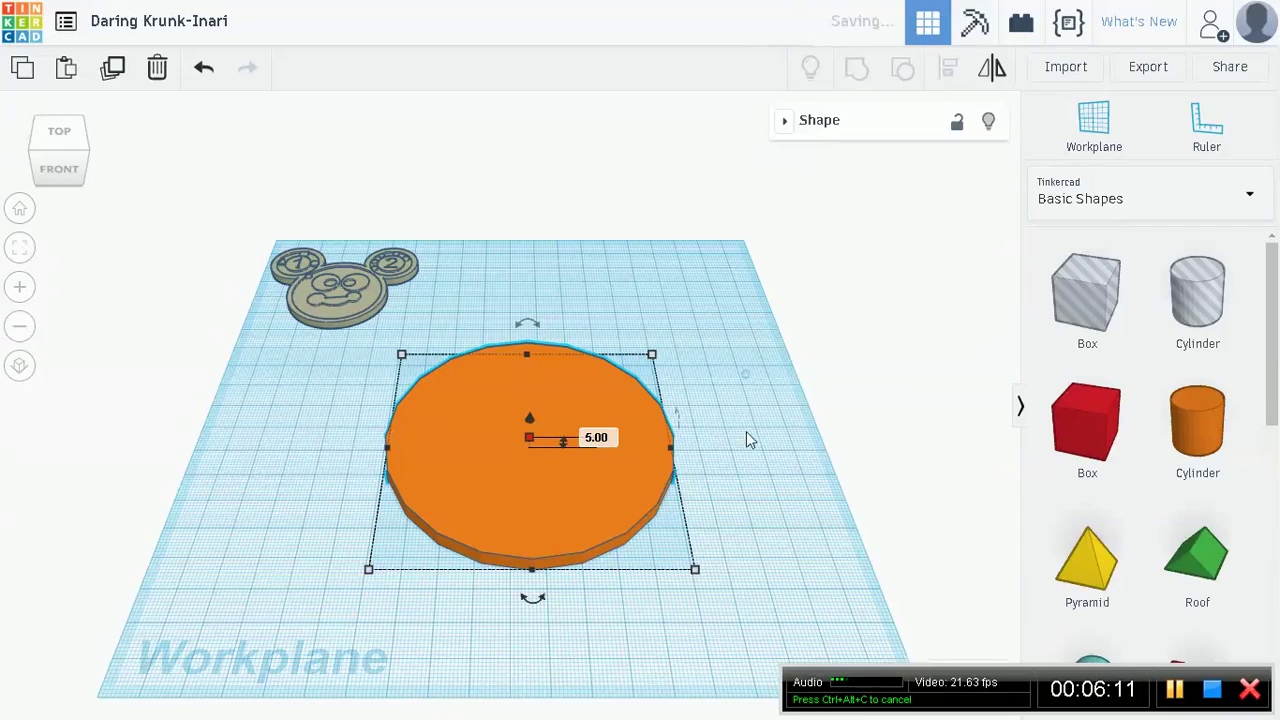
Turn the imported Mickey Mouse shape into a hole and raise its height to 7 mm
right_click_drag(746, 431, 760, 458)
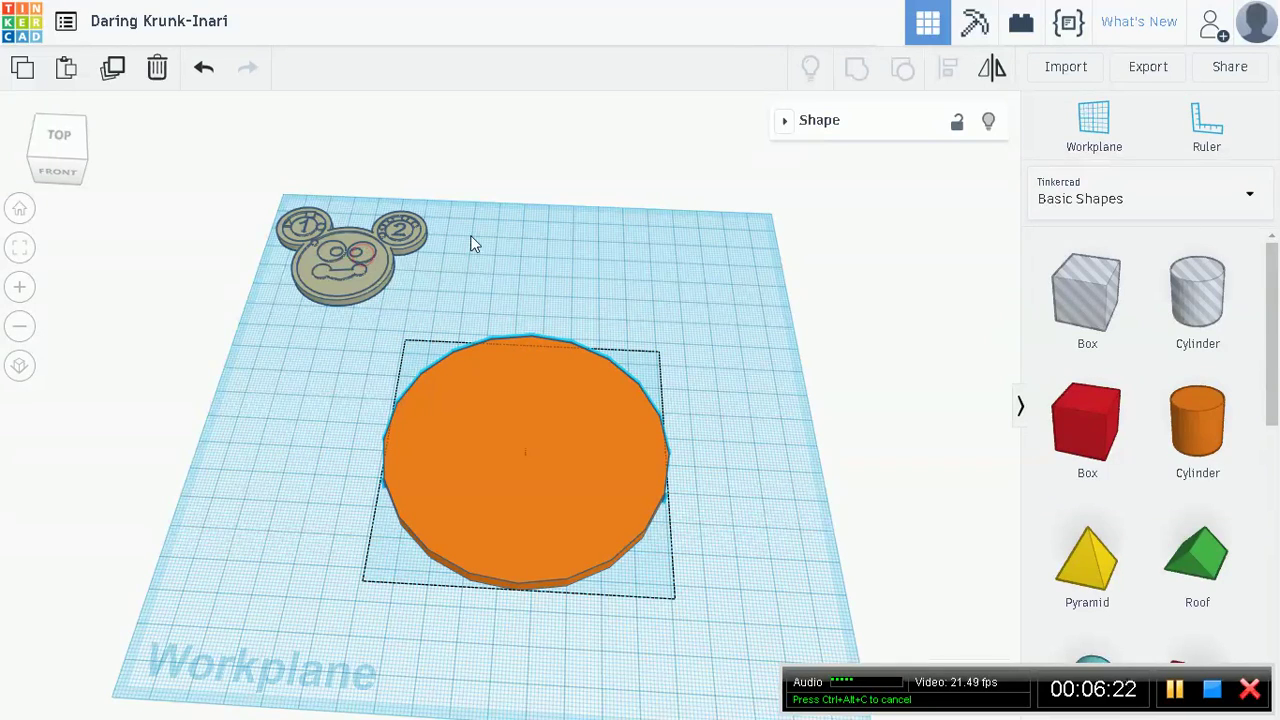
left_click(385, 248)
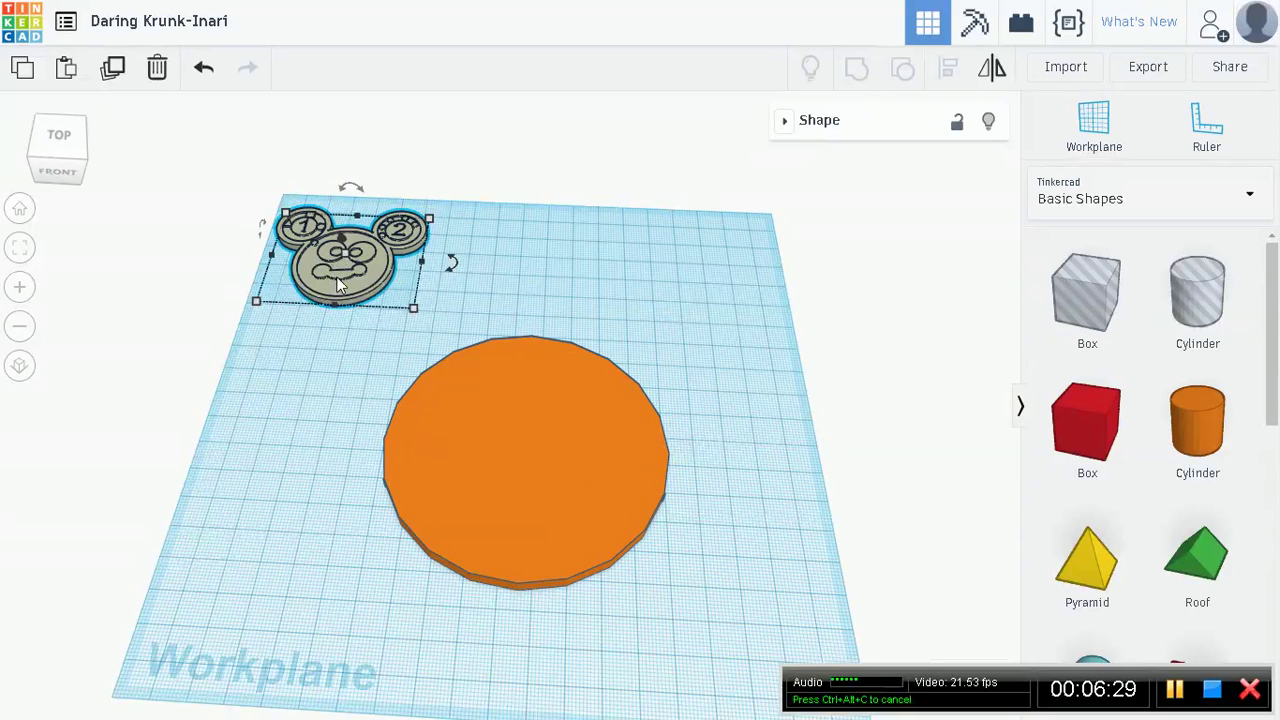
left_click(783, 121)
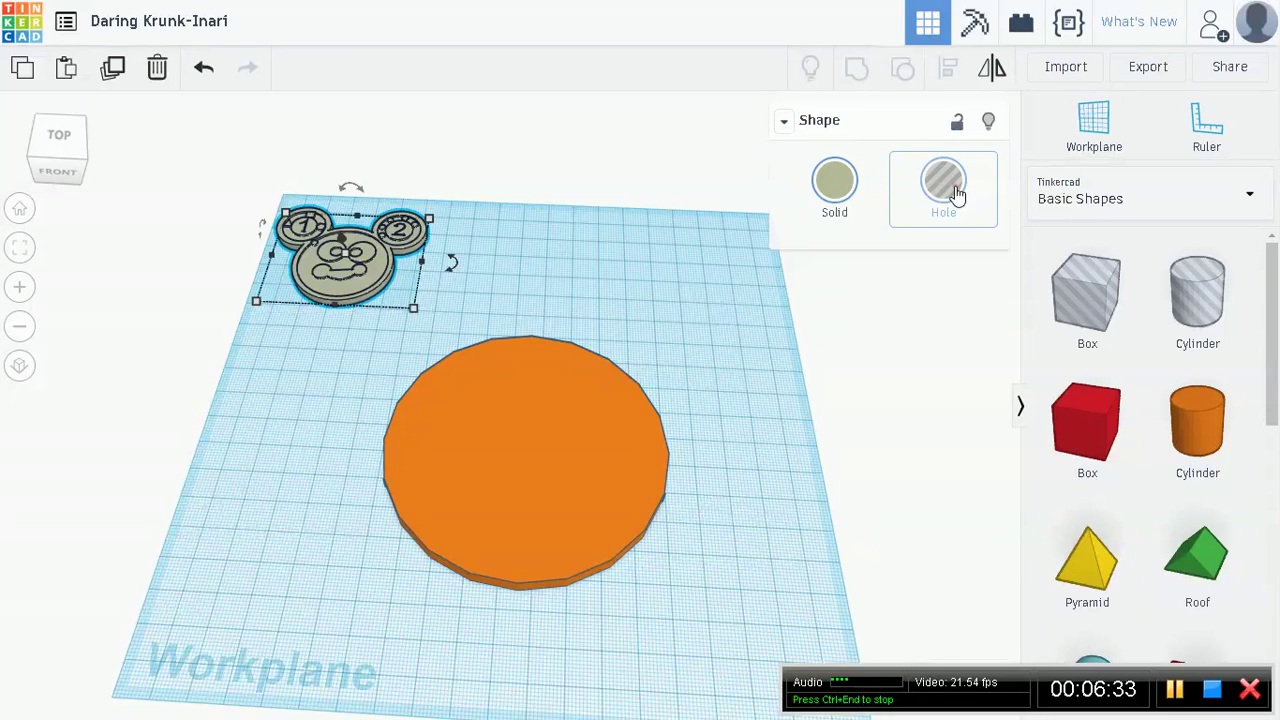
left_click(955, 190)
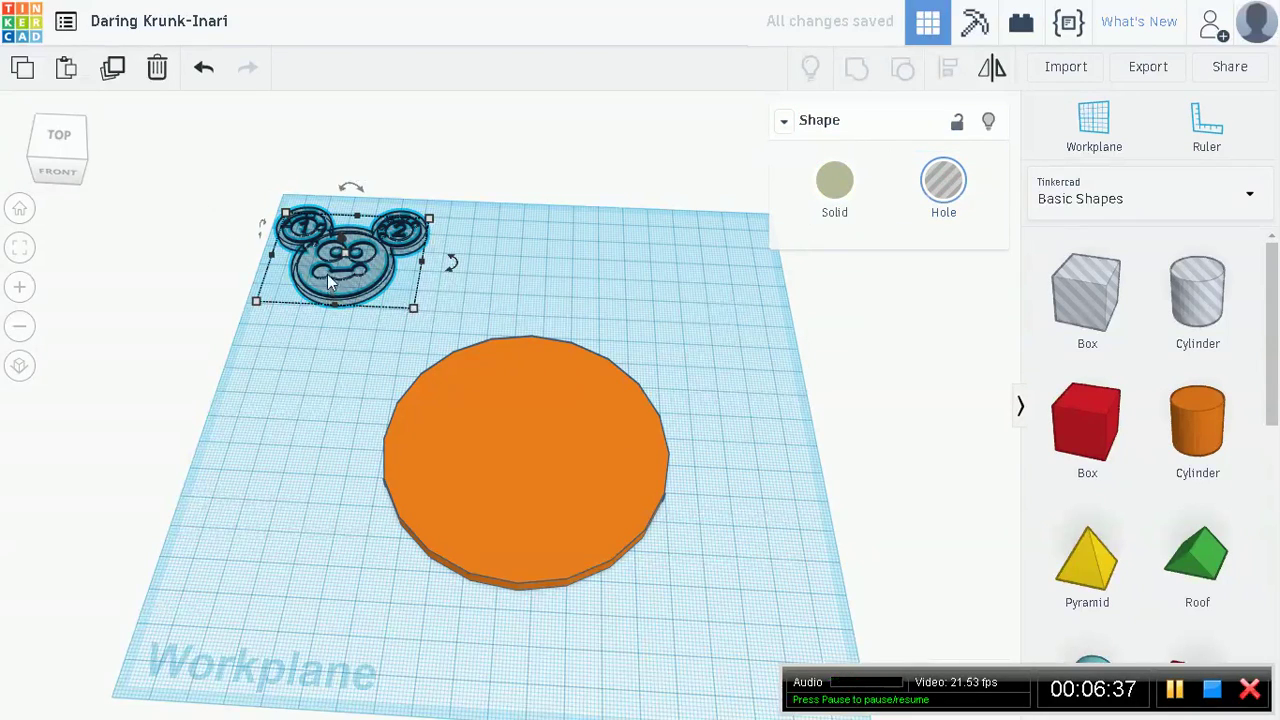
mouse_move(327, 272)
left_mouse_down()
mouse_move(540, 437)
mouse_move(500, 465)
mouse_move(548, 451)
mouse_move(514, 462)
mouse_move(397, 314)
mouse_move(345, 274)
left_mouse_up()
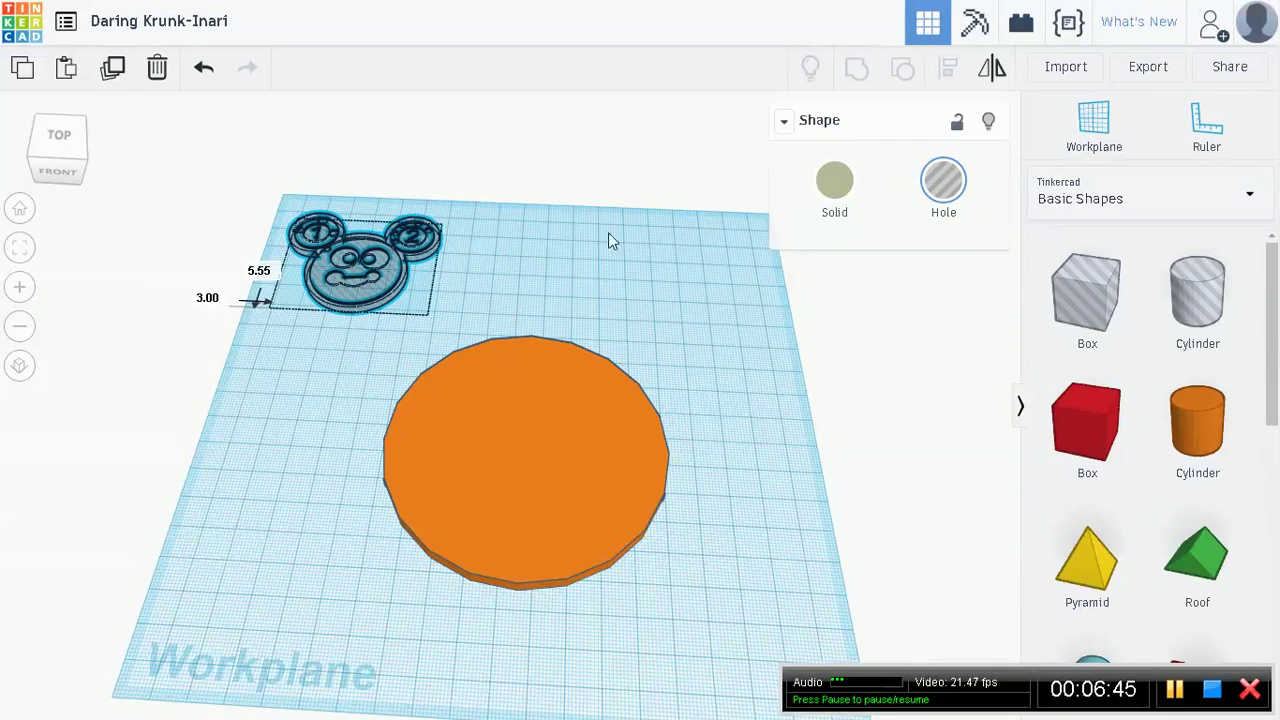
right_click_drag(629, 320, 642, 249)
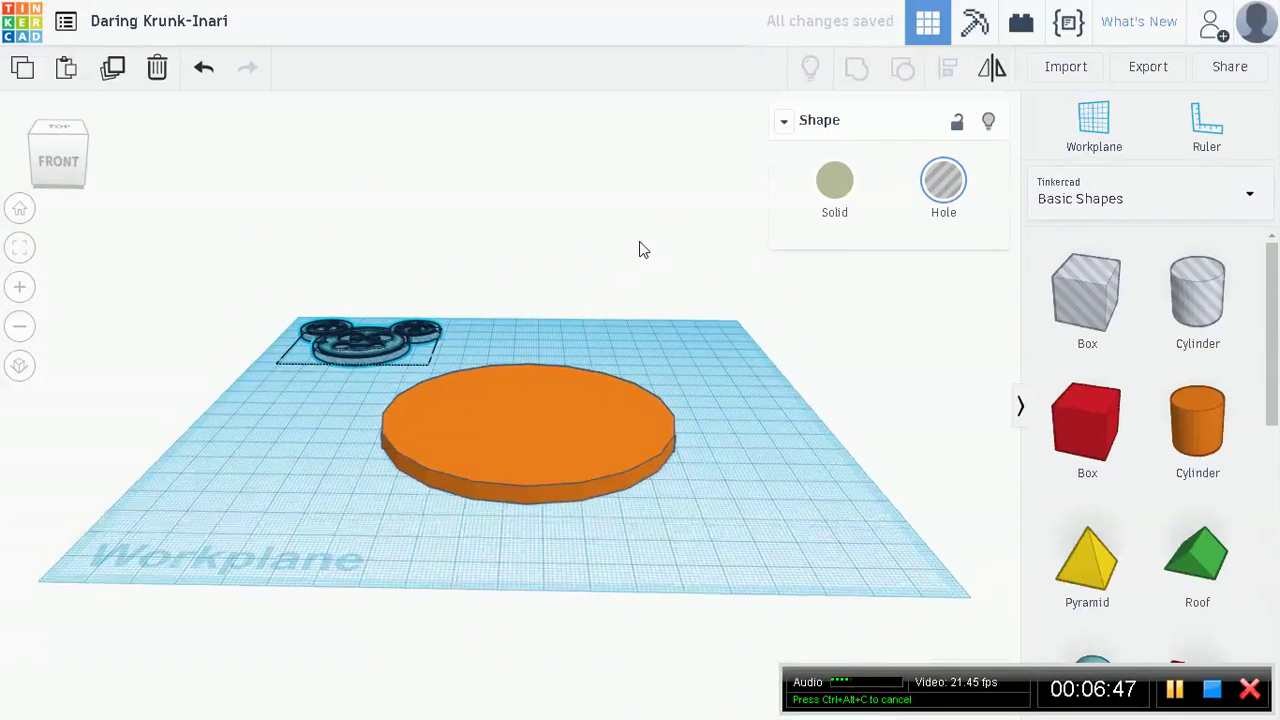
left_click_drag(366, 340, 366, 333)
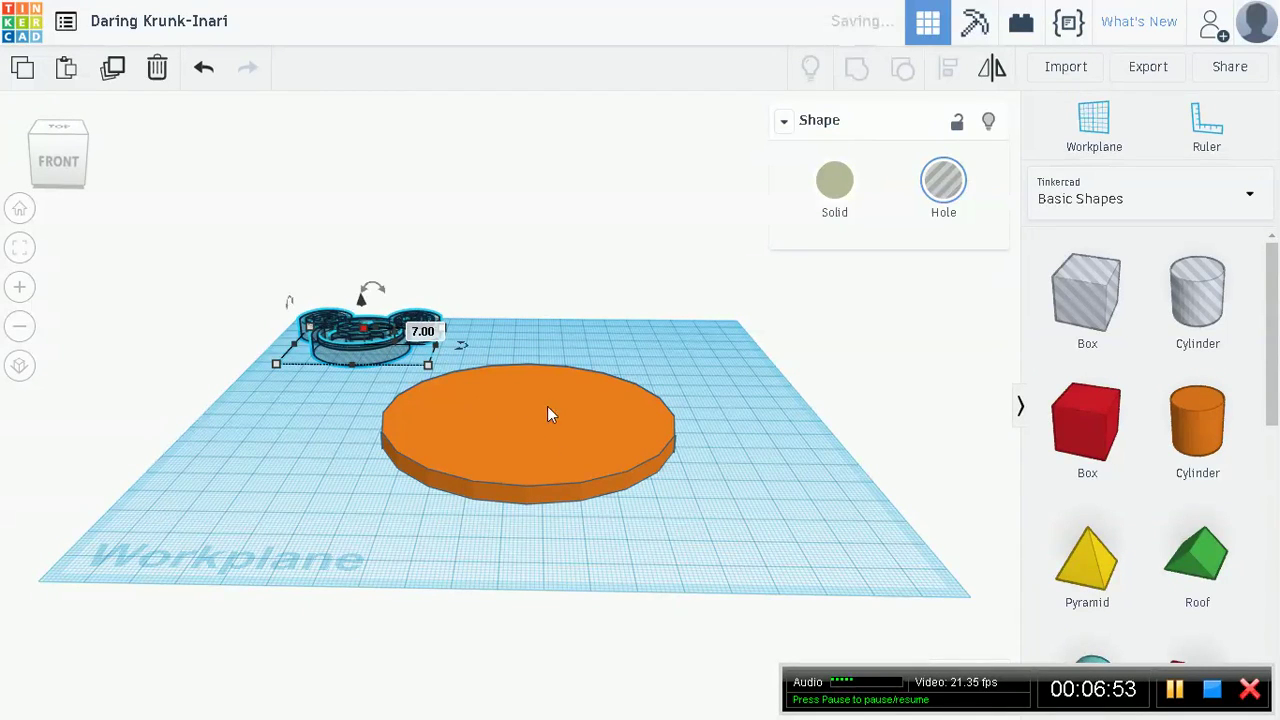
Shift the orange disc slightly and move the Mickey hole onto its middle, leaving both shapes selected together
left_click_drag(596, 432, 548, 431)
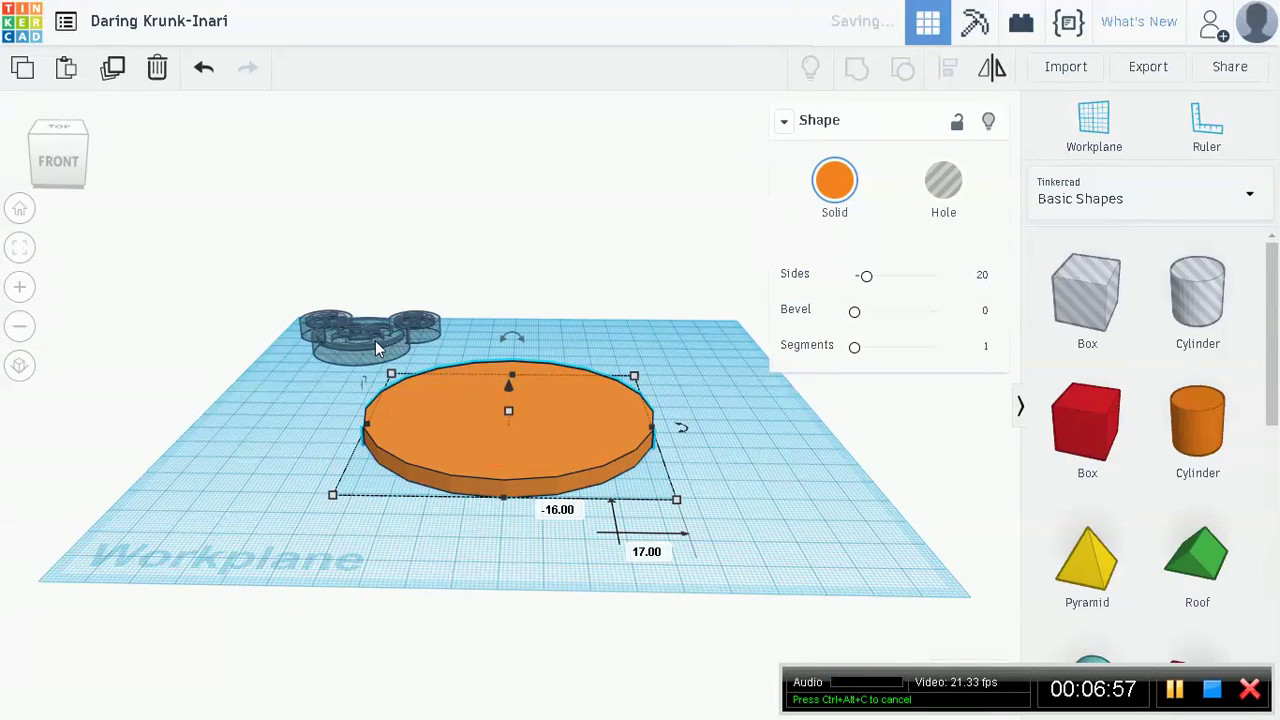
left_click(375, 340)
right_click_drag(573, 315, 574, 400)
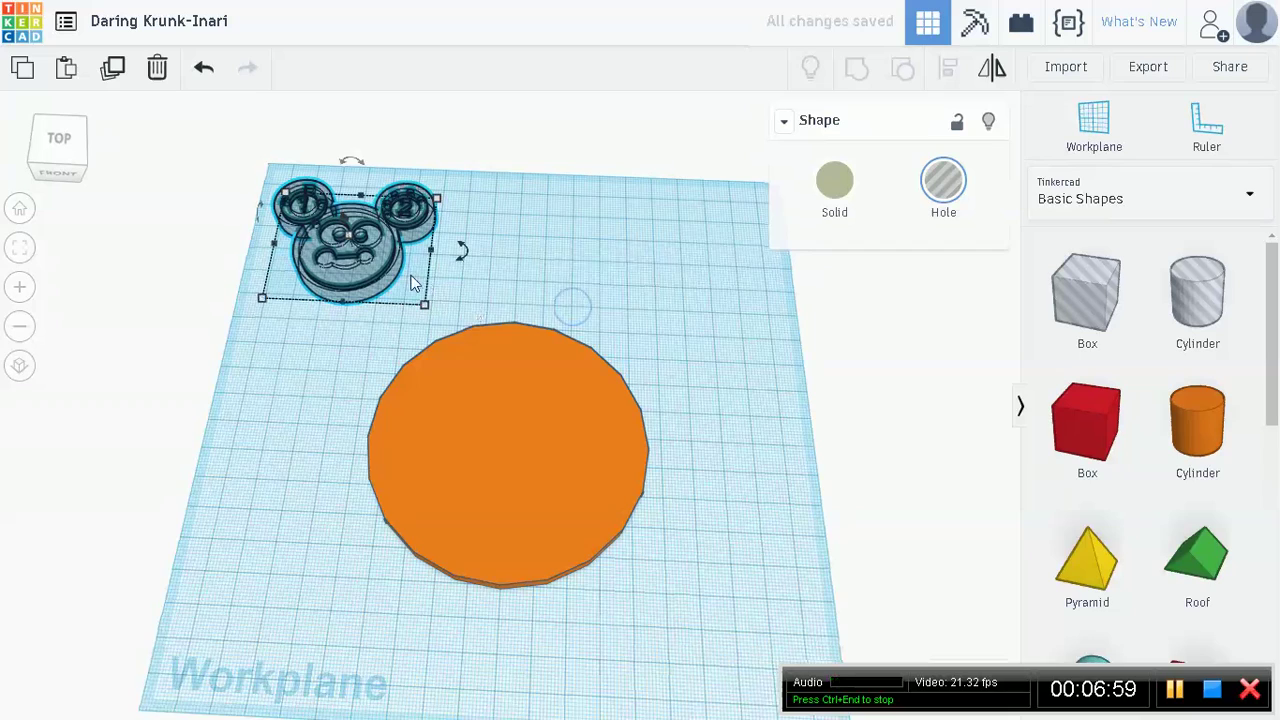
left_click_drag(393, 304, 529, 466)
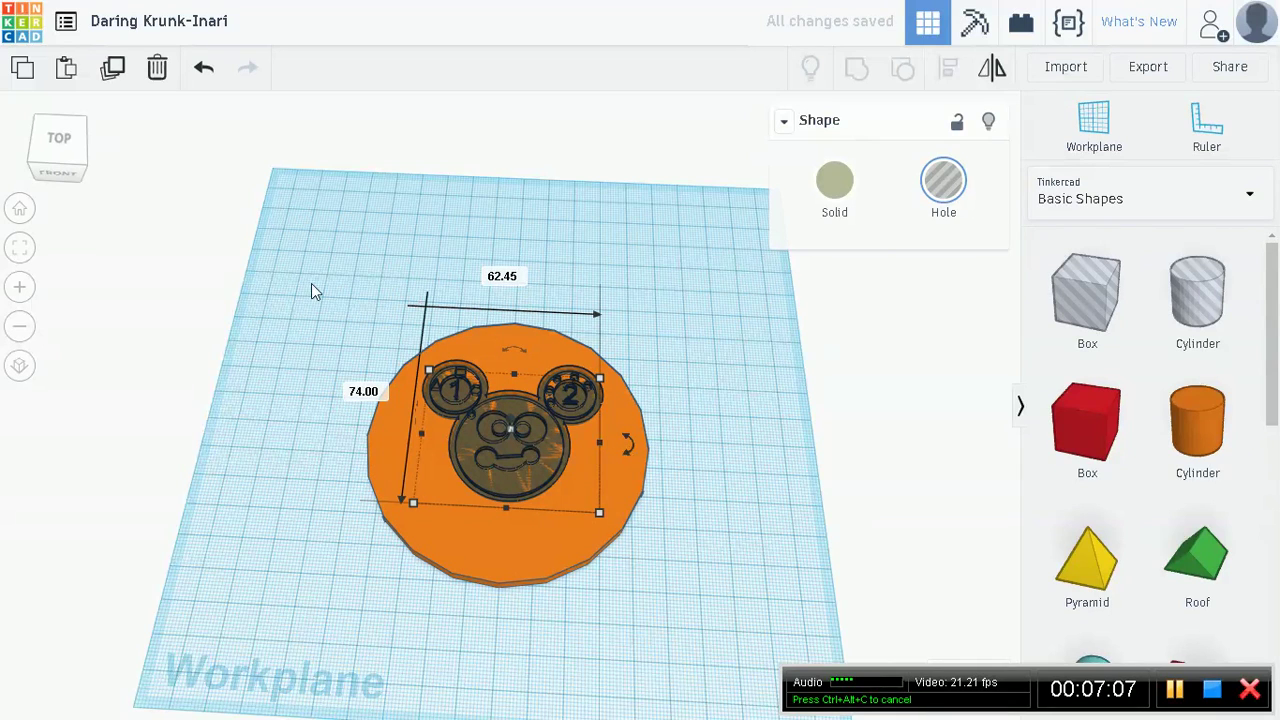
left_click_drag(303, 280, 712, 509)
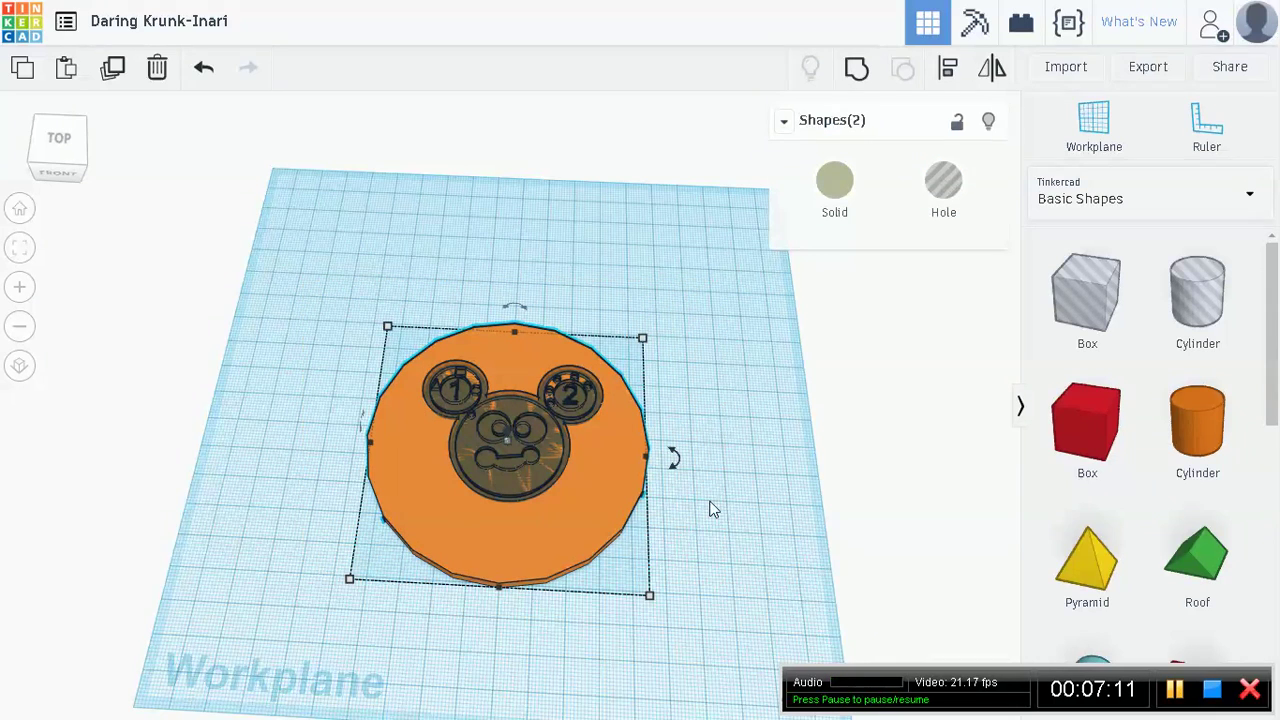
left_click_drag(286, 230, 678, 590)
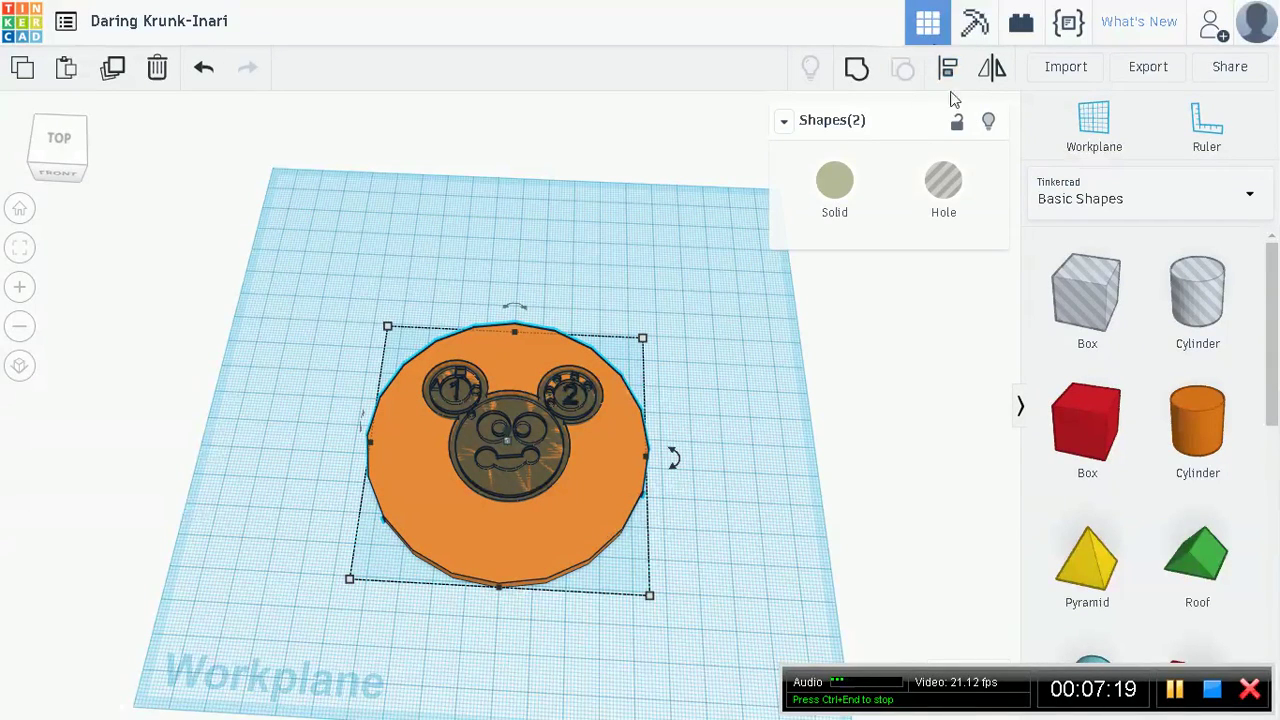
Try to align the disc and the Mickey hole on their front-to-back centres
left_click(955, 78)
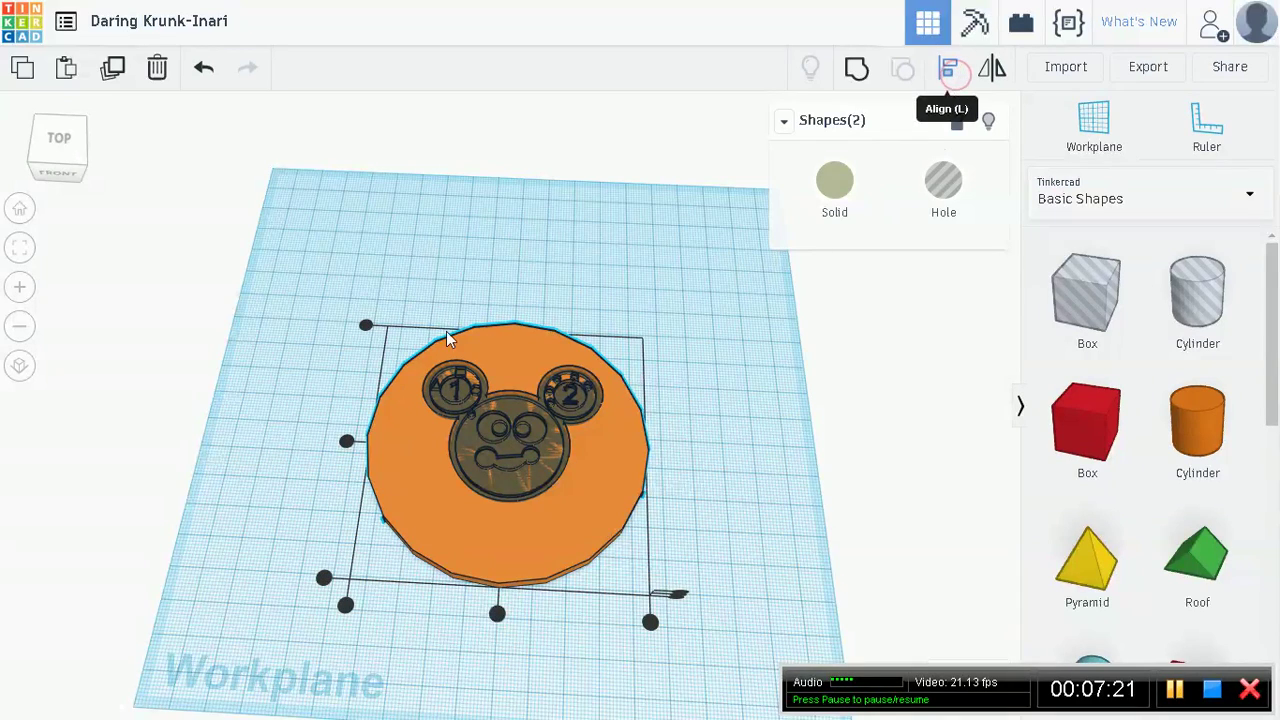
left_click(345, 442)
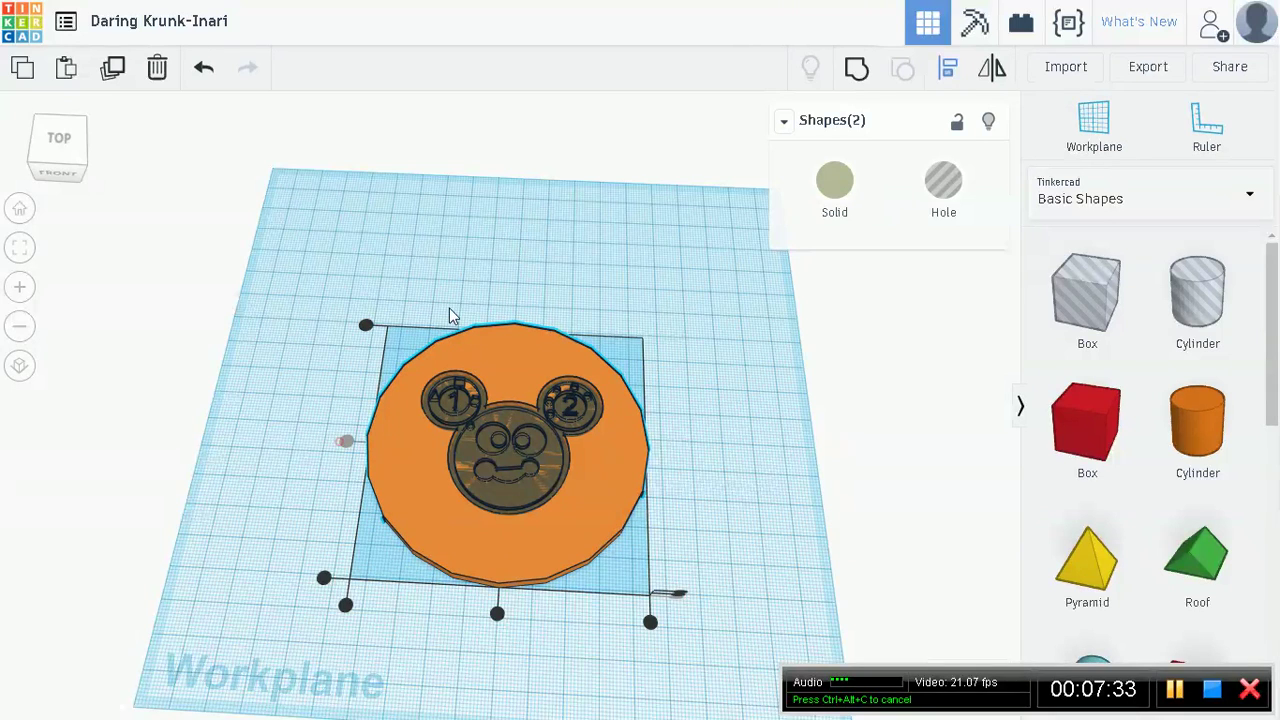
left_click(203, 67)
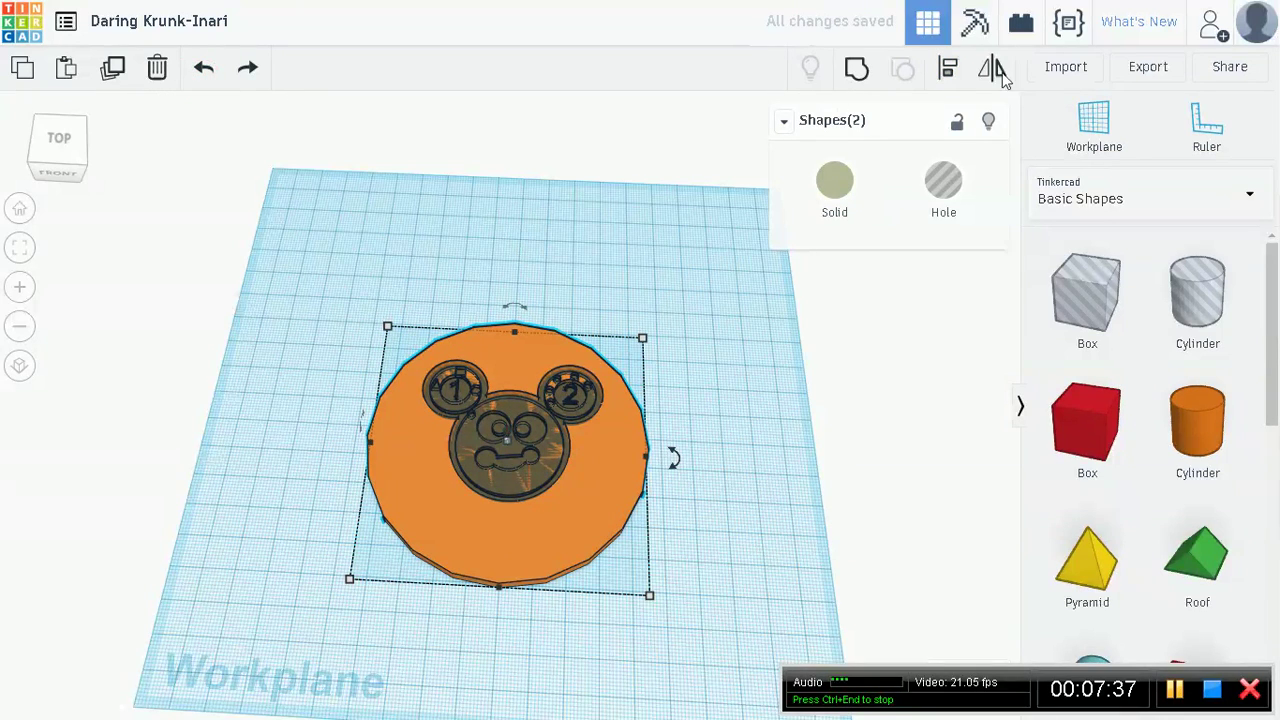
Align the disc and the Mickey hole on their side-to-side centres
left_click(946, 66)
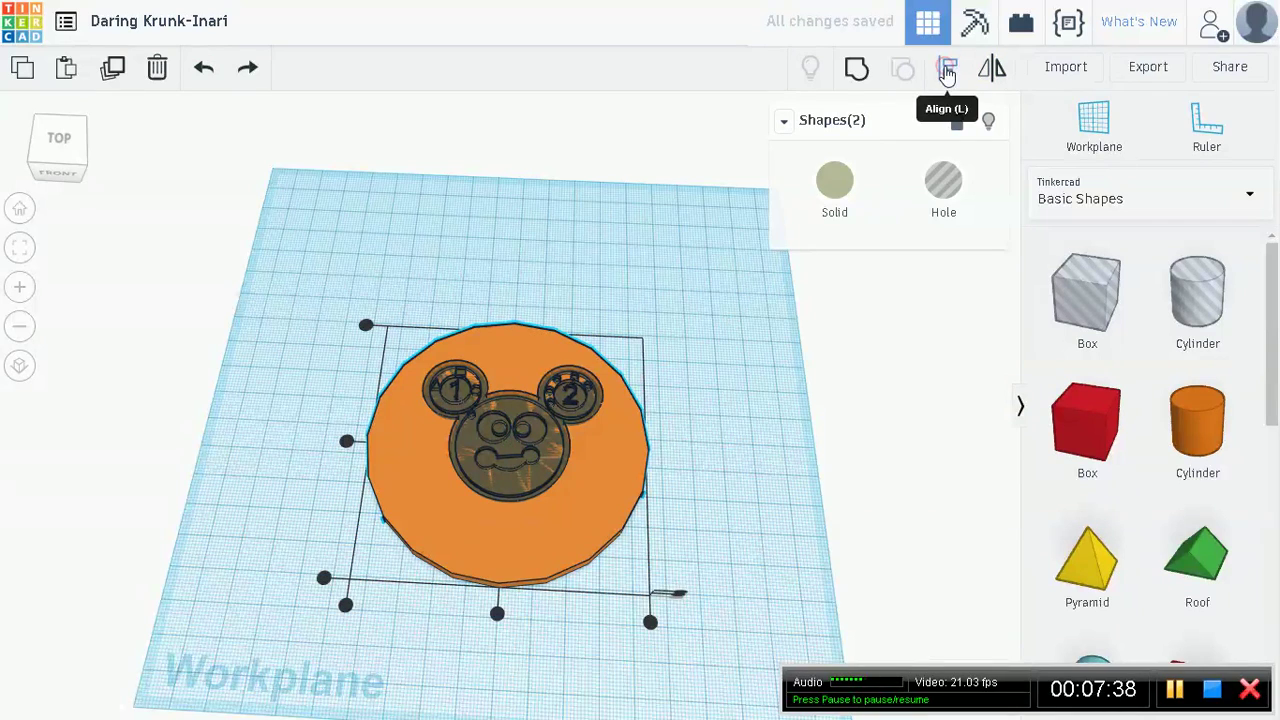
left_click(497, 614)
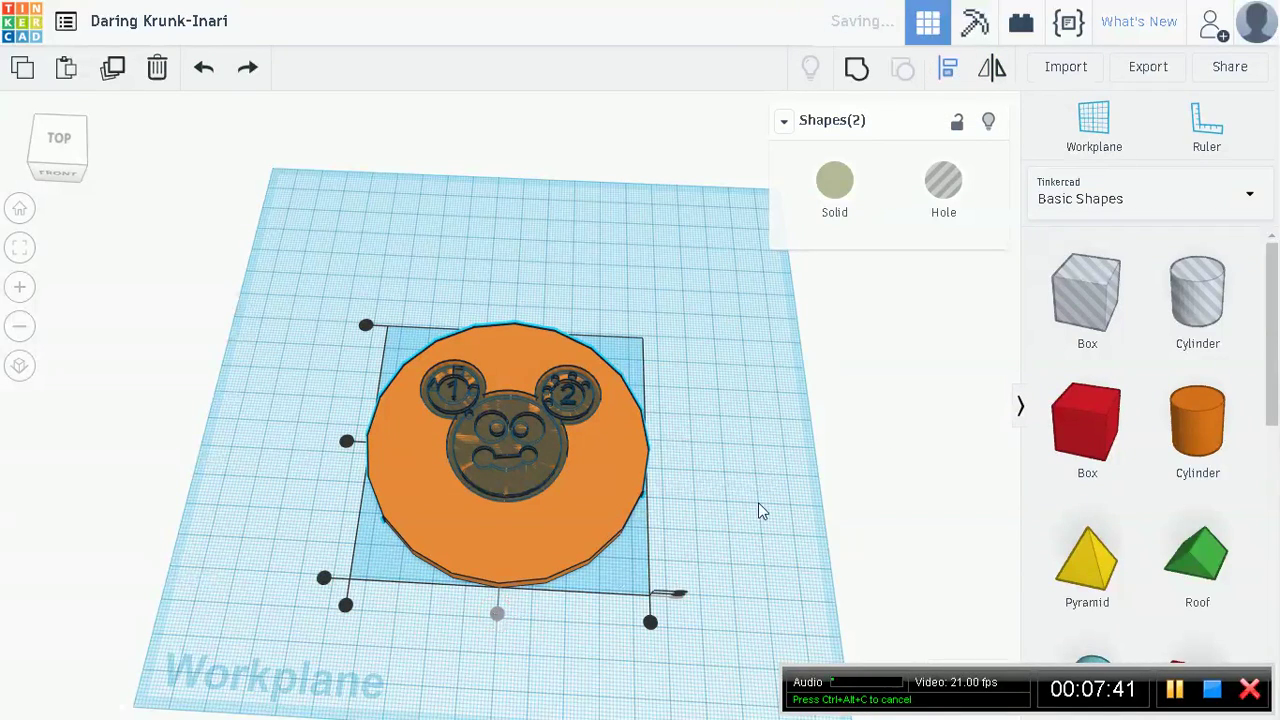
left_click(903, 400)
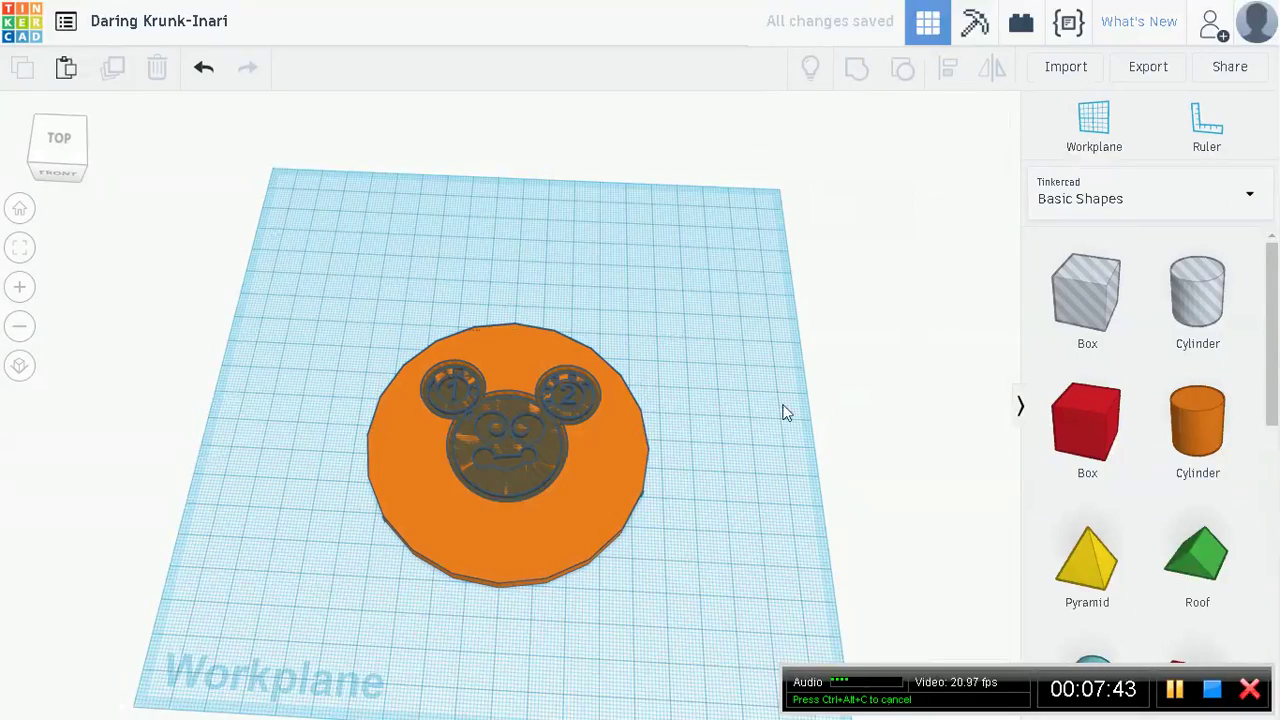
Group the disc with the Mickey hole so the Mickey silhouette is cut through the disc
mouse_move(752, 352)
right_mouse_down()
mouse_move(734, 405)
mouse_move(745, 358)
right_mouse_up()
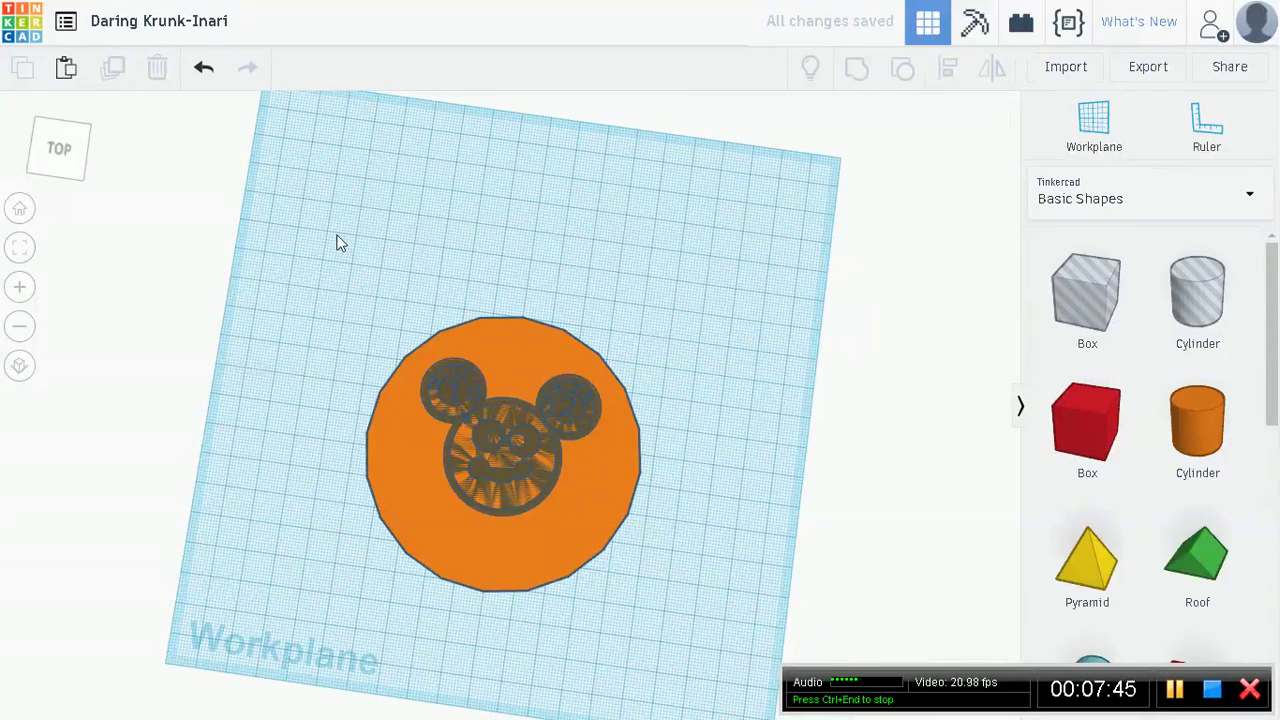
left_click_drag(337, 242, 606, 626)
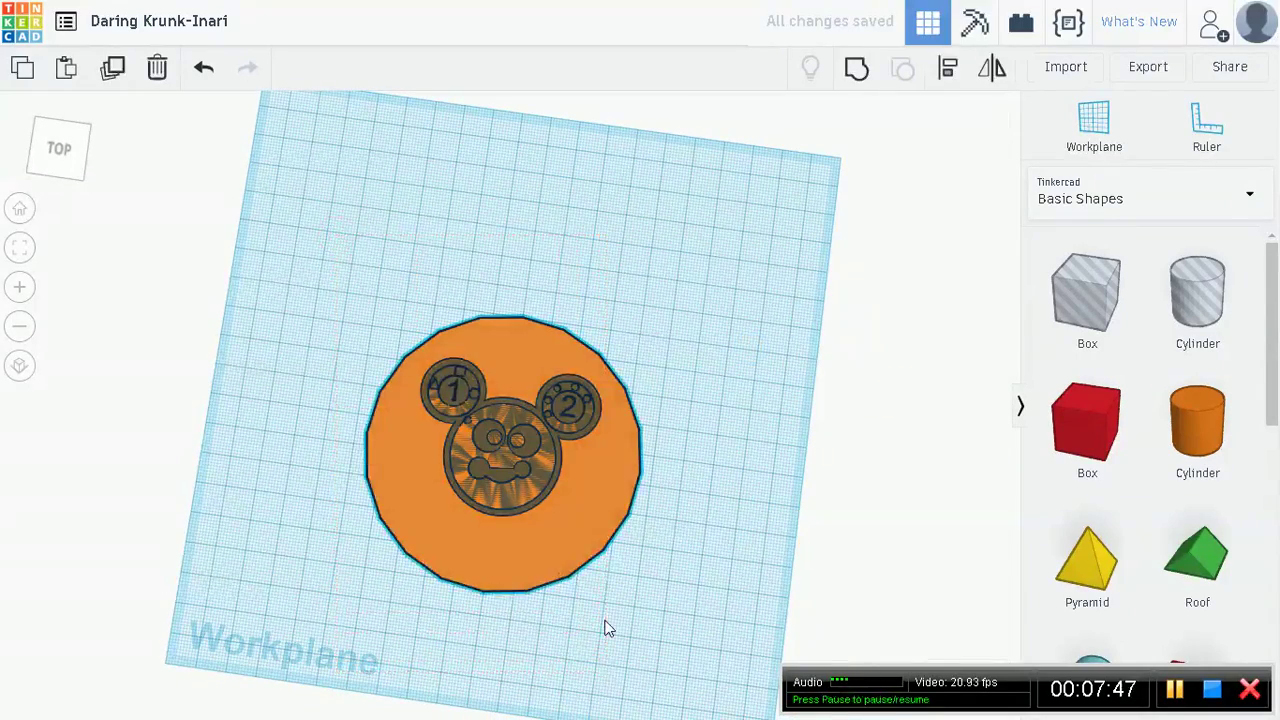
left_click(856, 84)
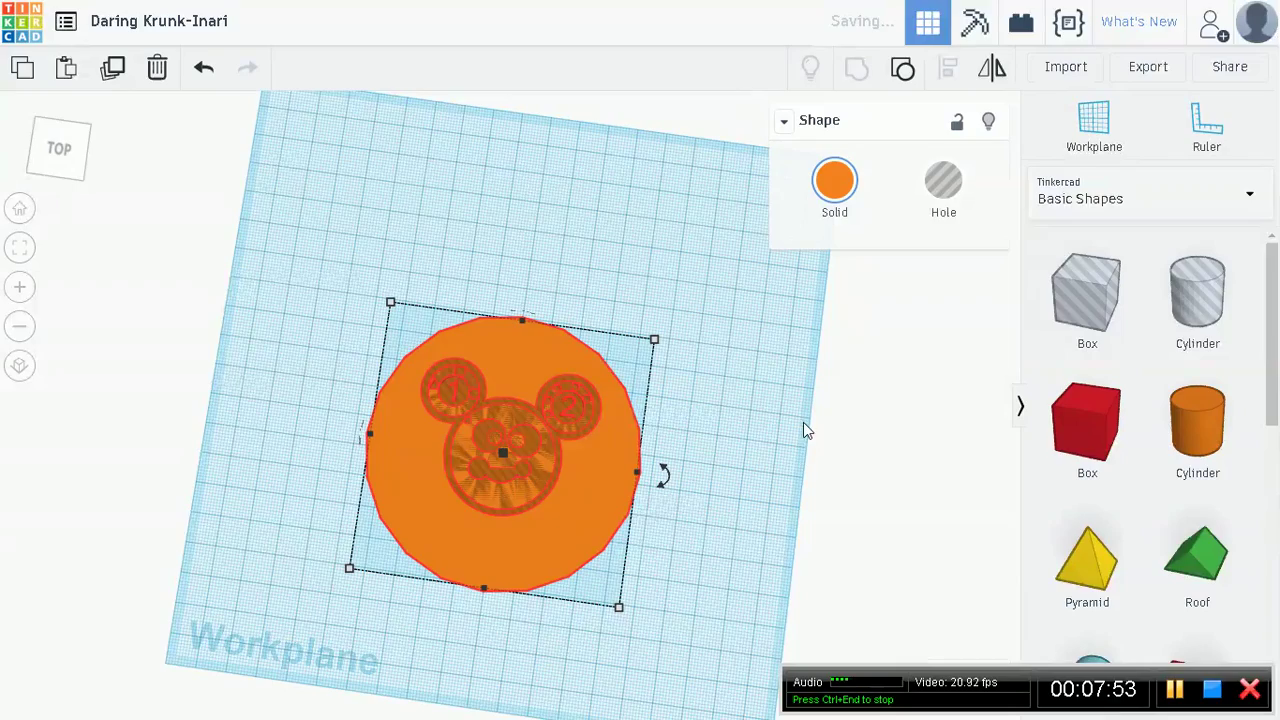
right_click_drag(734, 463, 772, 506)
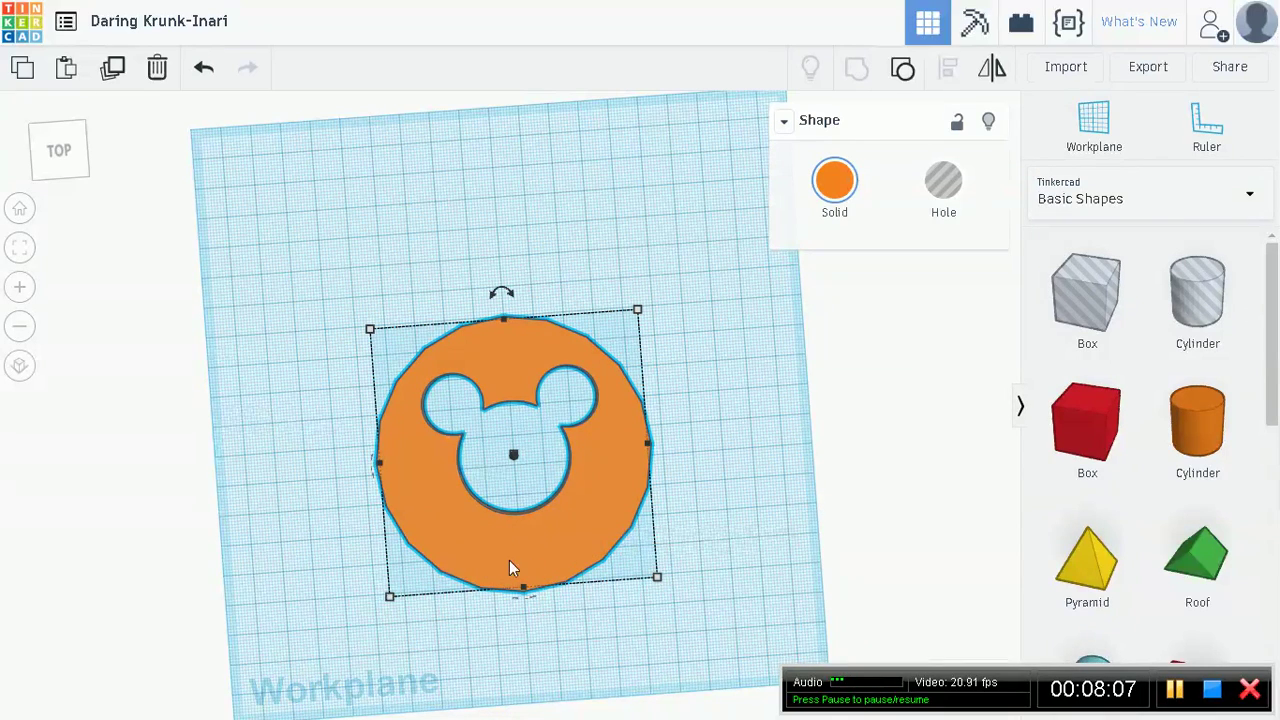
Place the letter A from the Text shape collection on the empty workplane area behind the disc
left_click(1163, 192)
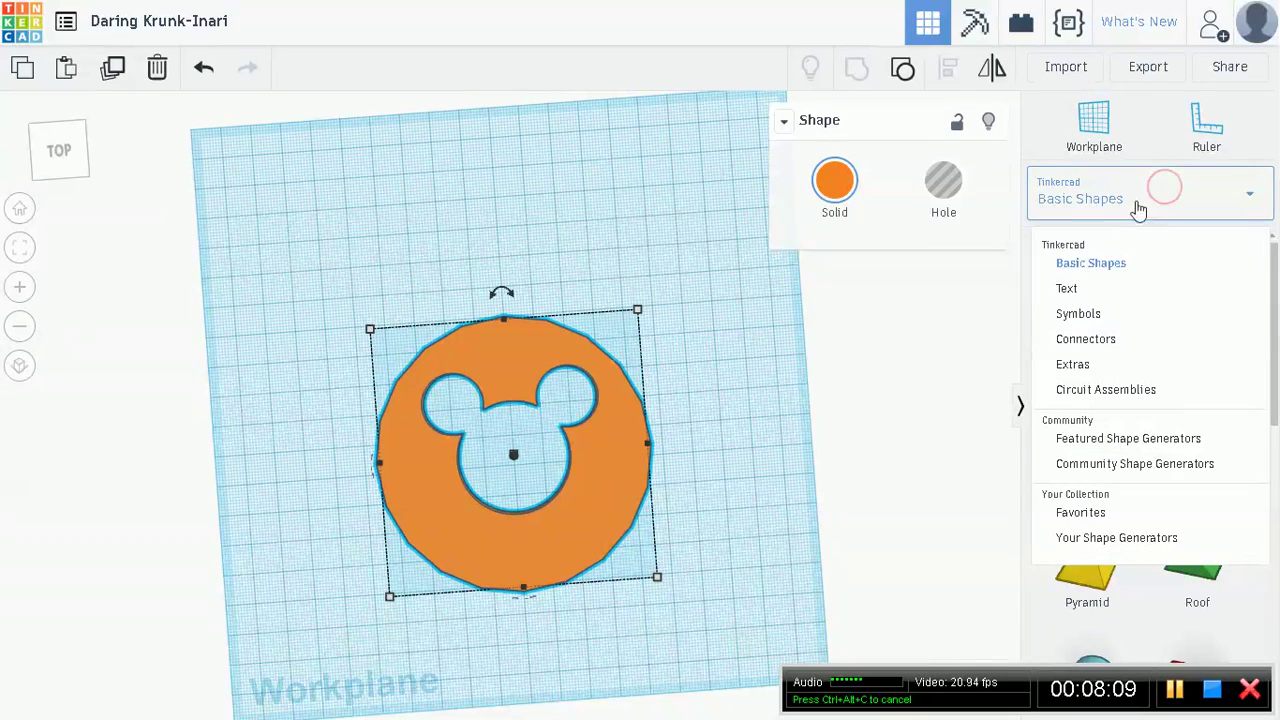
left_click(1120, 292)
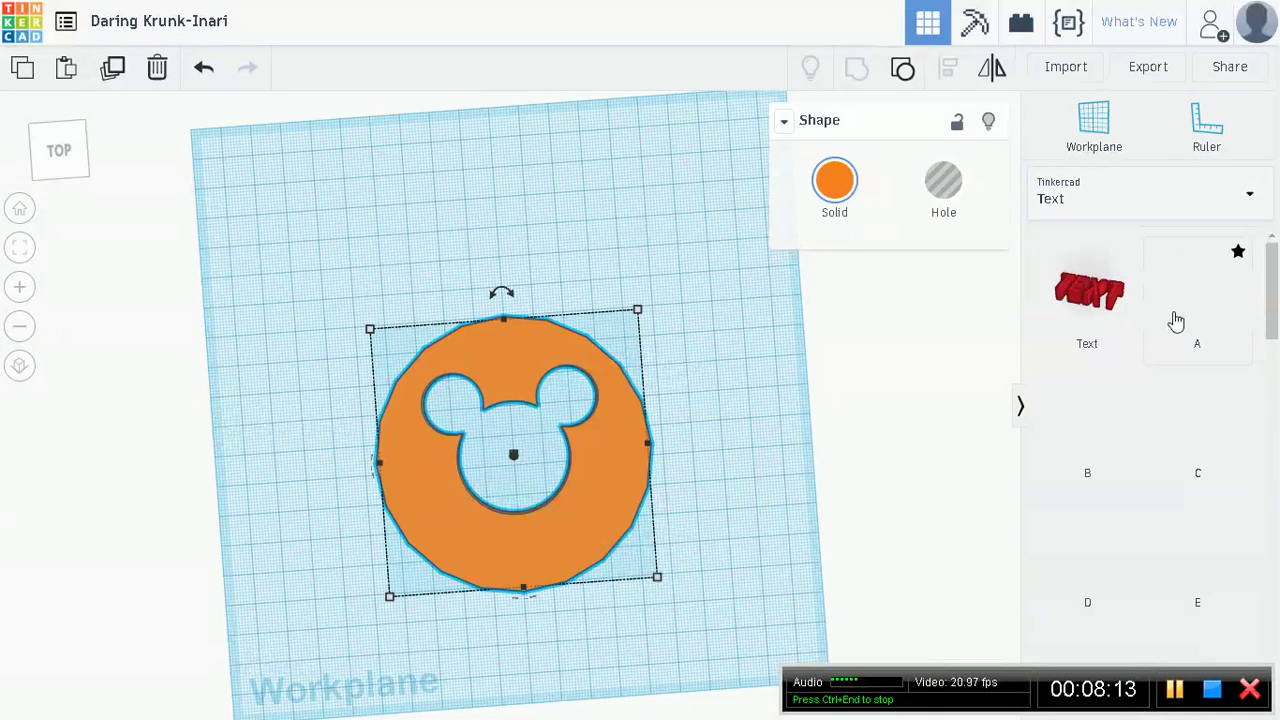
left_click_drag(1277, 316, 1275, 252)
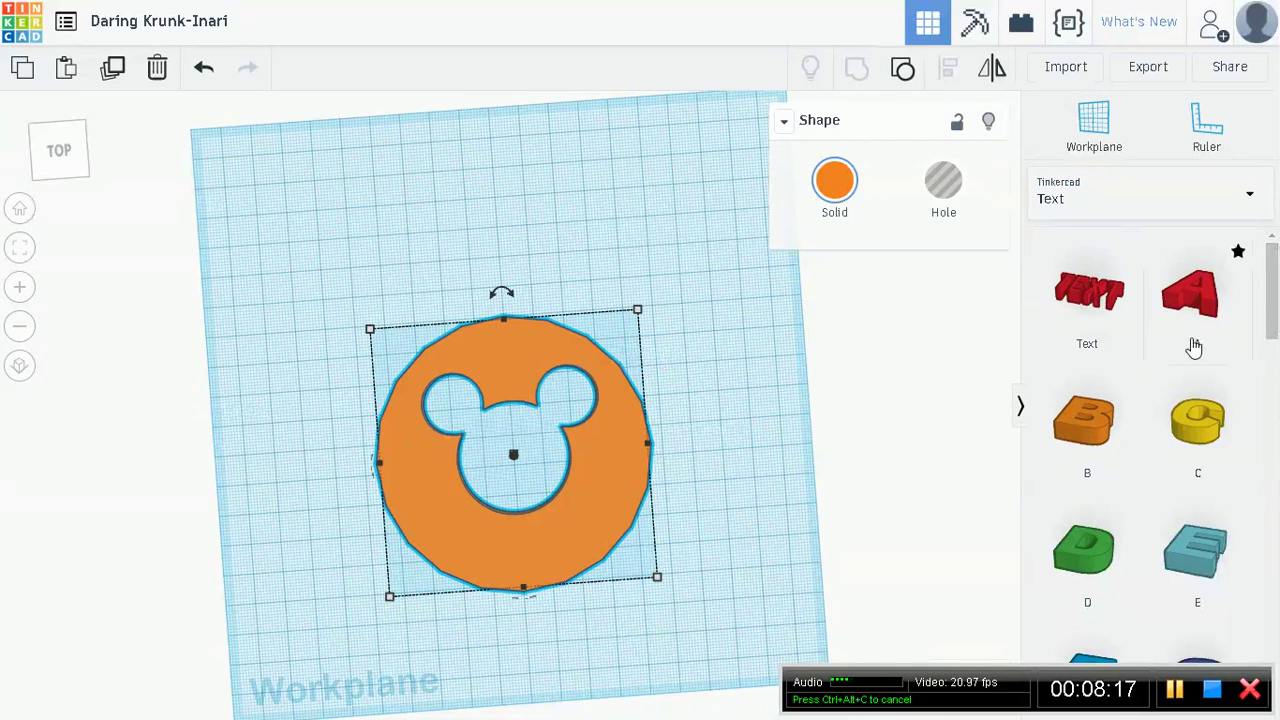
left_click_drag(1174, 337, 394, 213)
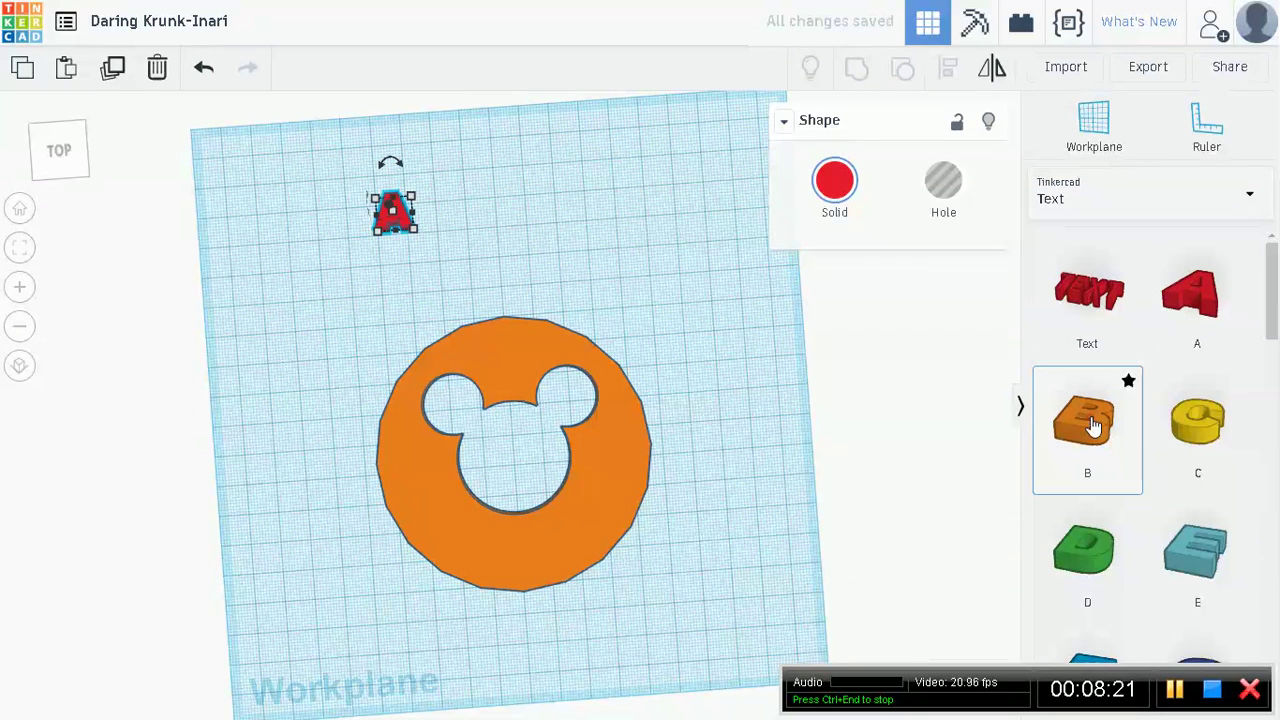
Place the letters B and E from the Text shape collection in a row beside the letter A
left_click_drag(1093, 426, 457, 212)
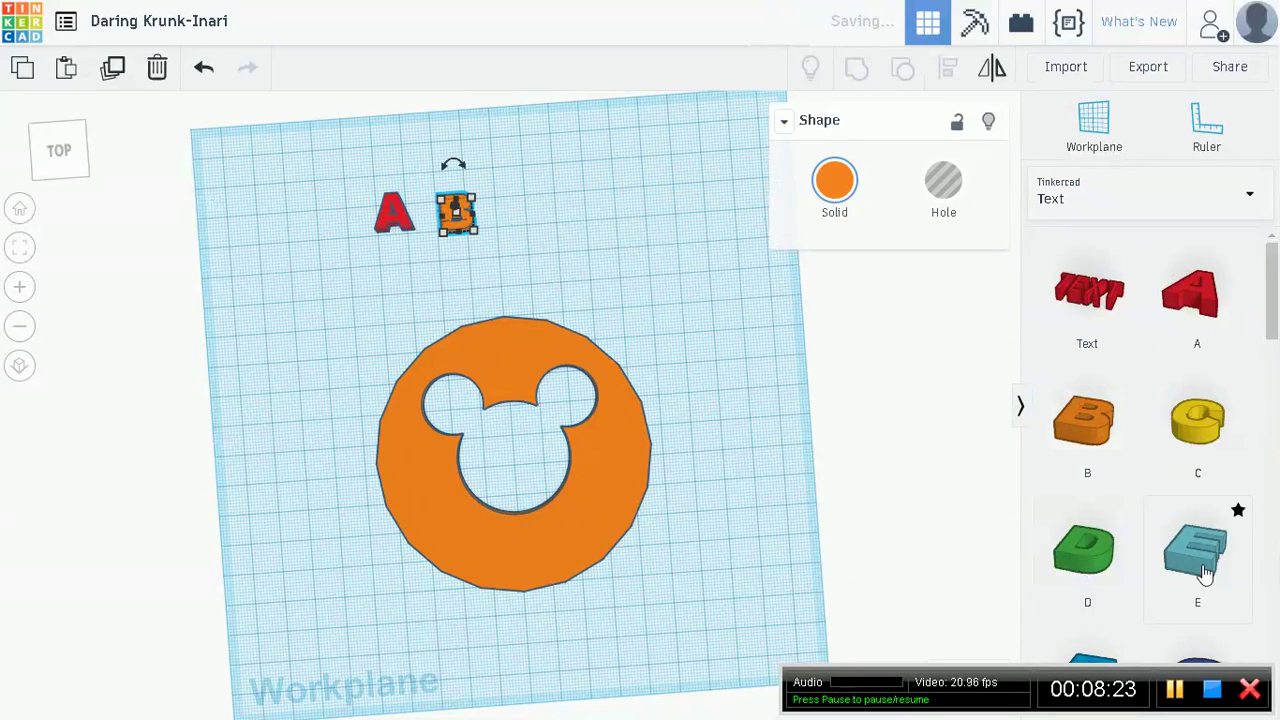
left_click_drag(1205, 572, 537, 222)
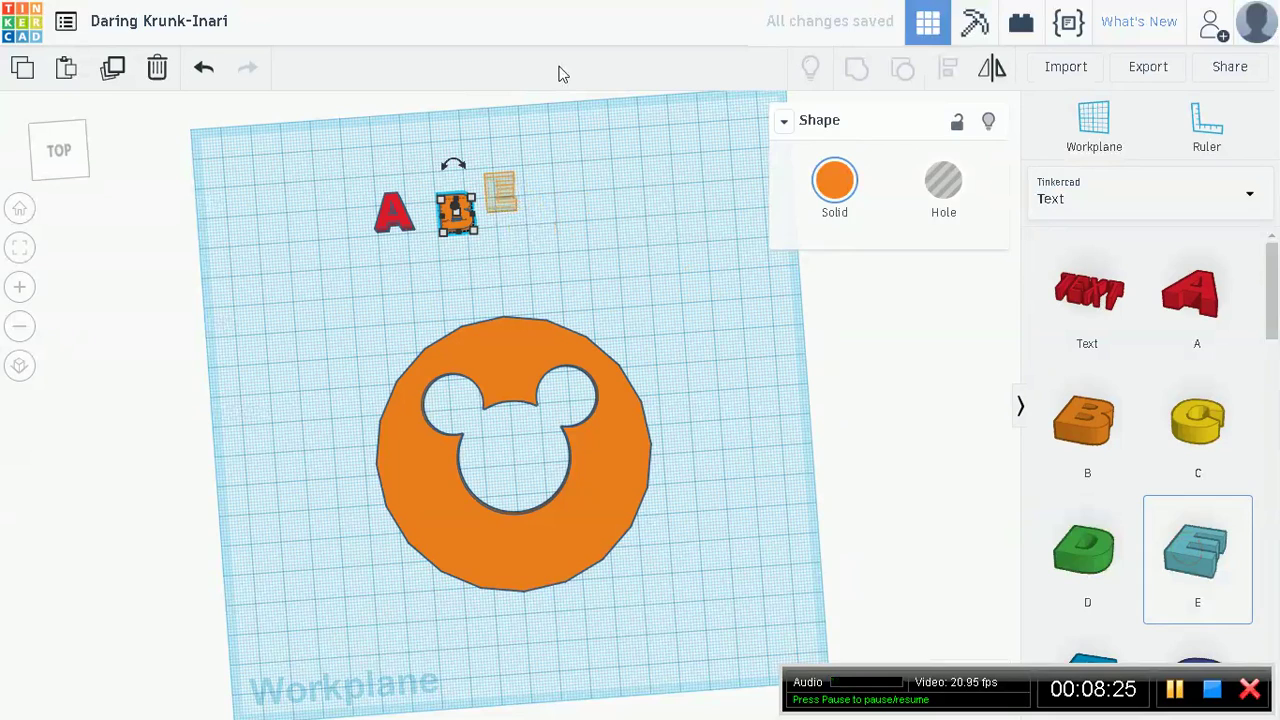
left_click_drag(560, 74, 561, 75)
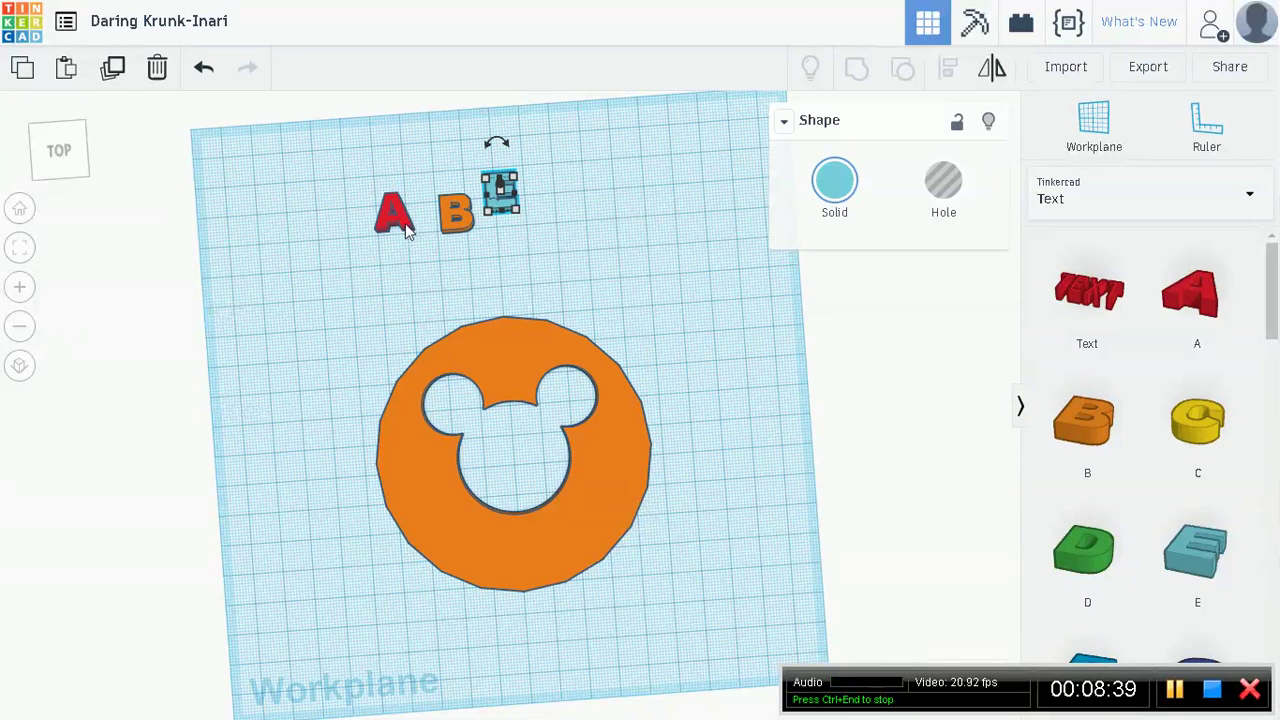
Align the letters A, B and E on their front-to-back centres
left_click_drag(336, 158, 601, 245)
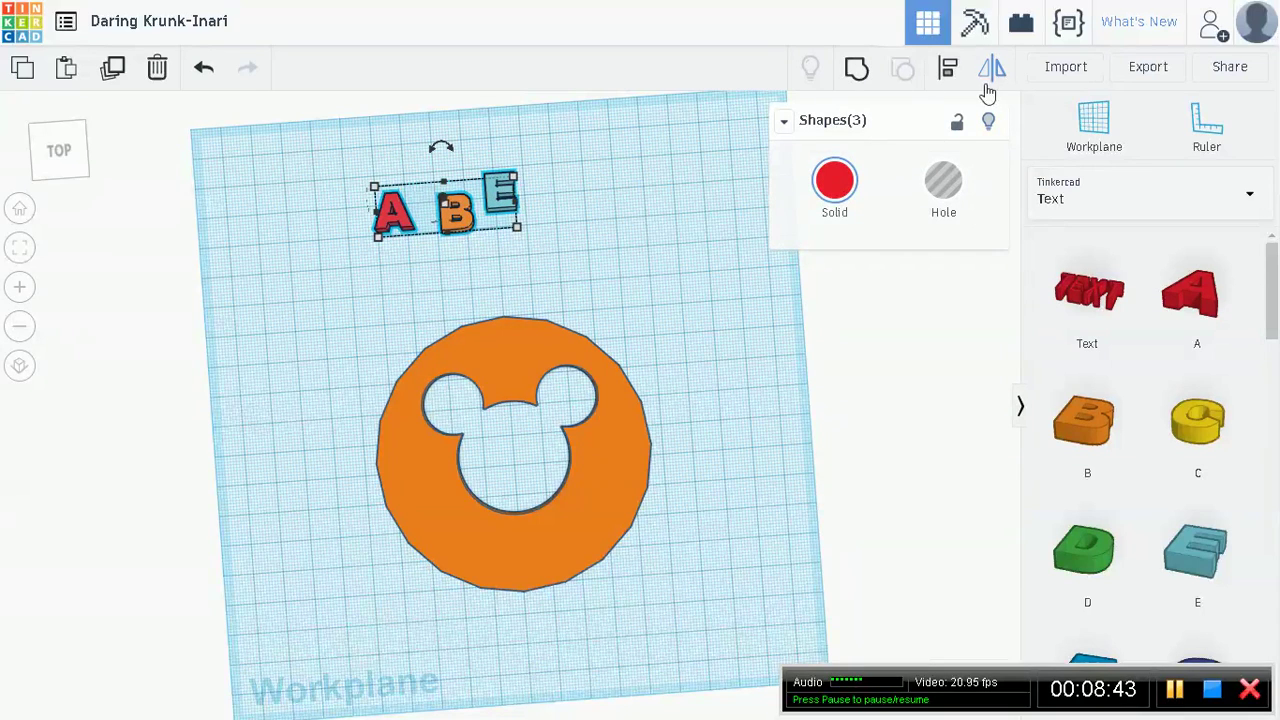
left_click(958, 76)
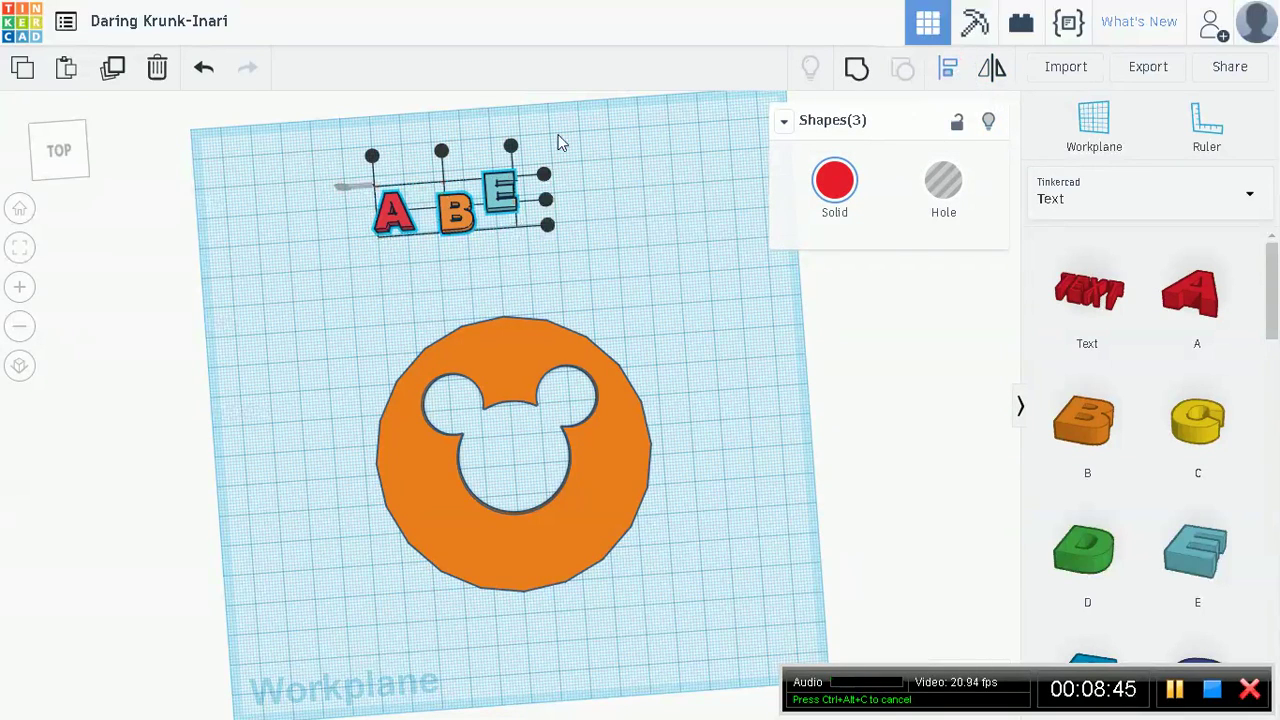
left_click(545, 200)
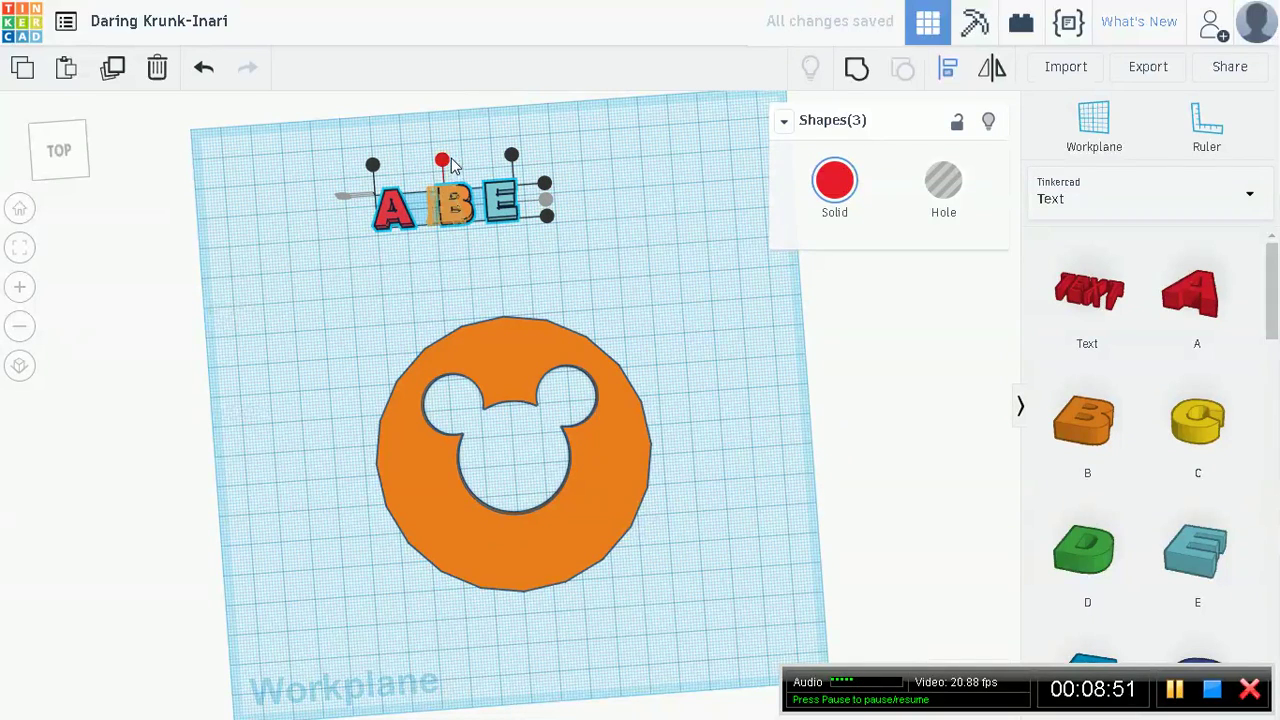
left_click(948, 67)
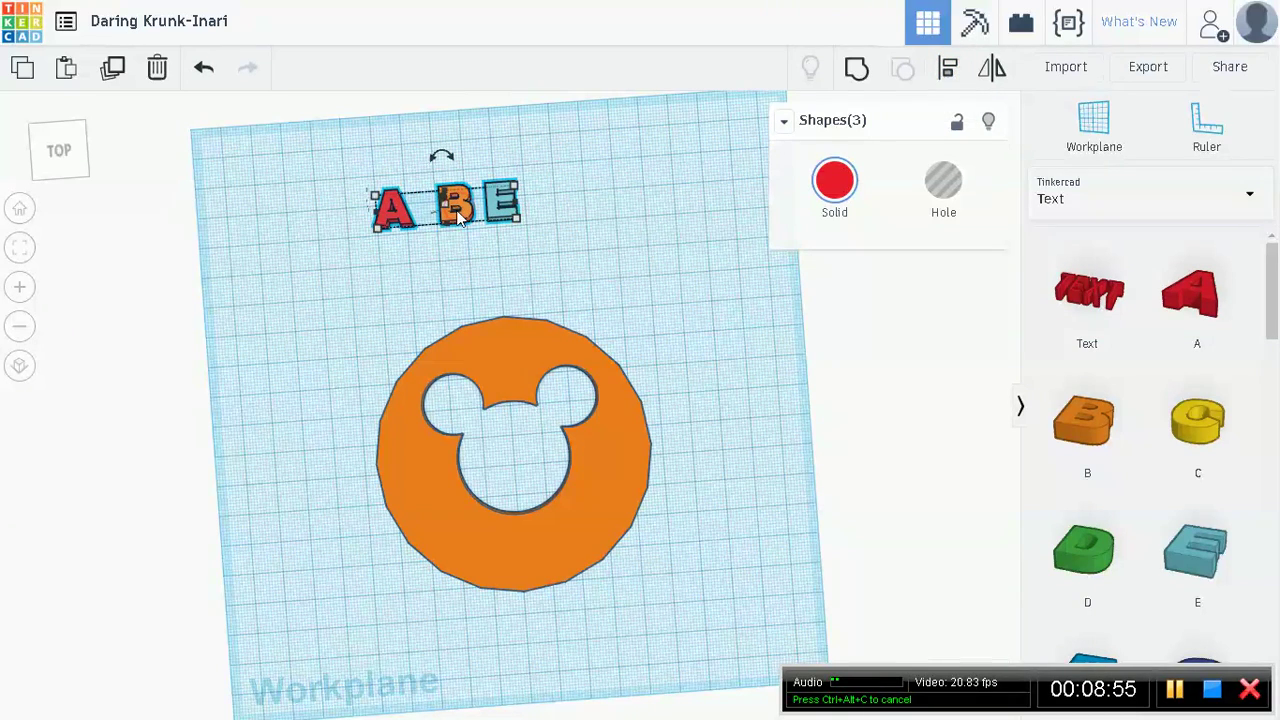
left_click(605, 262)
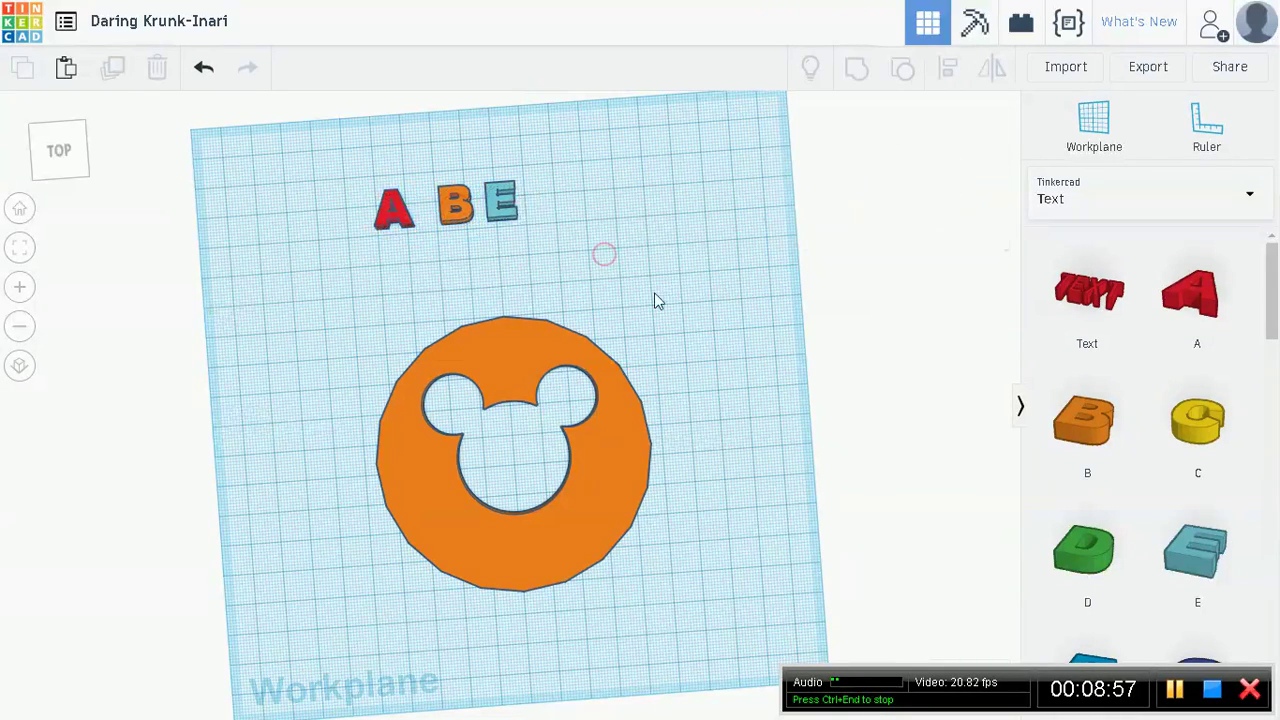
Nudge the letter B three steps towards the A to even out the letter spacing
left_click(458, 210)
key("Left")
key("Left")
key("Left")
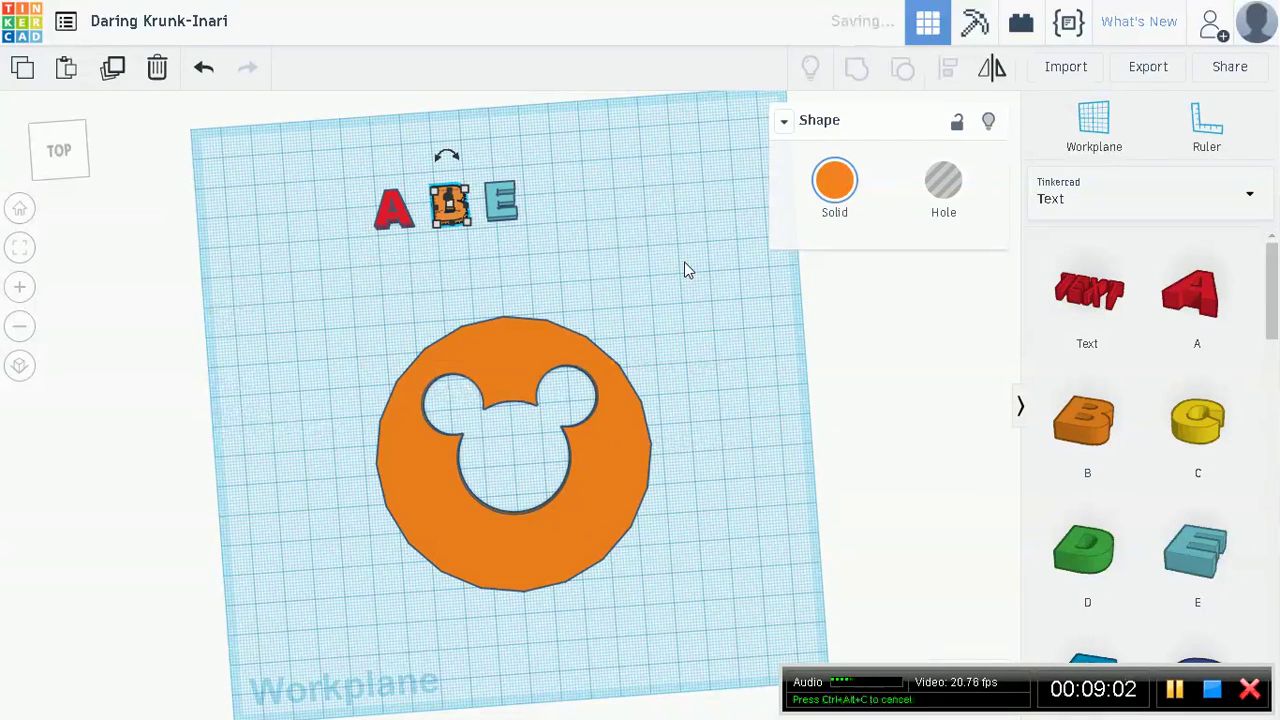
left_click(704, 190)
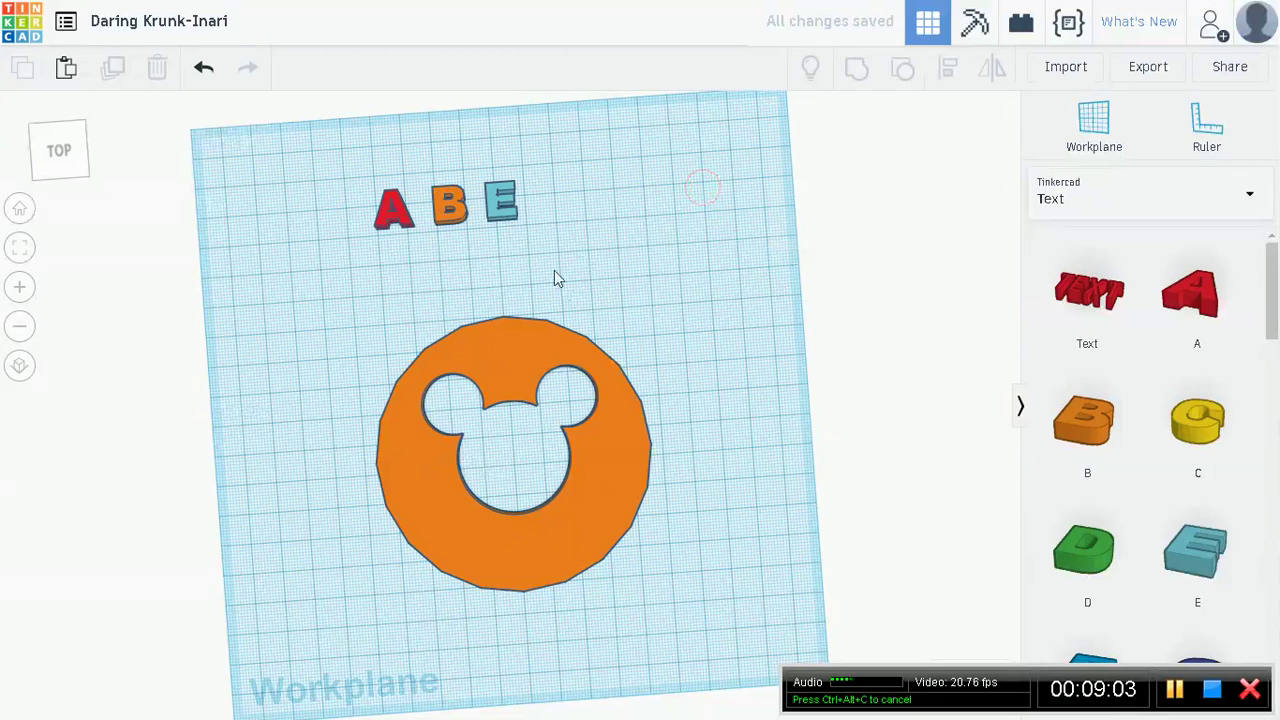
Group the letters A, B and E and turn the group into a hole
left_click_drag(326, 156, 604, 249)
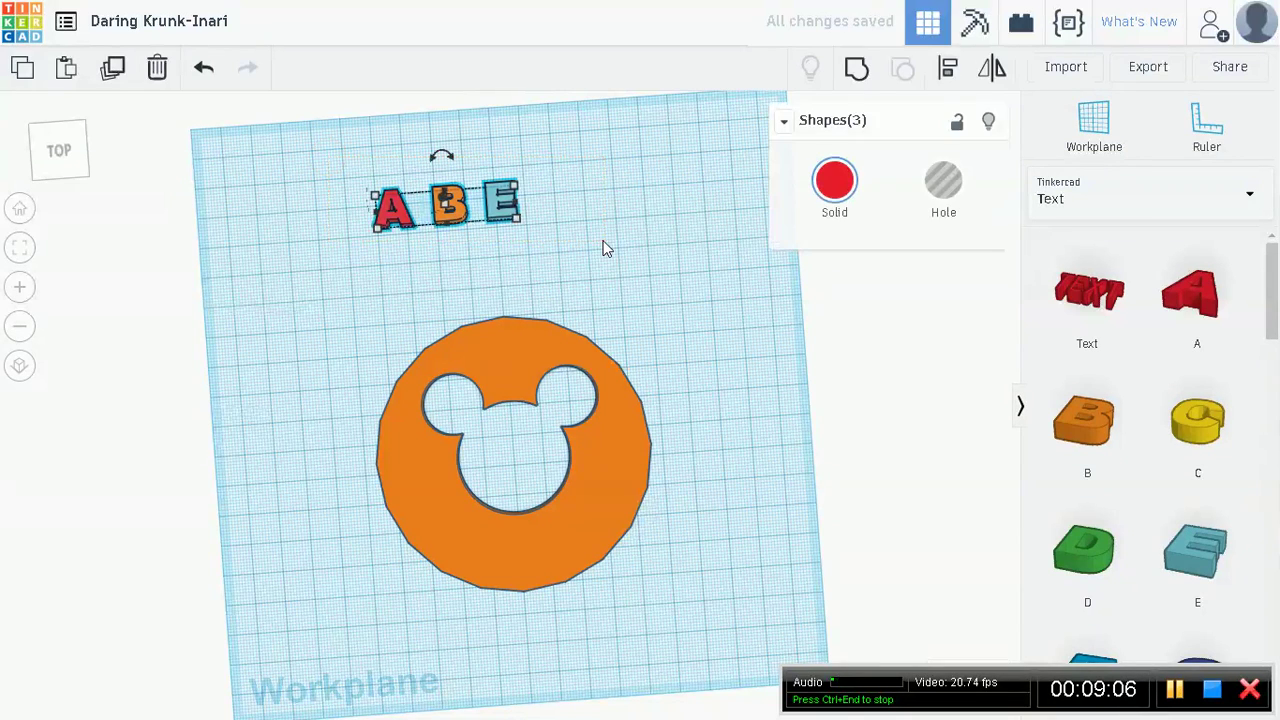
left_click(856, 72)
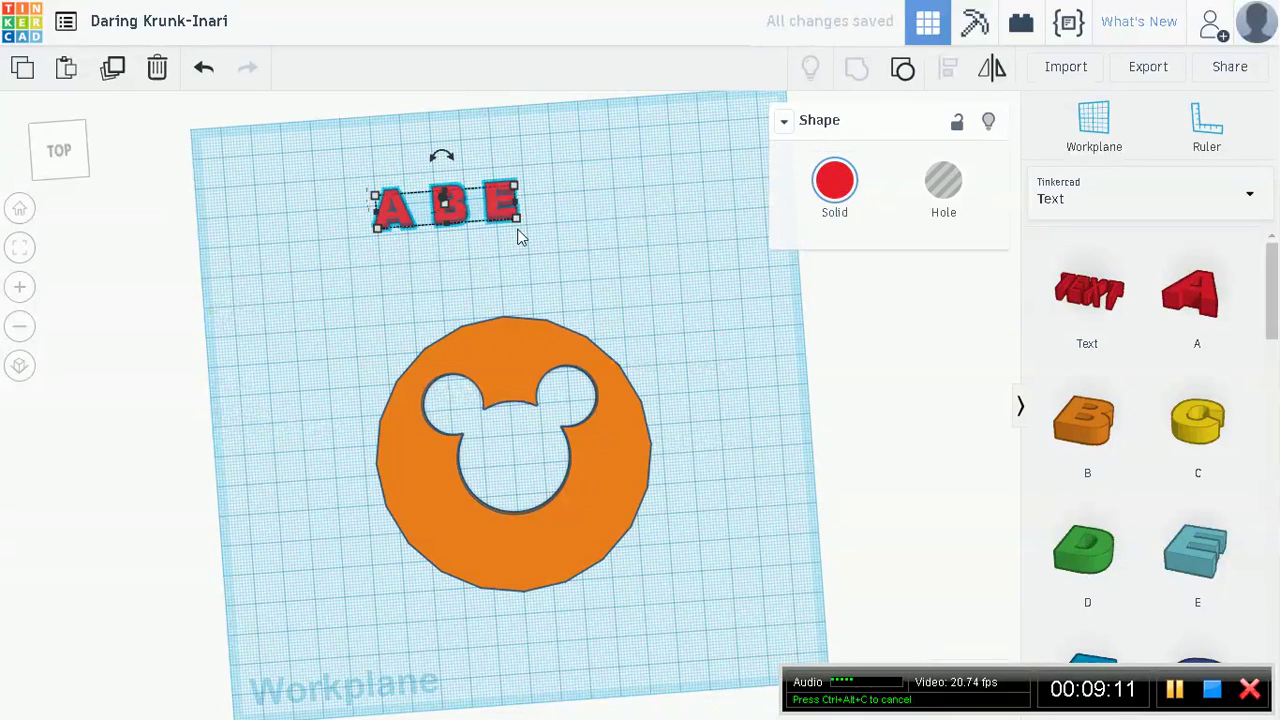
left_click(955, 190)
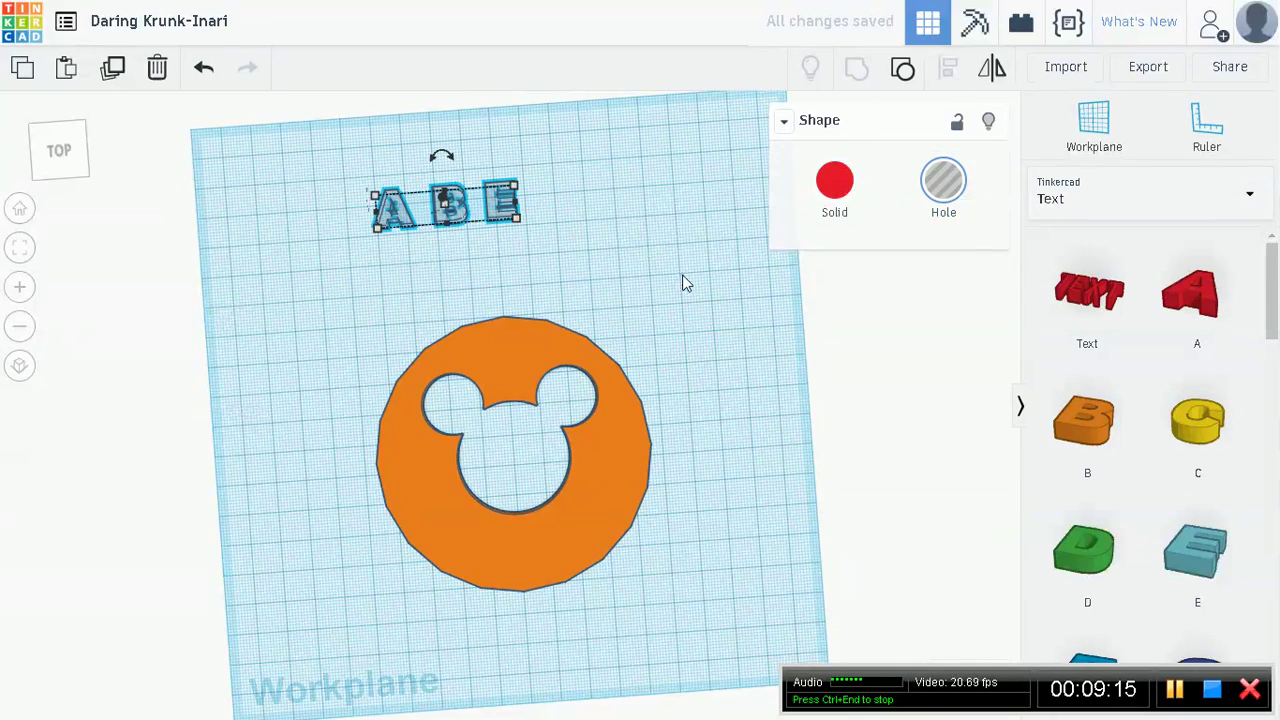
Stretch the ABE hole to a height of 32 and move it onto the disc below the Mickey cutout
right_click_drag(680, 280, 611, 251)
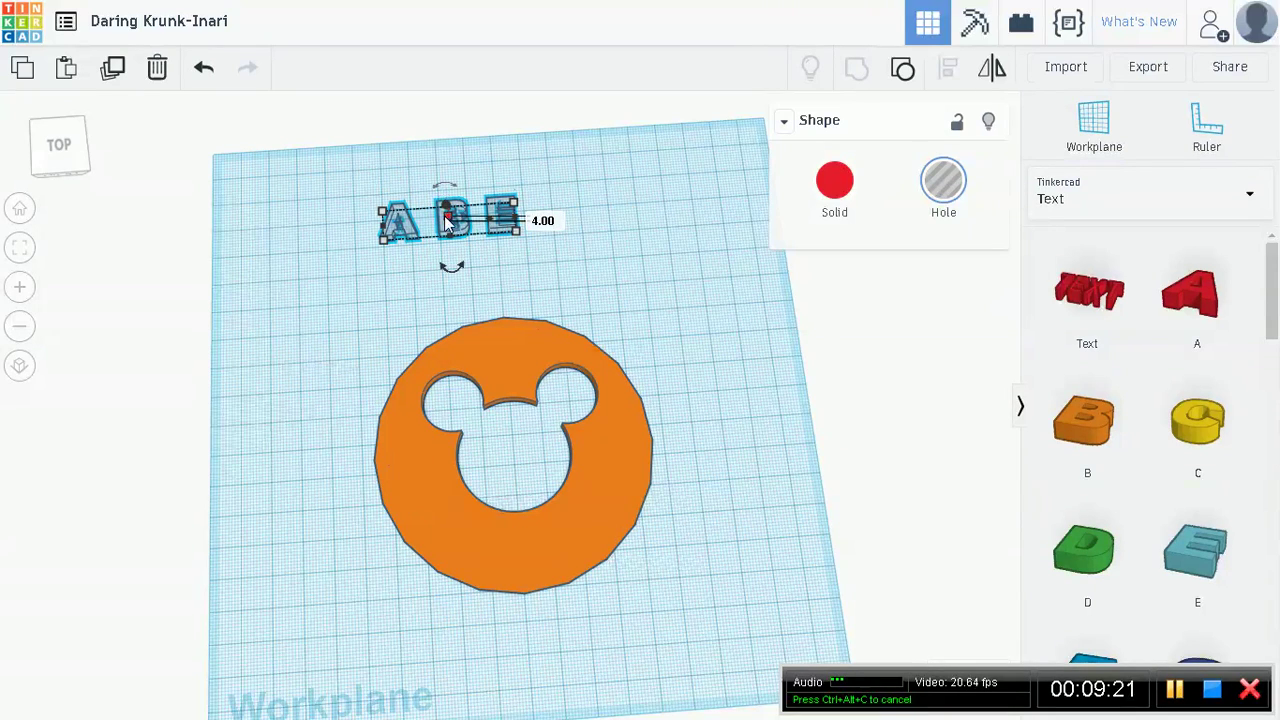
left_click_drag(445, 214, 447, 179)
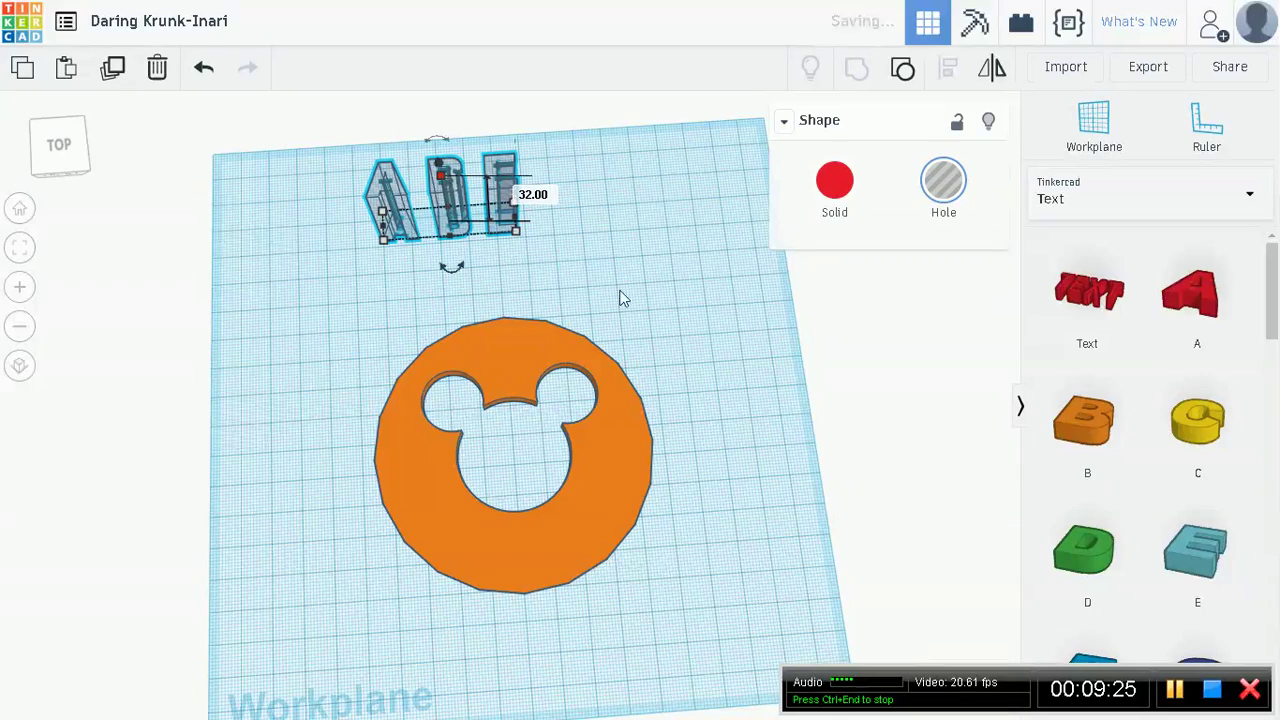
right_click_drag(648, 203, 645, 360)
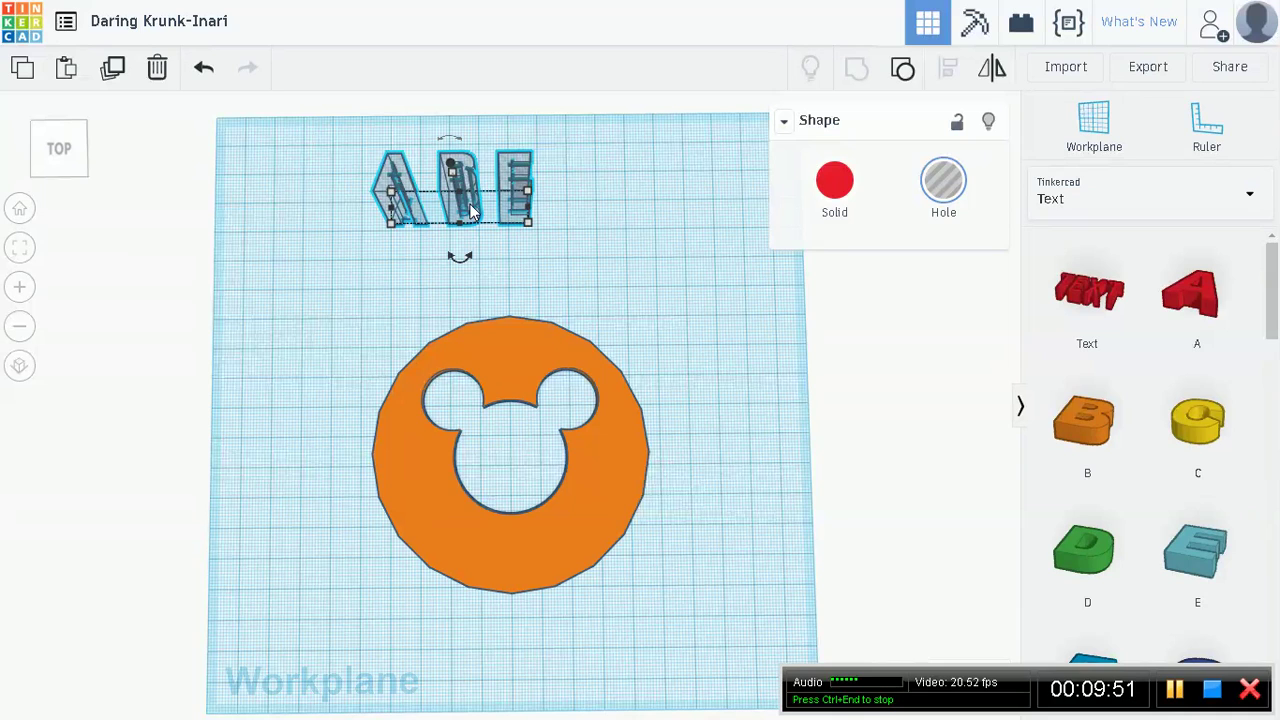
left_click_drag(472, 210, 529, 563)
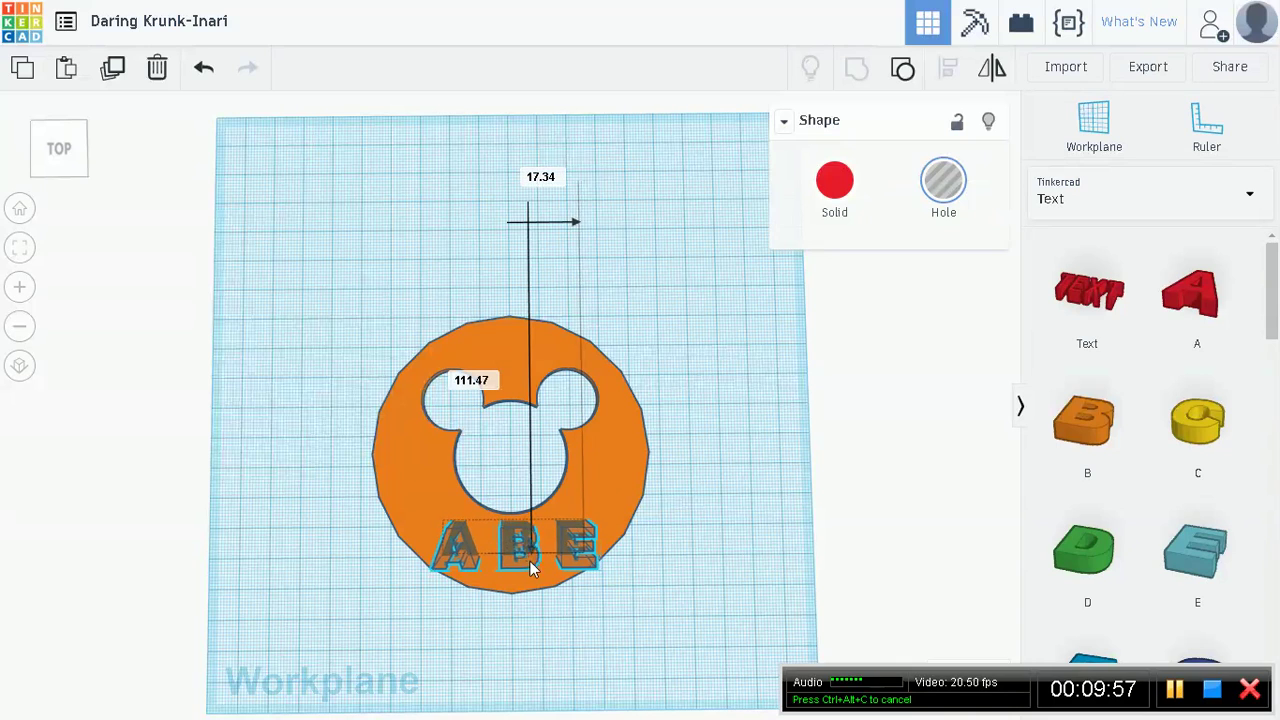
Align the ABE hole and the disc on their side-to-side centres
left_click_drag(327, 265, 699, 652)
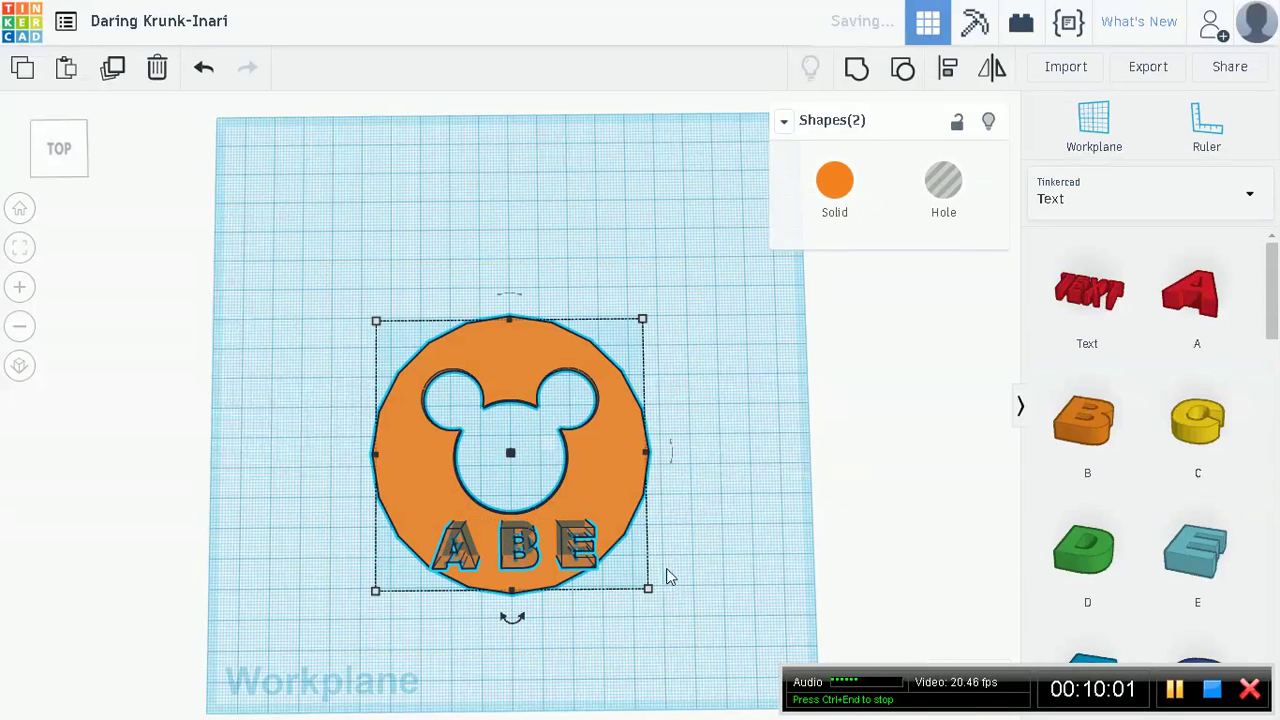
left_click(948, 68)
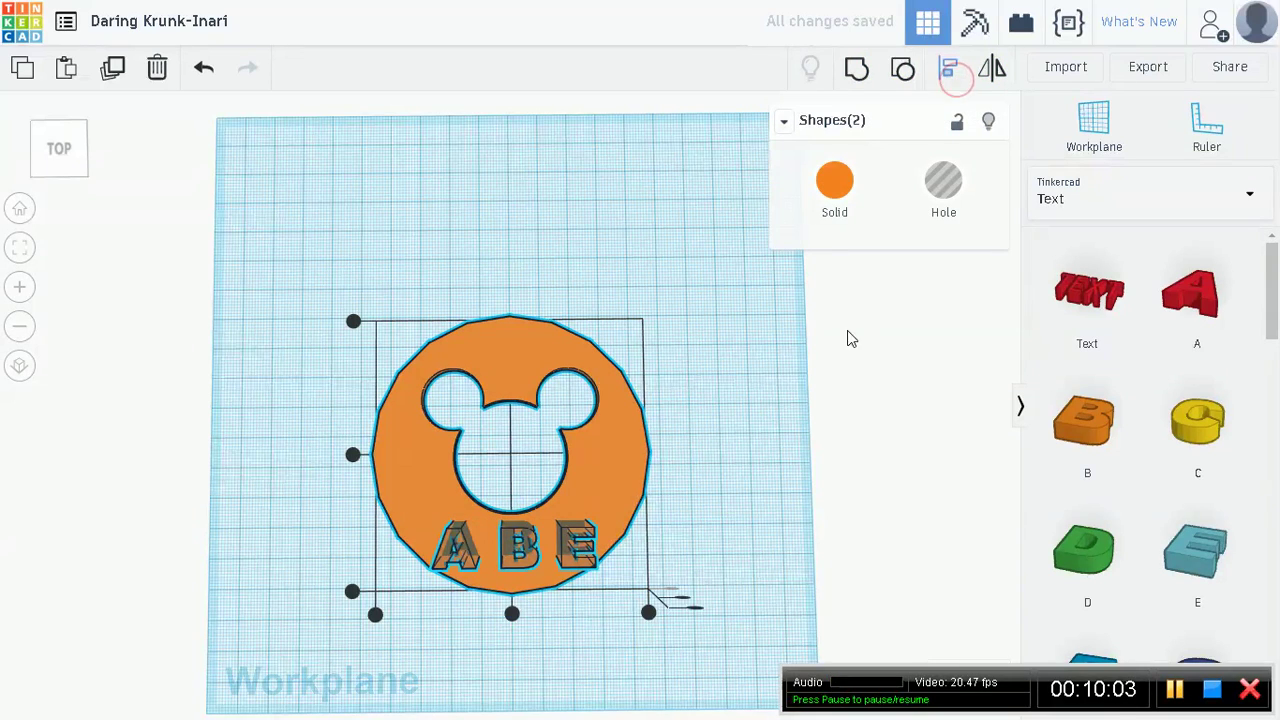
left_click(512, 614)
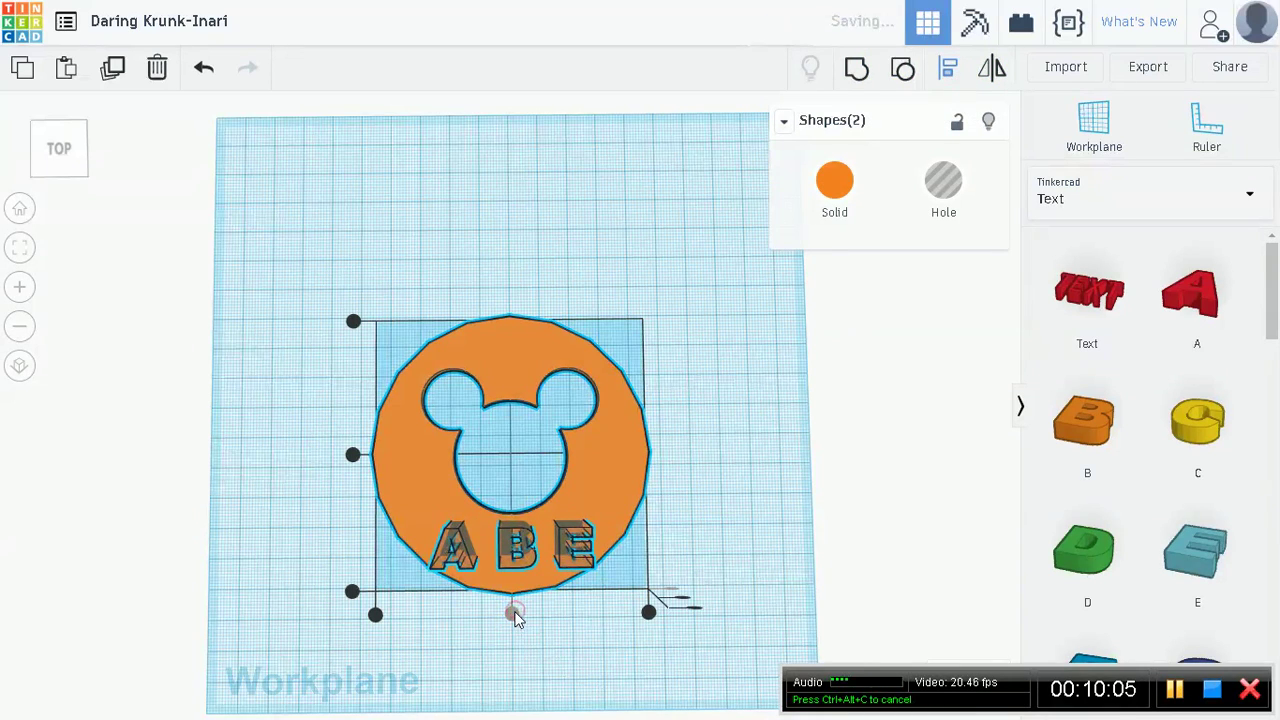
left_click(921, 356)
Group the disc with the ABE hole so the letters are cut through the disc
left_click_drag(312, 270, 682, 690)
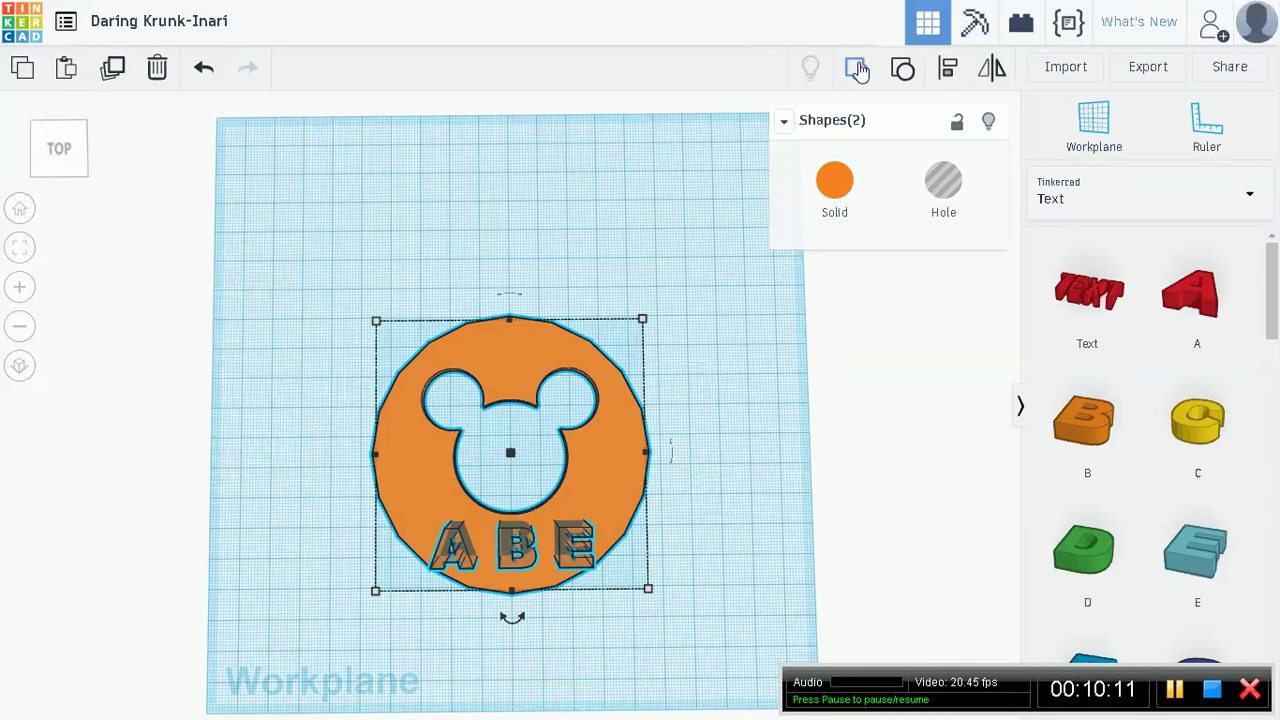
left_click(856, 67)
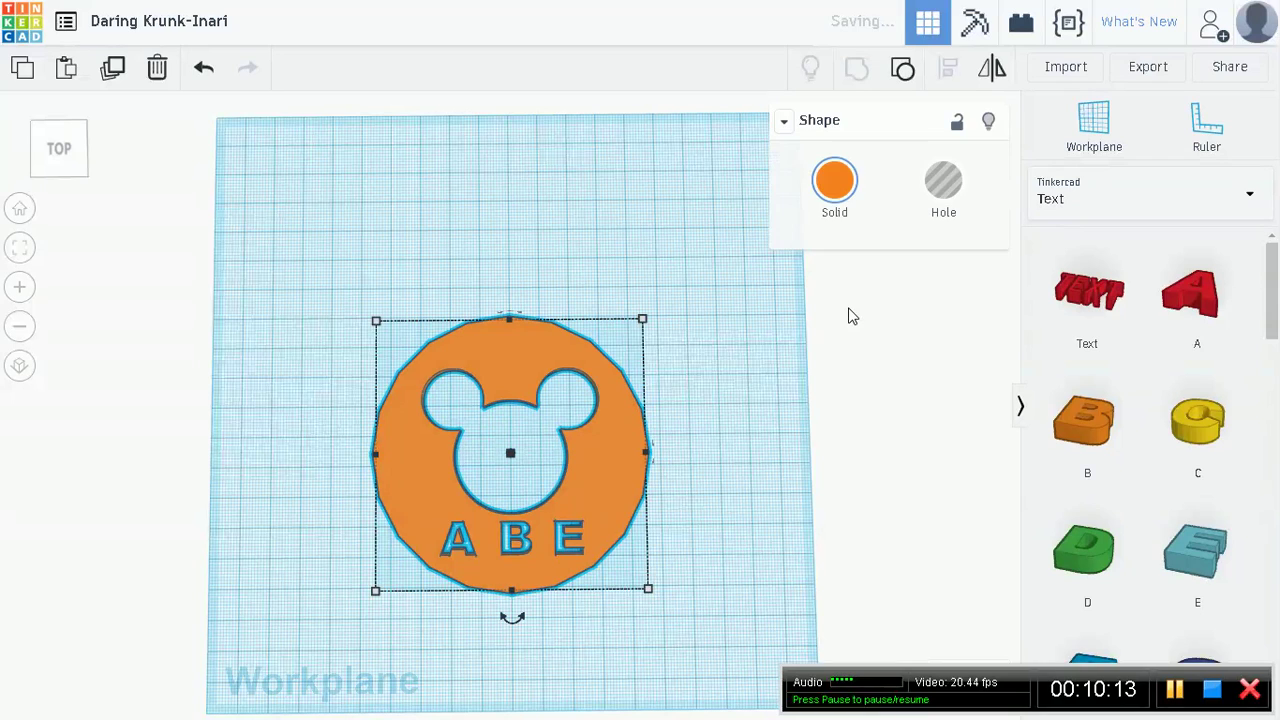
left_click(741, 491)
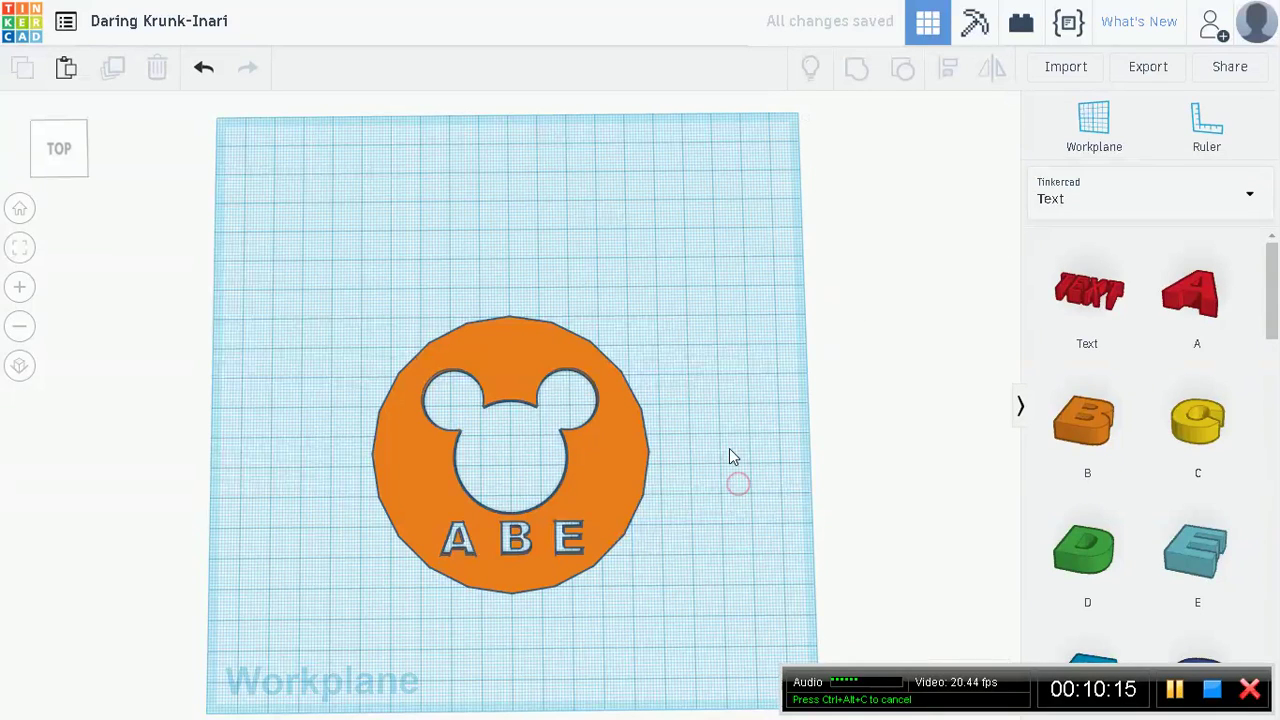
Examine the disc with its Mickey and letter cutouts from the front, from above and at an angle
right_click_drag(710, 428, 562, 358)
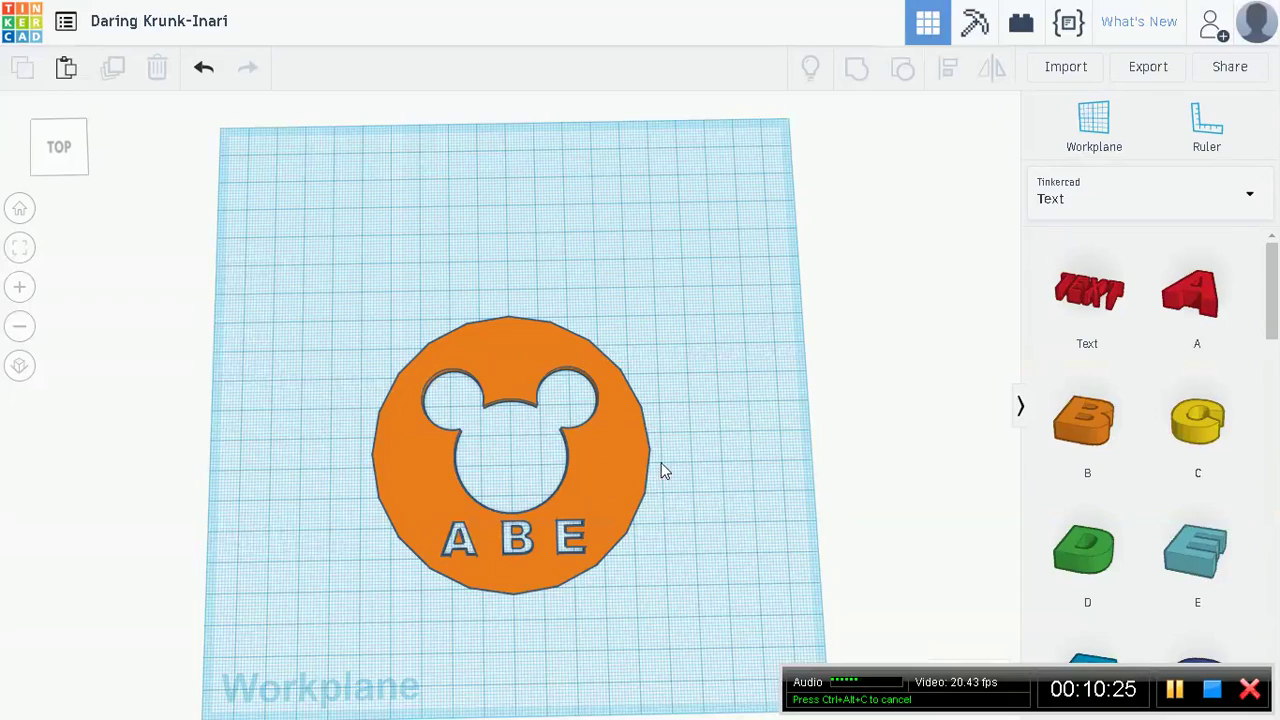
right_click_drag(664, 470, 574, 383)
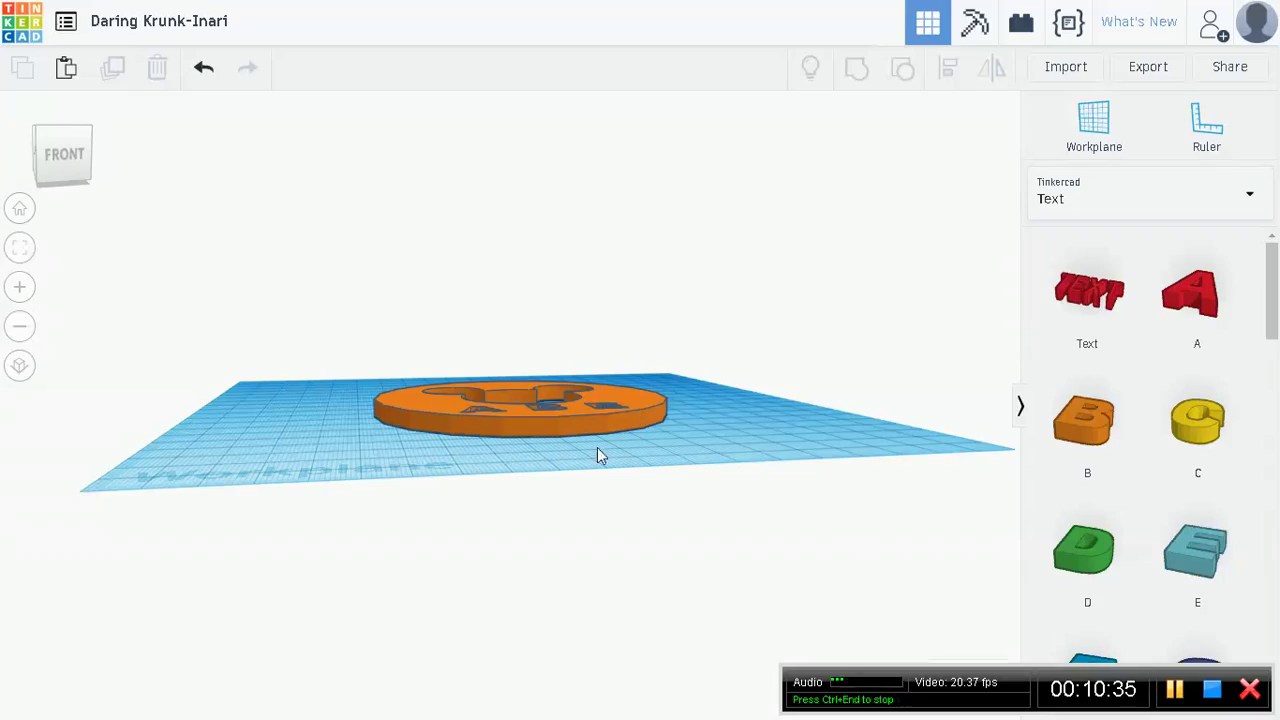
right_click_drag(642, 404, 625, 501)
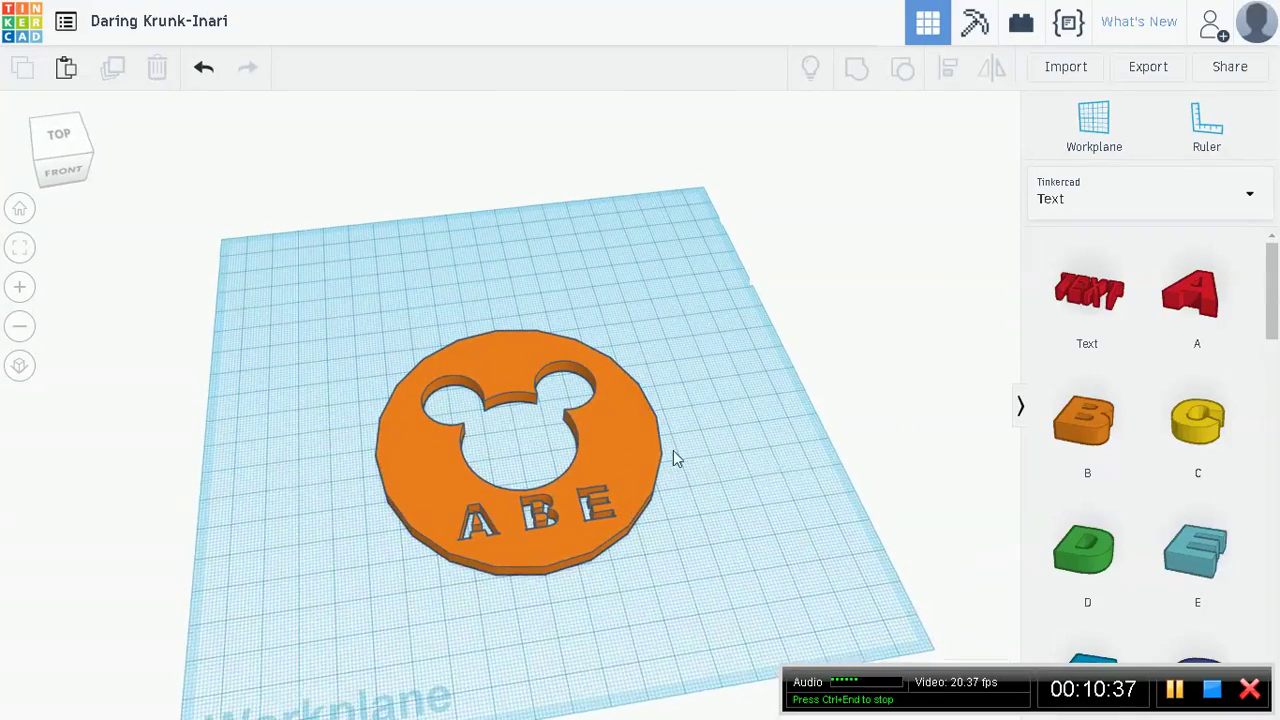
right_click_drag(673, 450, 545, 511)
right_click_drag(669, 479, 642, 492)
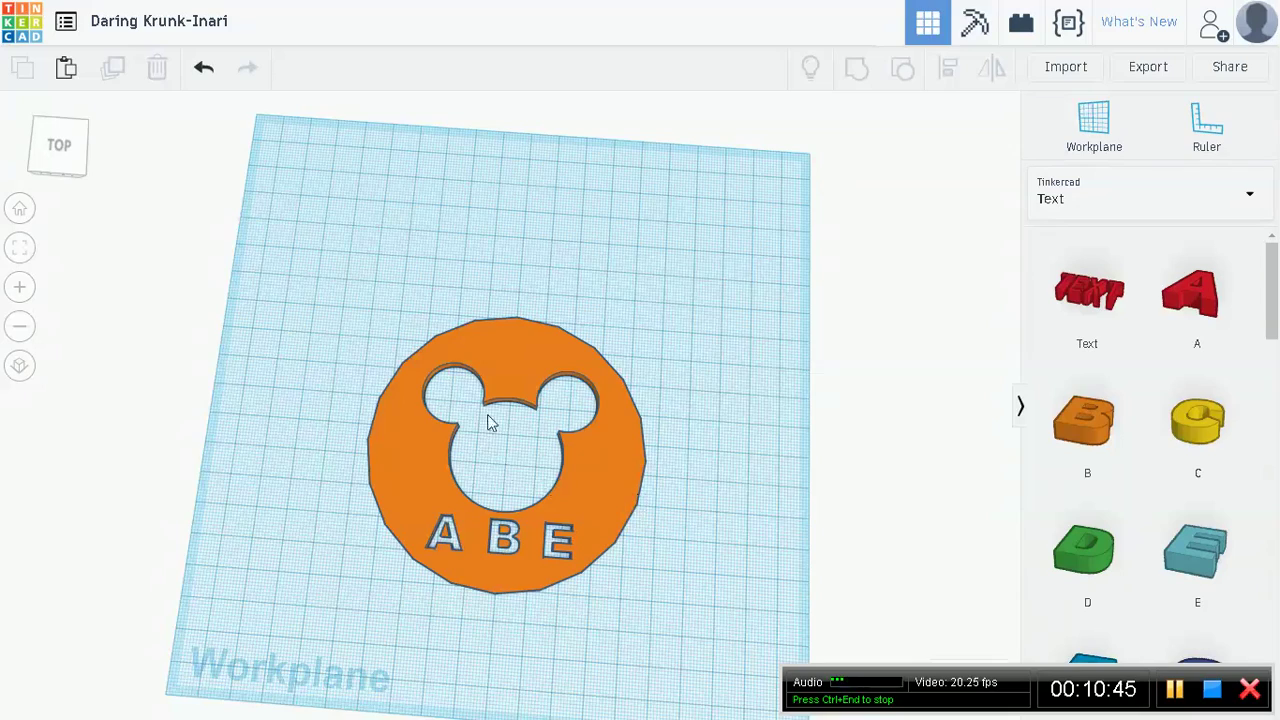
right_click_drag(489, 423, 515, 458)
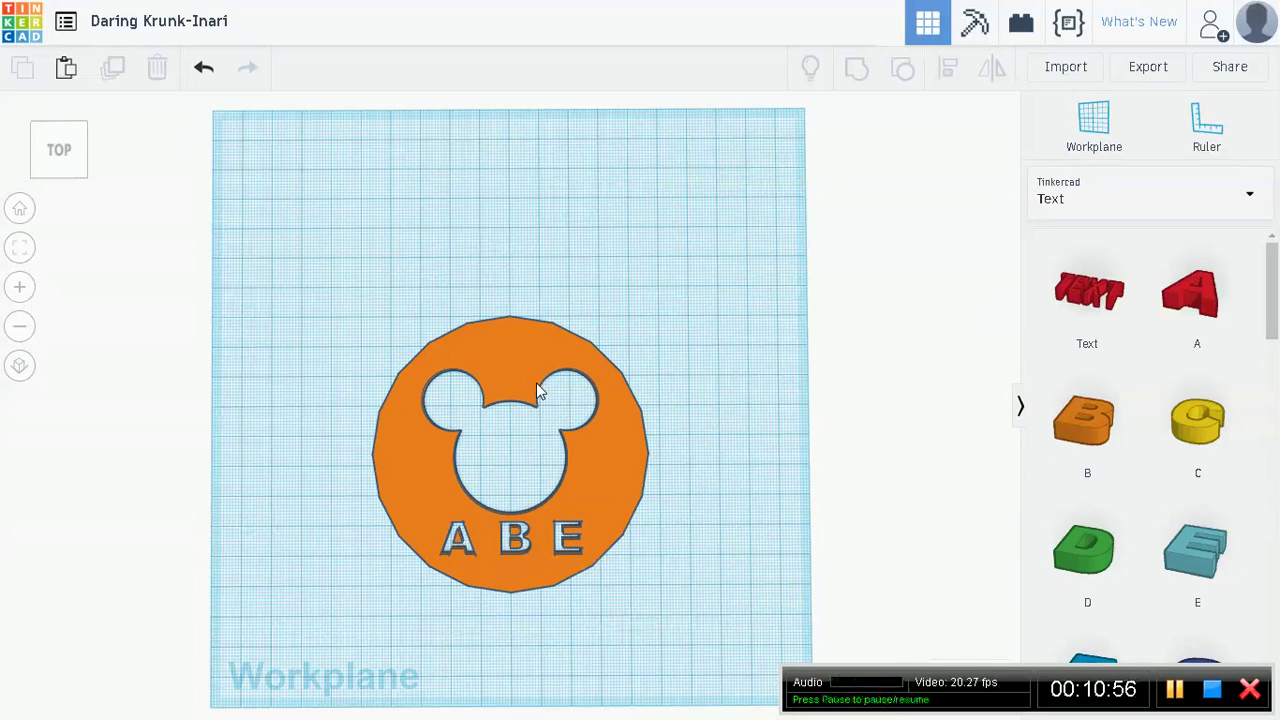
right_click_drag(741, 341, 620, 317)
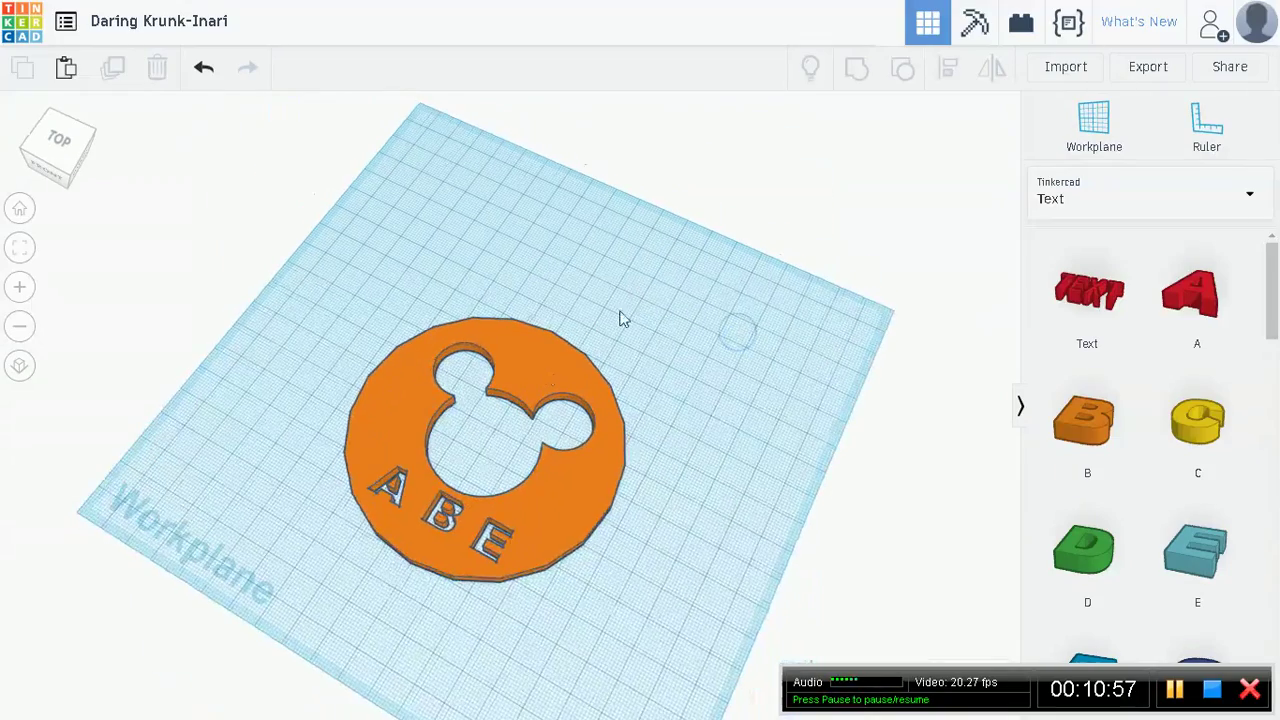
right_click_drag(733, 483, 717, 446)
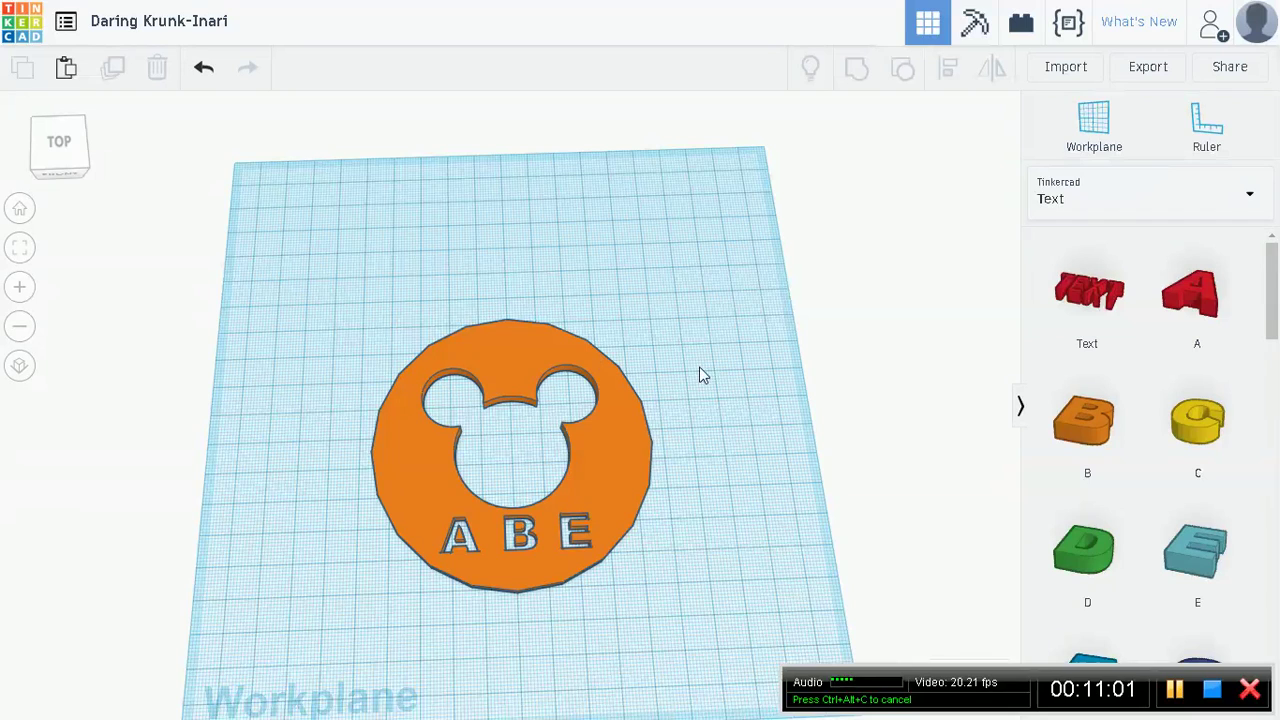
Place a Tube from the Basic Shapes collection at the disc's back edge above the Mickey cutout as a keyring loop
left_click(1106, 186)
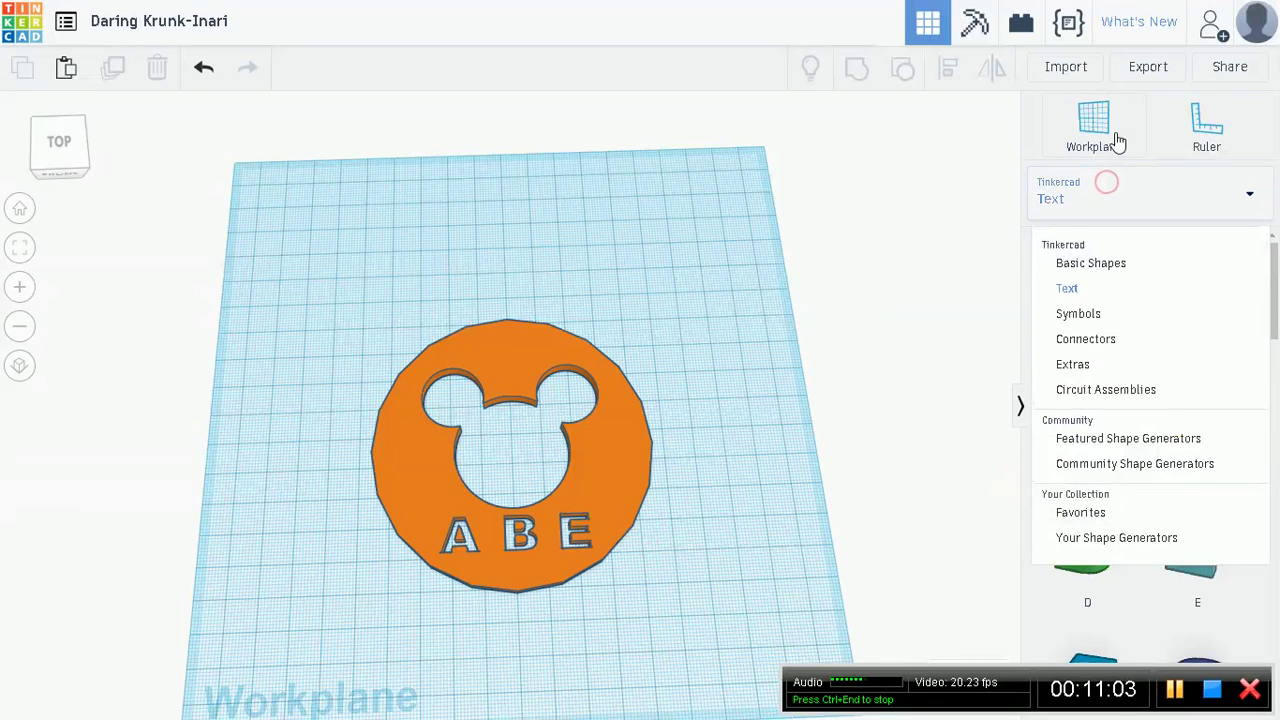
left_click(1142, 266)
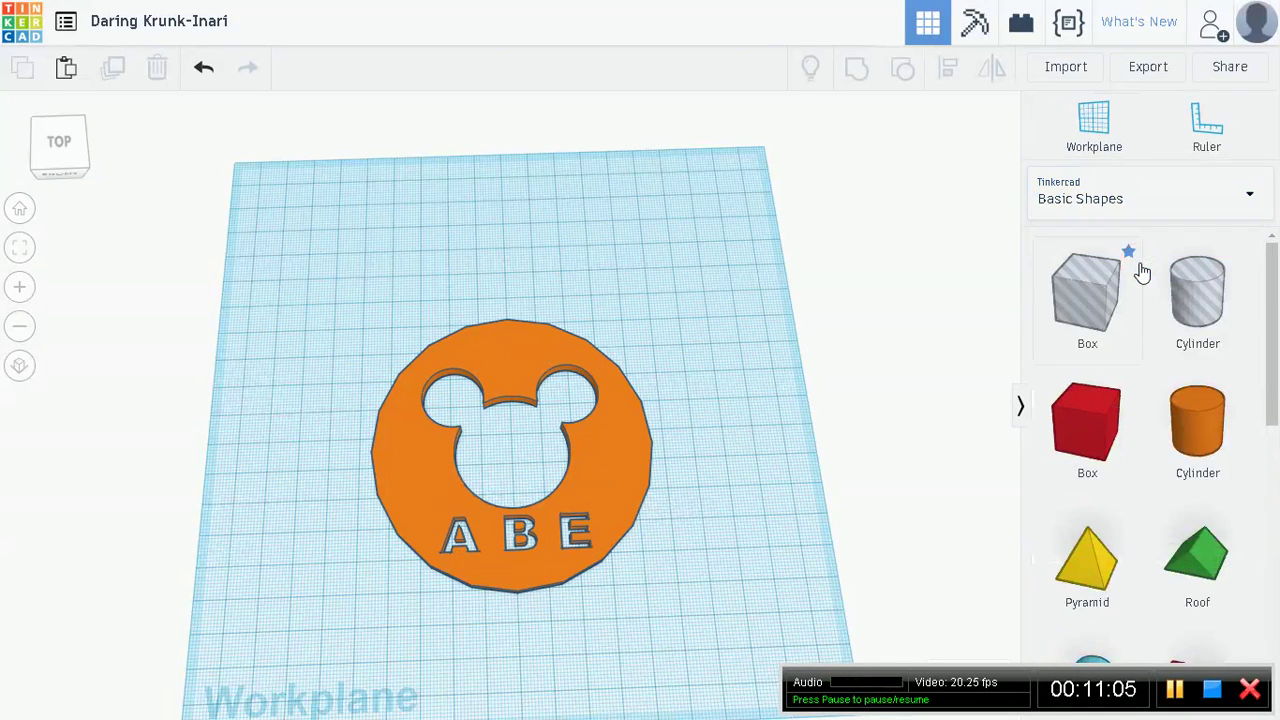
scroll(1178, 440, "down", 3)
scroll(1178, 440, "down", 4)
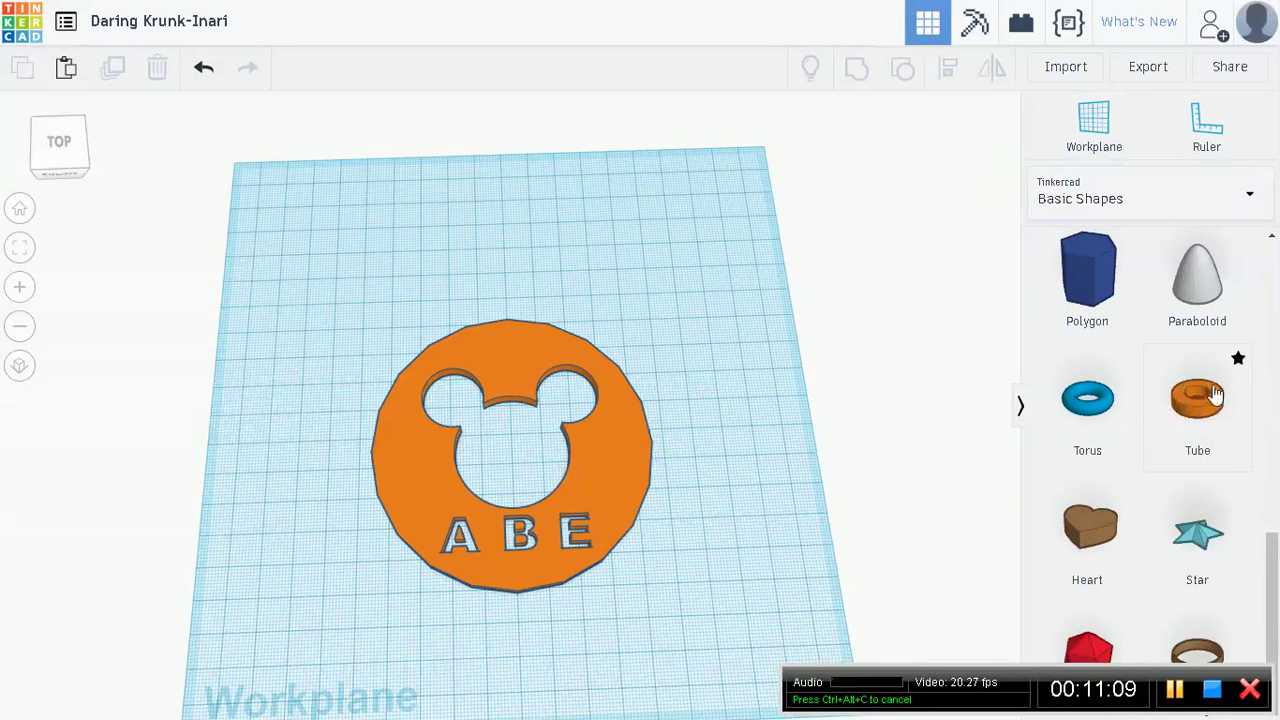
left_click(1212, 388)
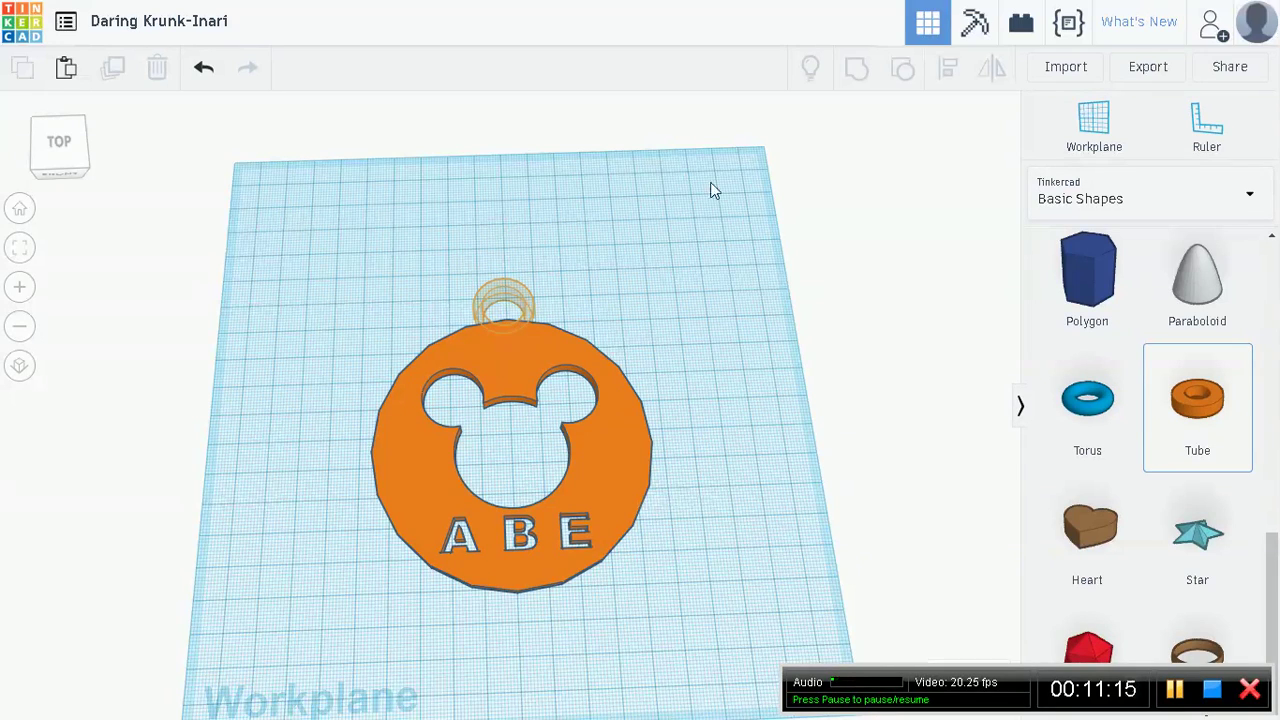
Align the tube and the disc on their side-to-side centres
left_click_drag(288, 248, 701, 634)
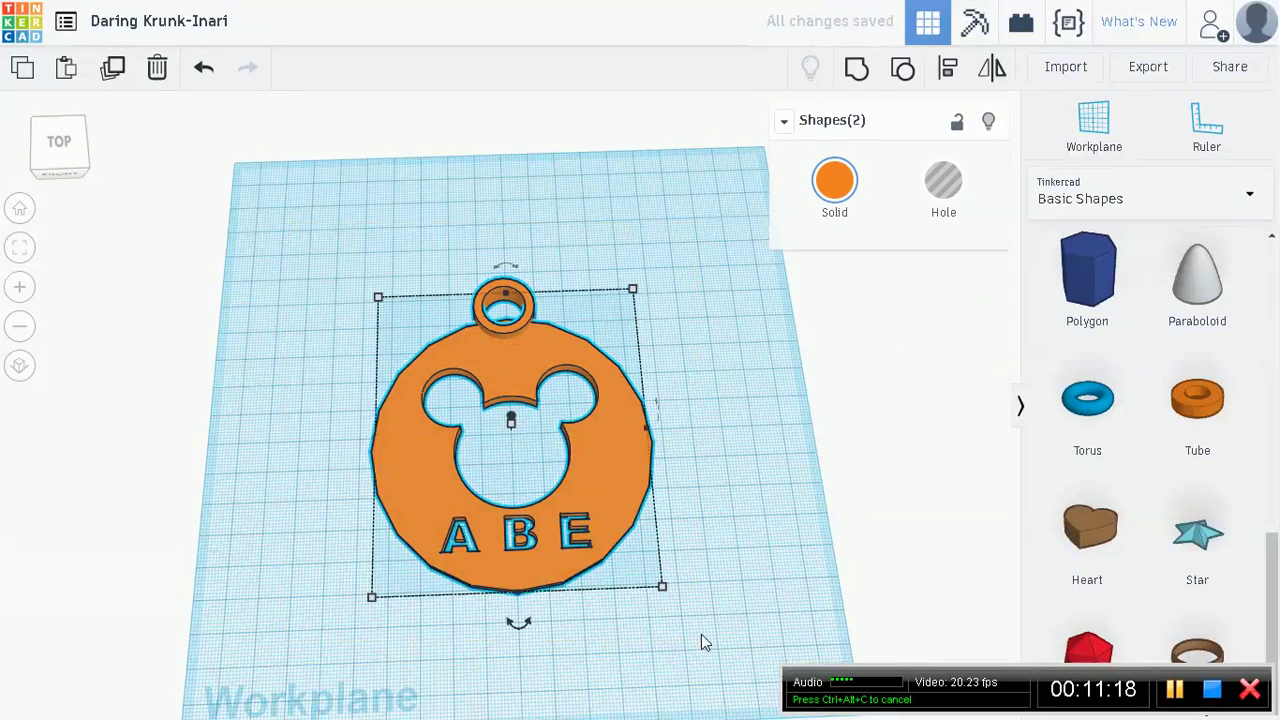
left_click(950, 72)
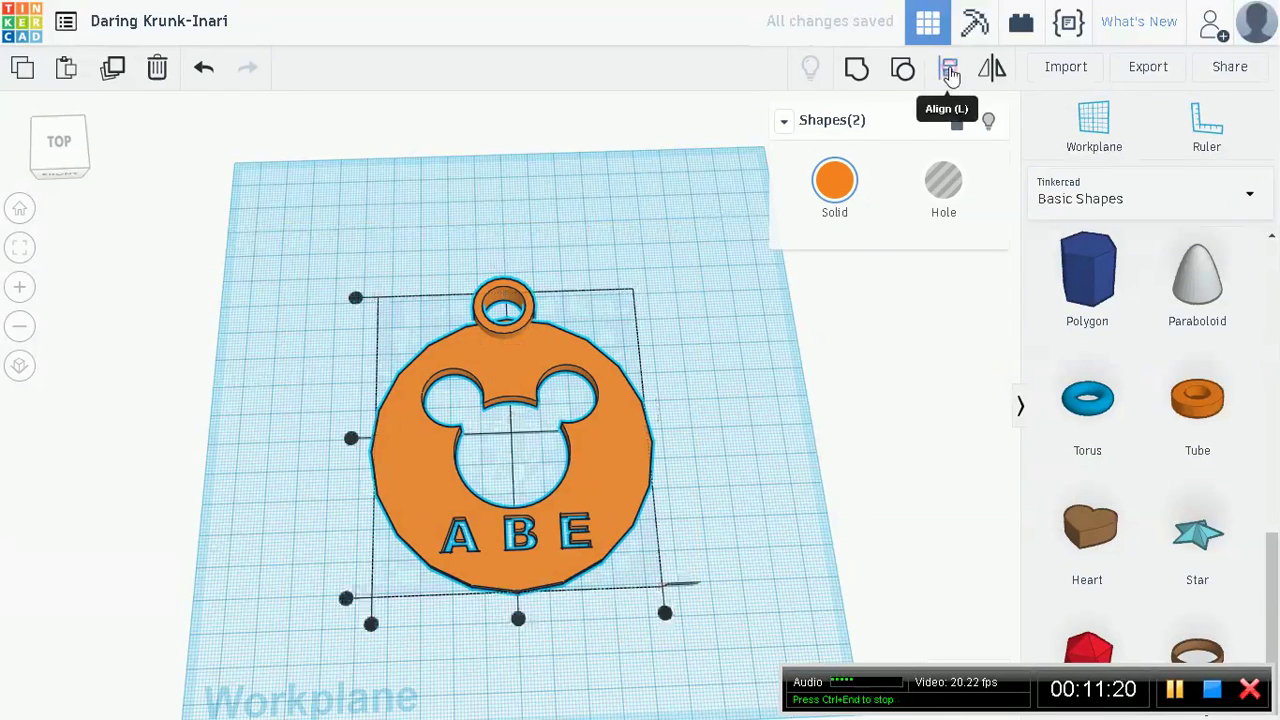
left_click(518, 620)
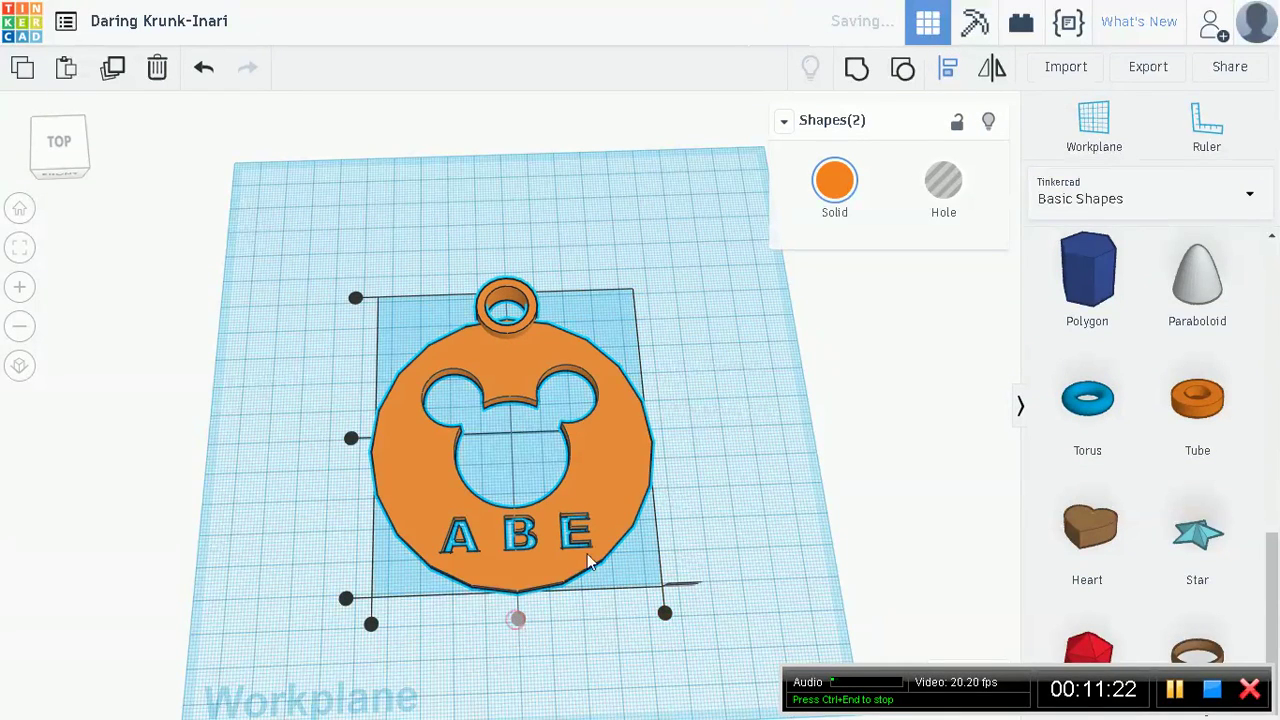
left_click(727, 253)
Lower the tube's height to about 4 mm, close to the thickness of the disc
mouse_move(704, 243)
right_mouse_down()
mouse_move(666, 371)
mouse_move(680, 360)
mouse_move(699, 228)
right_mouse_up()
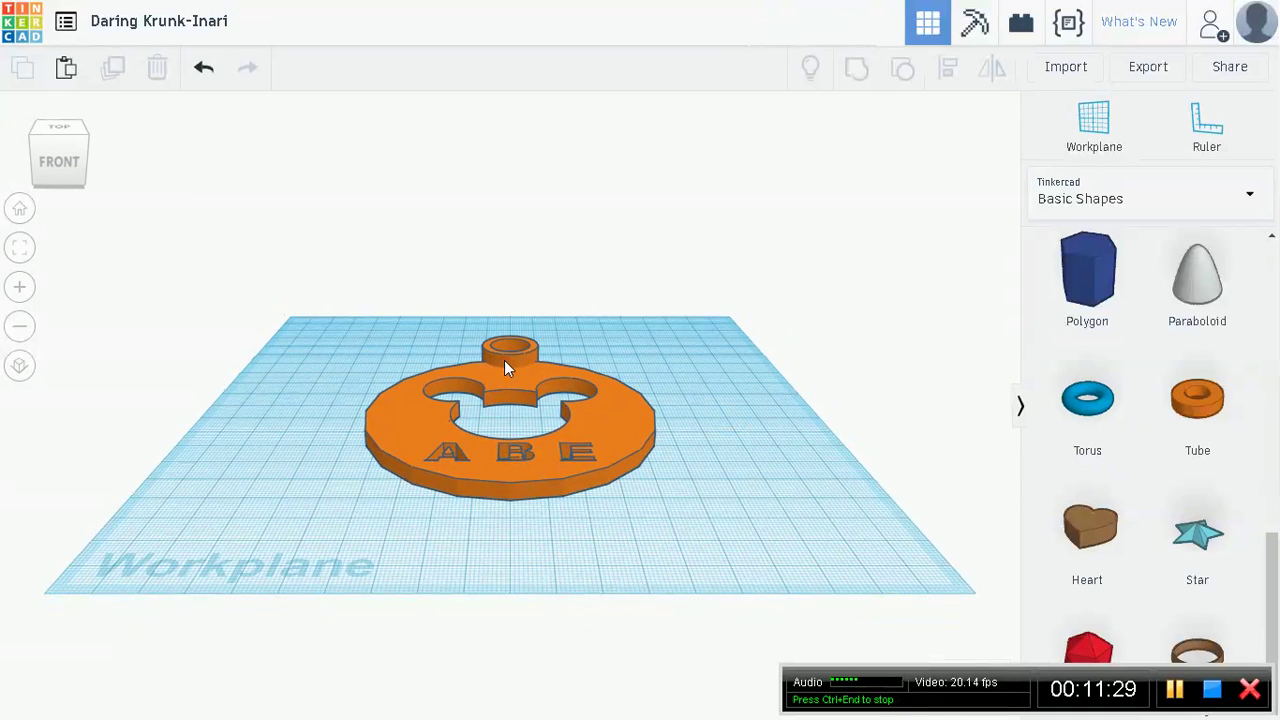
left_click(504, 368)
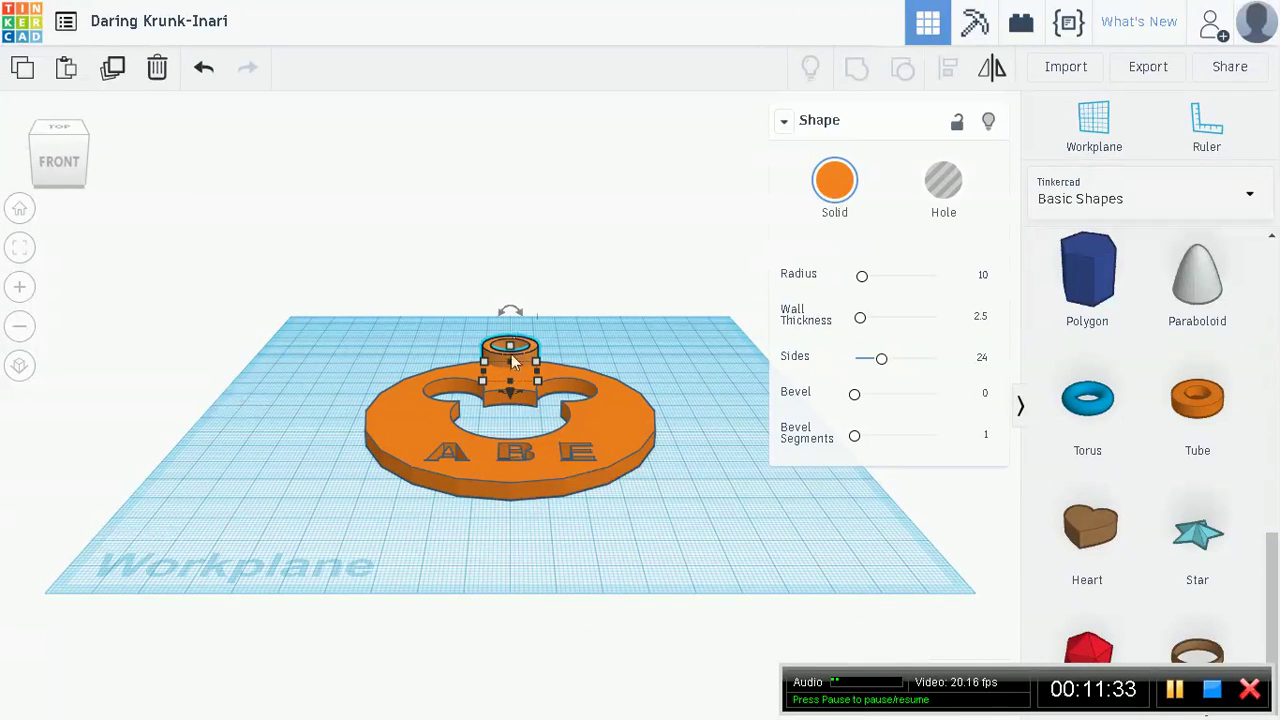
left_click_drag(511, 355, 511, 366)
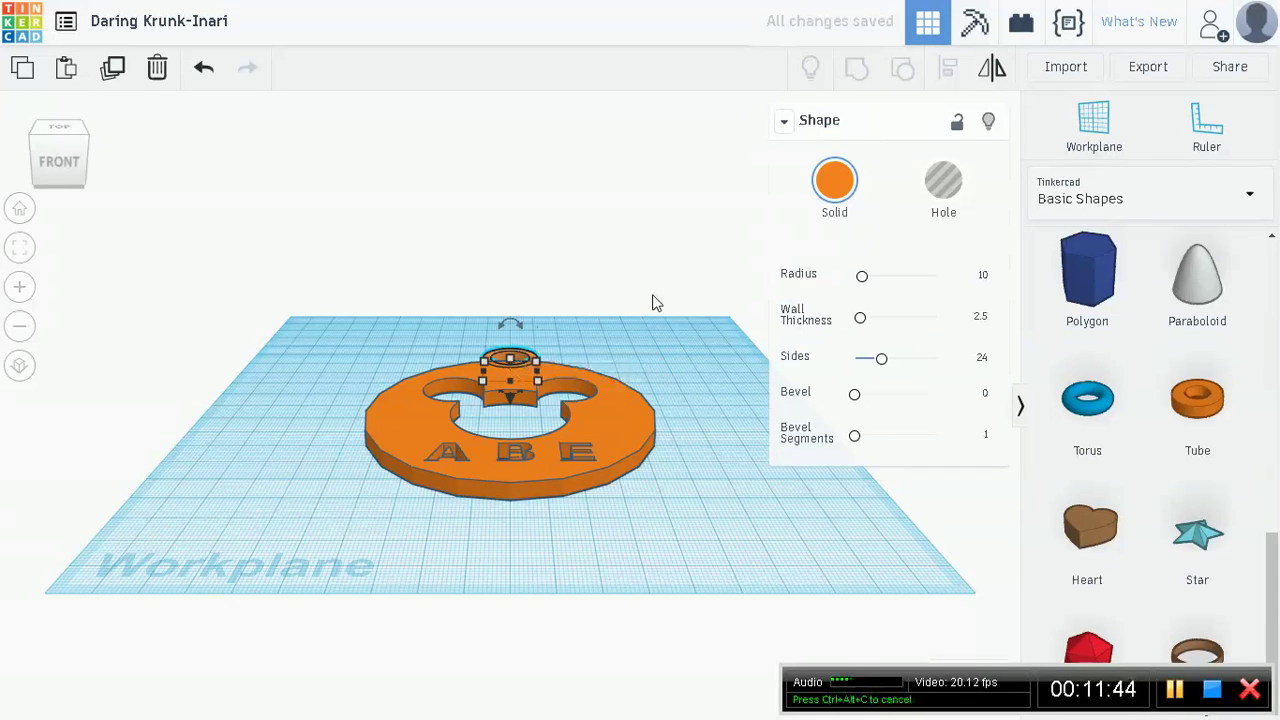
right_click_drag(652, 303, 618, 330)
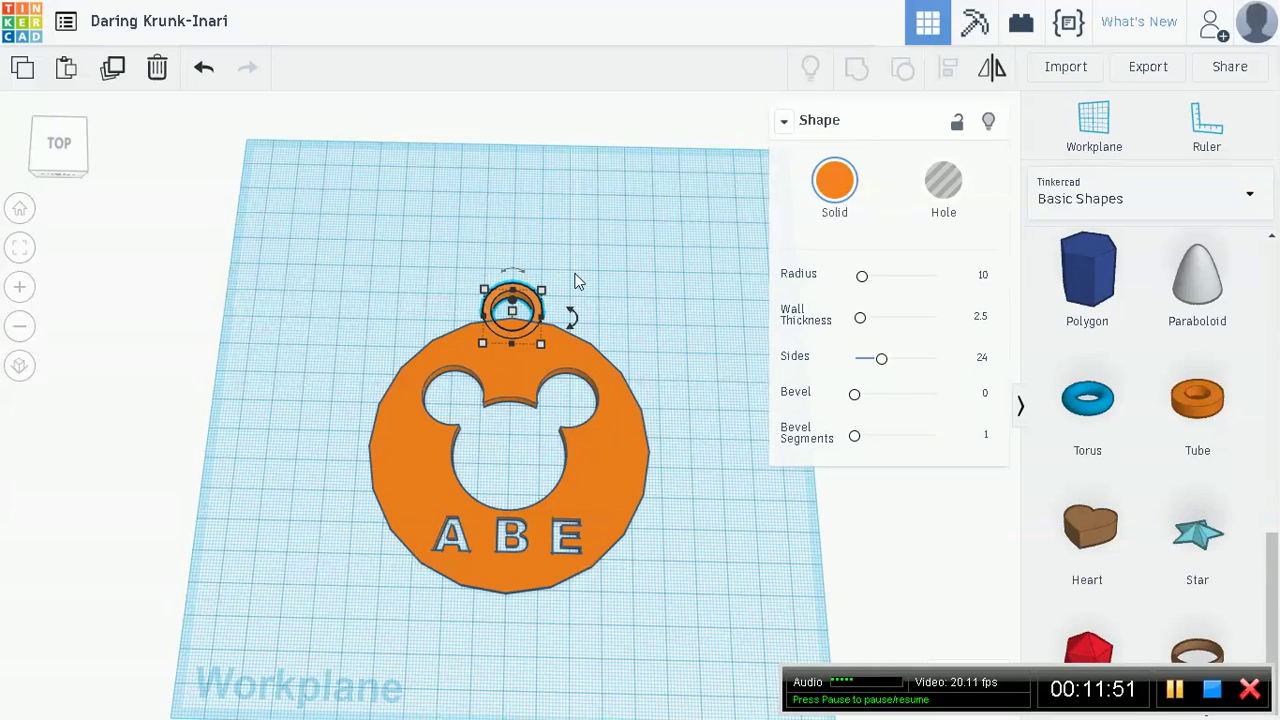
left_click(648, 292)
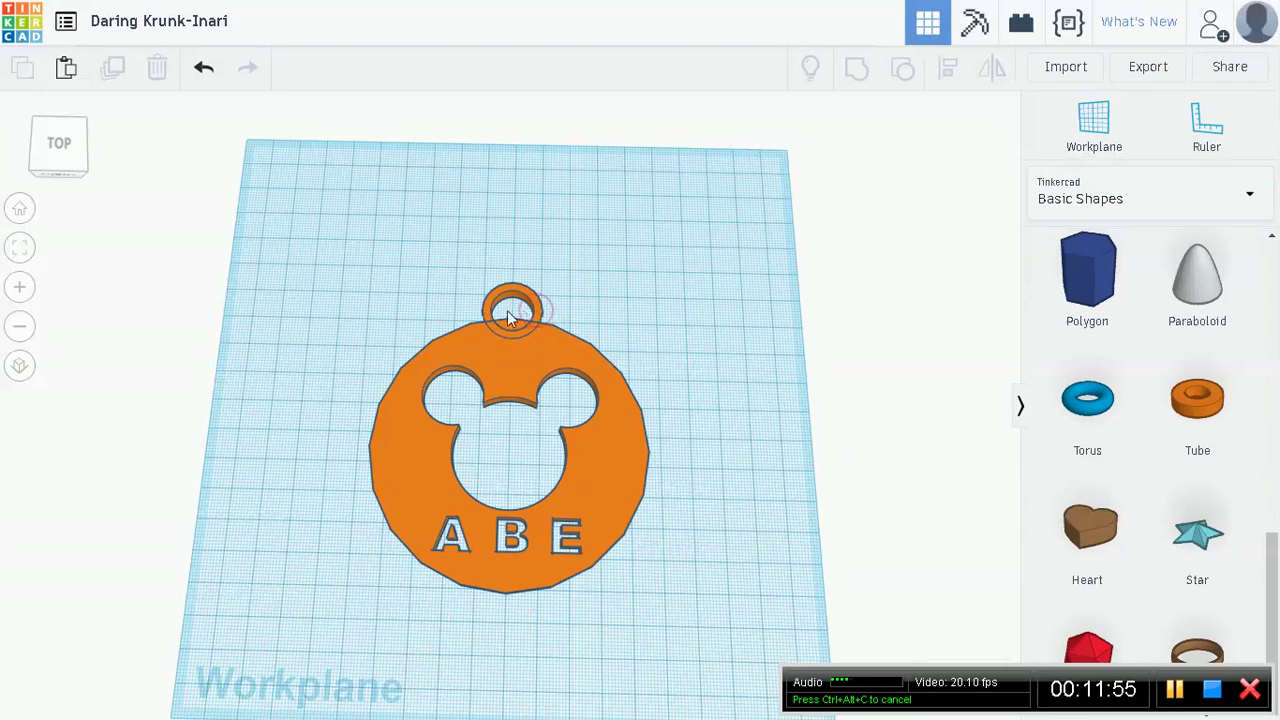
Set the tube's wall thickness to 5
left_click(536, 310)
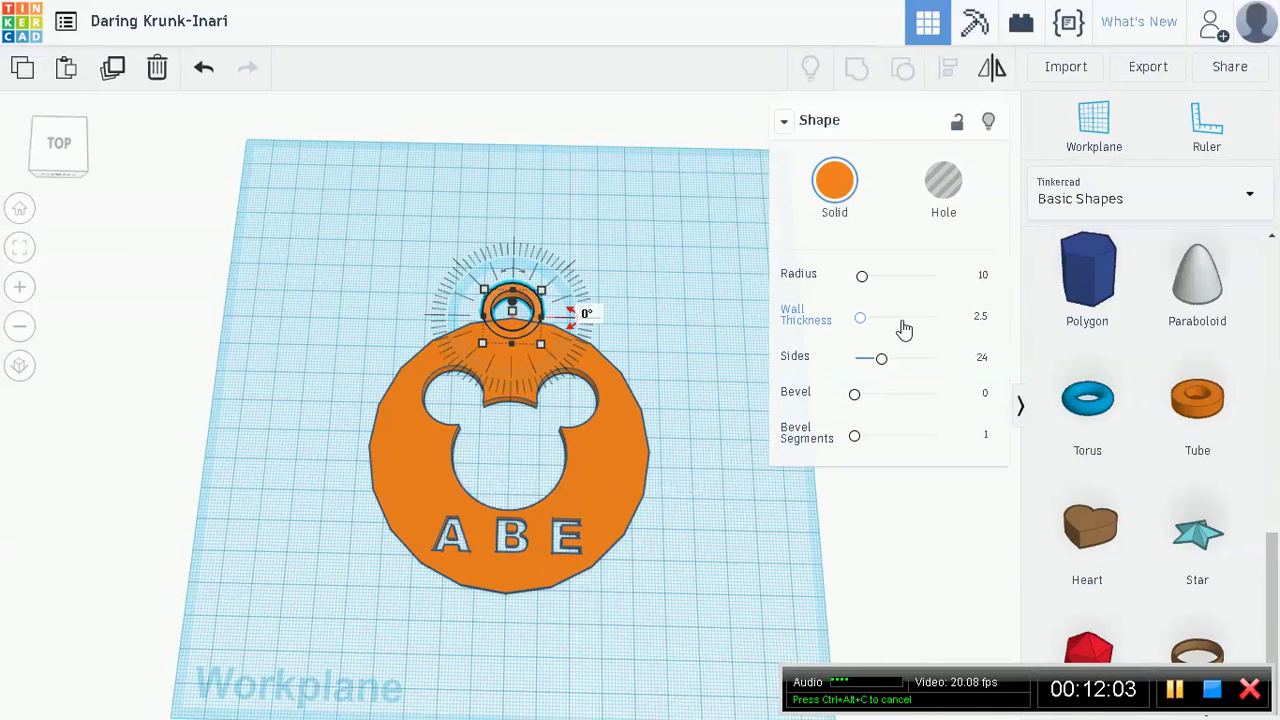
left_click(983, 318)
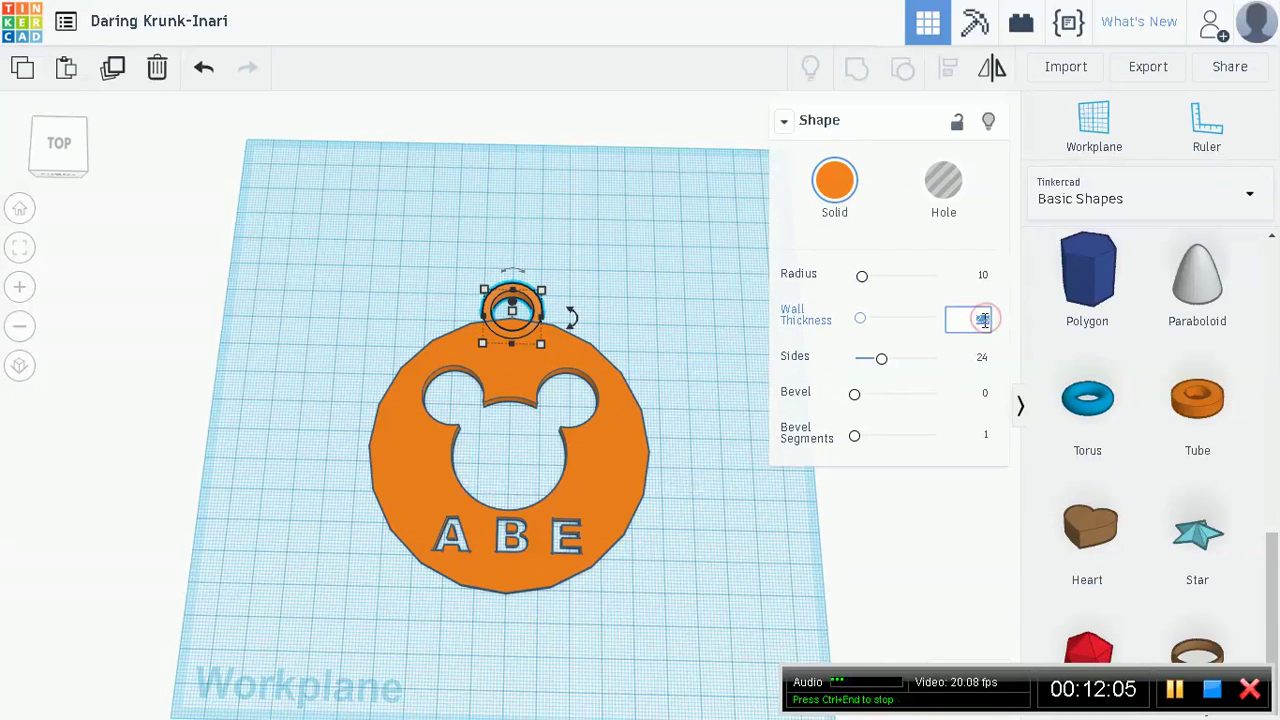
type("5")
key("Return")
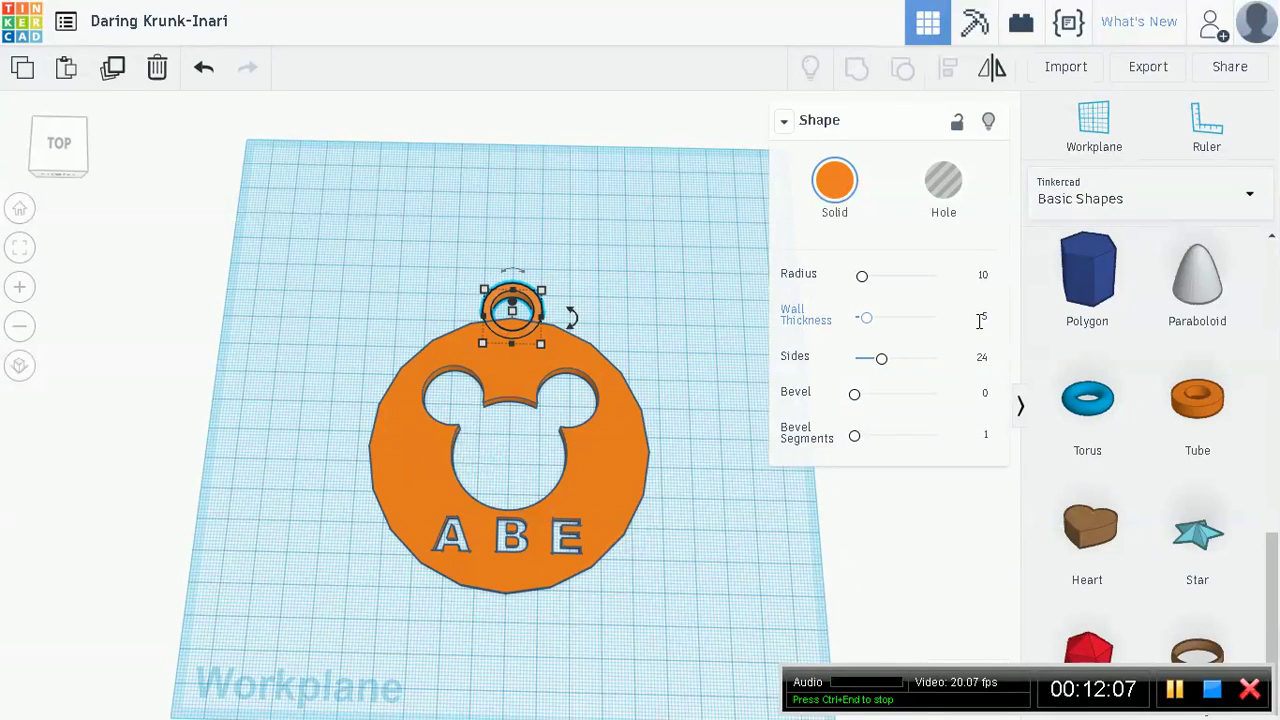
left_click(655, 300)
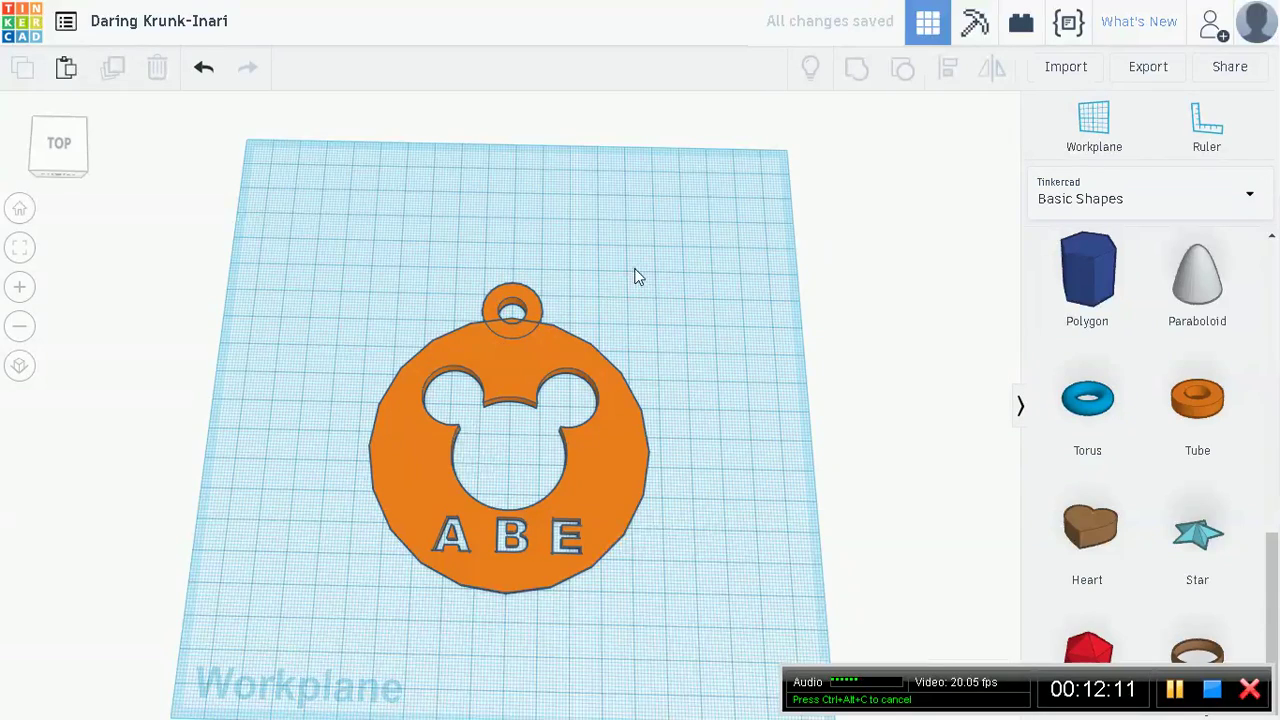
Nudge the tube two steps outward from the disc and shrink it to 16 by 16 mm
right_click_drag(637, 277, 637, 298)
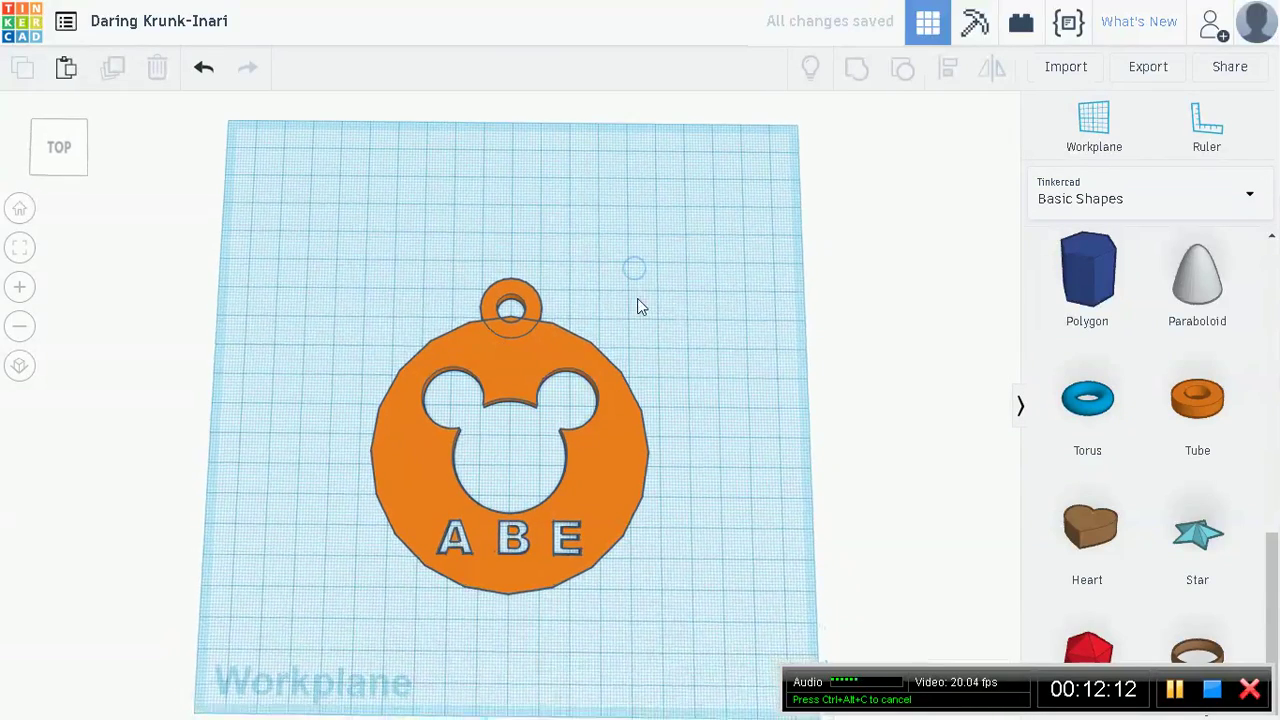
left_click(536, 312)
key("Up")
key("Up")
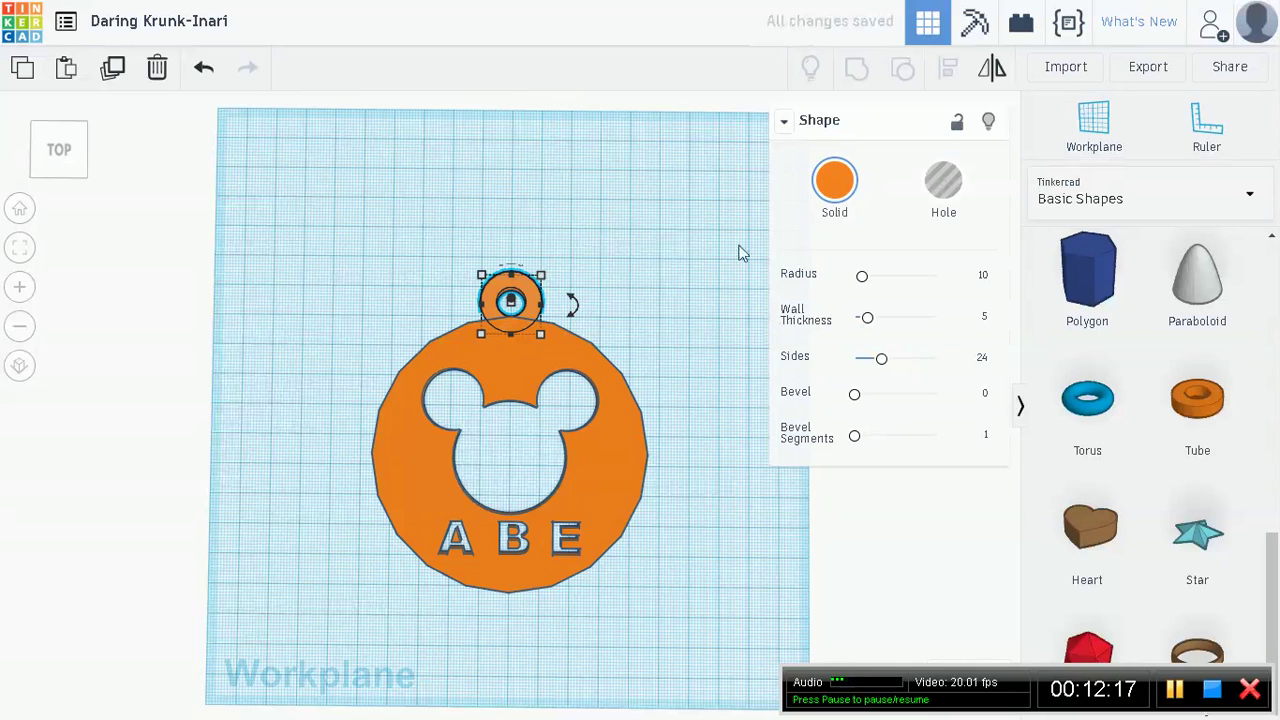
left_click(541, 276)
left_click_drag(541, 278, 528, 288)
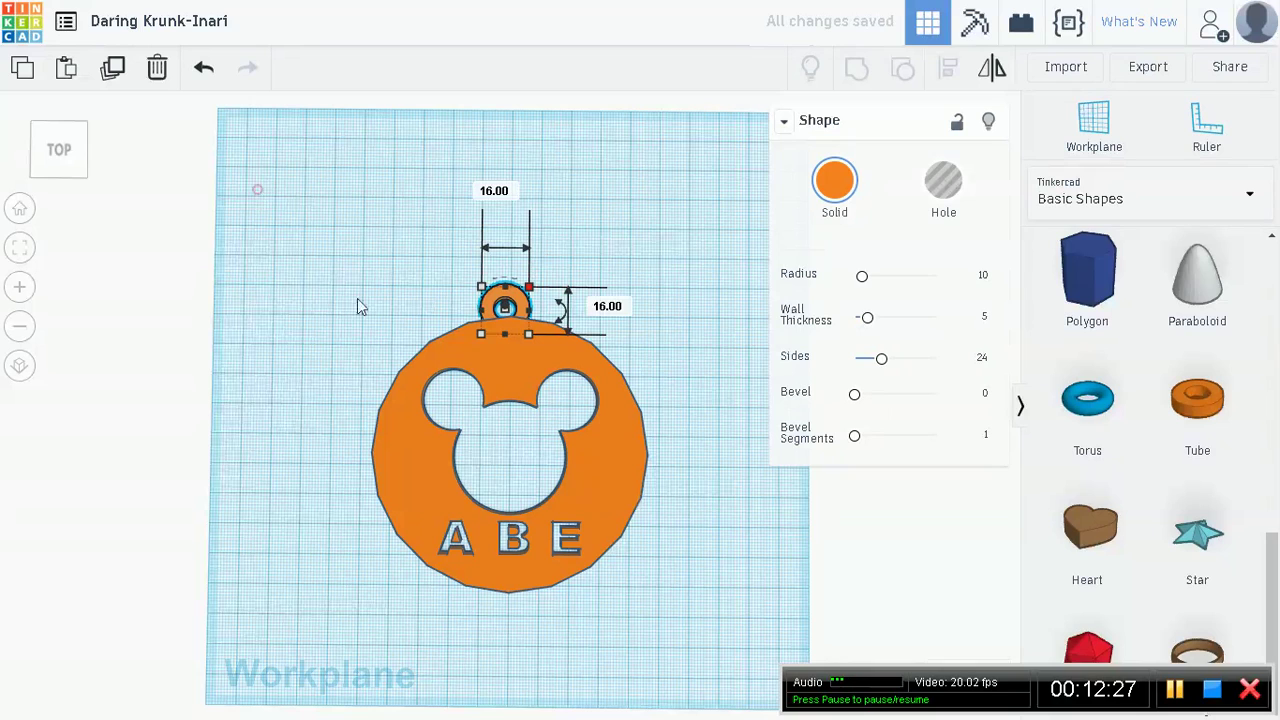
Centre the resized loop on the disc again from side to side
left_click_drag(357, 305, 703, 517)
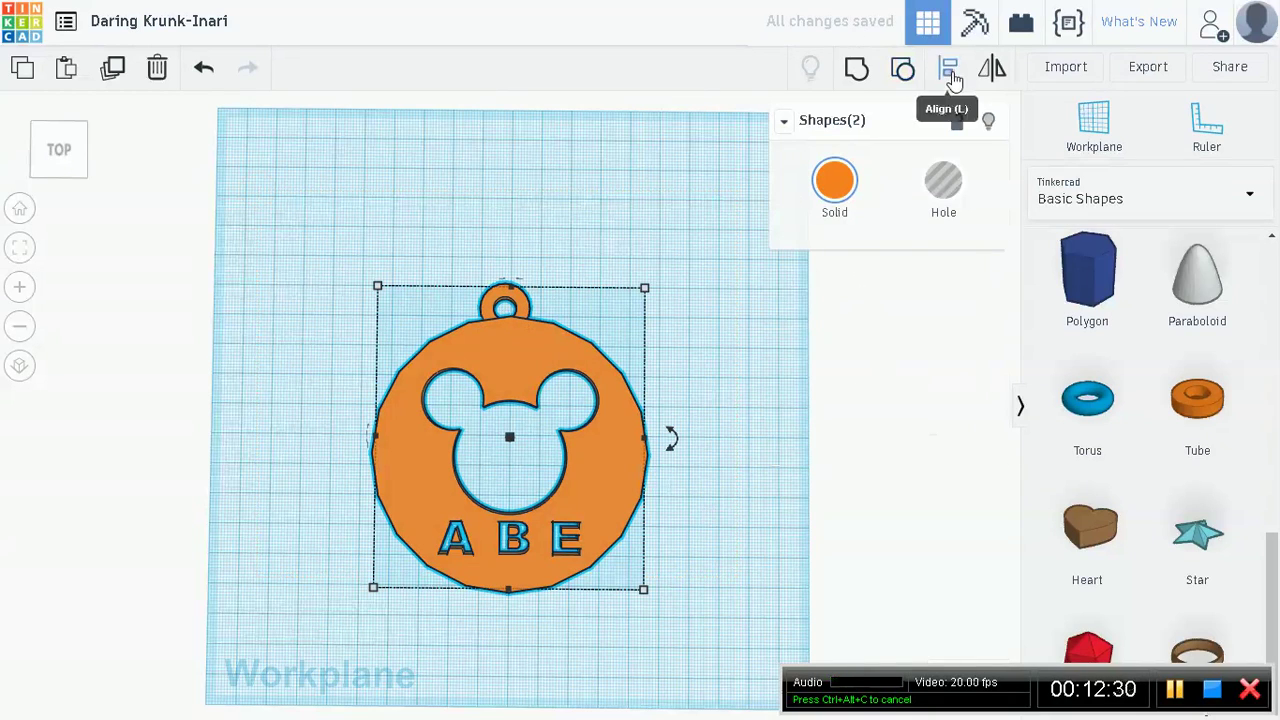
left_click(950, 72)
left_click(509, 612)
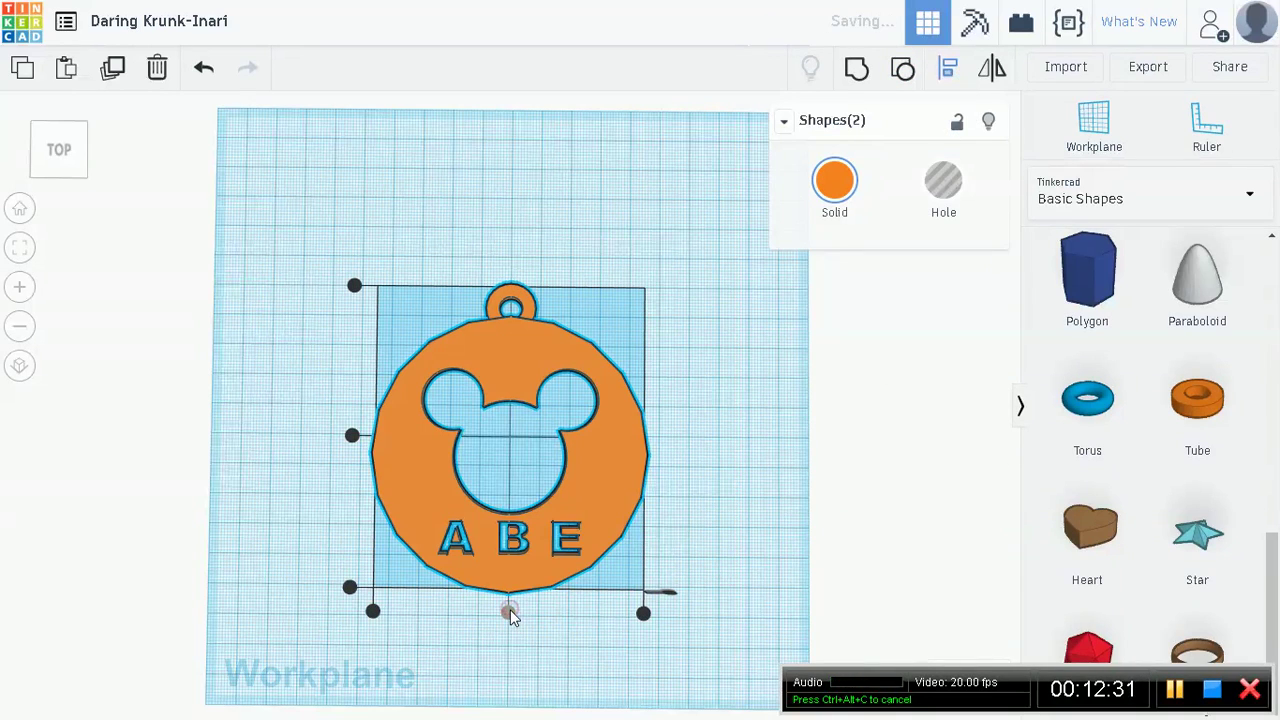
left_click(795, 322)
left_click(797, 320)
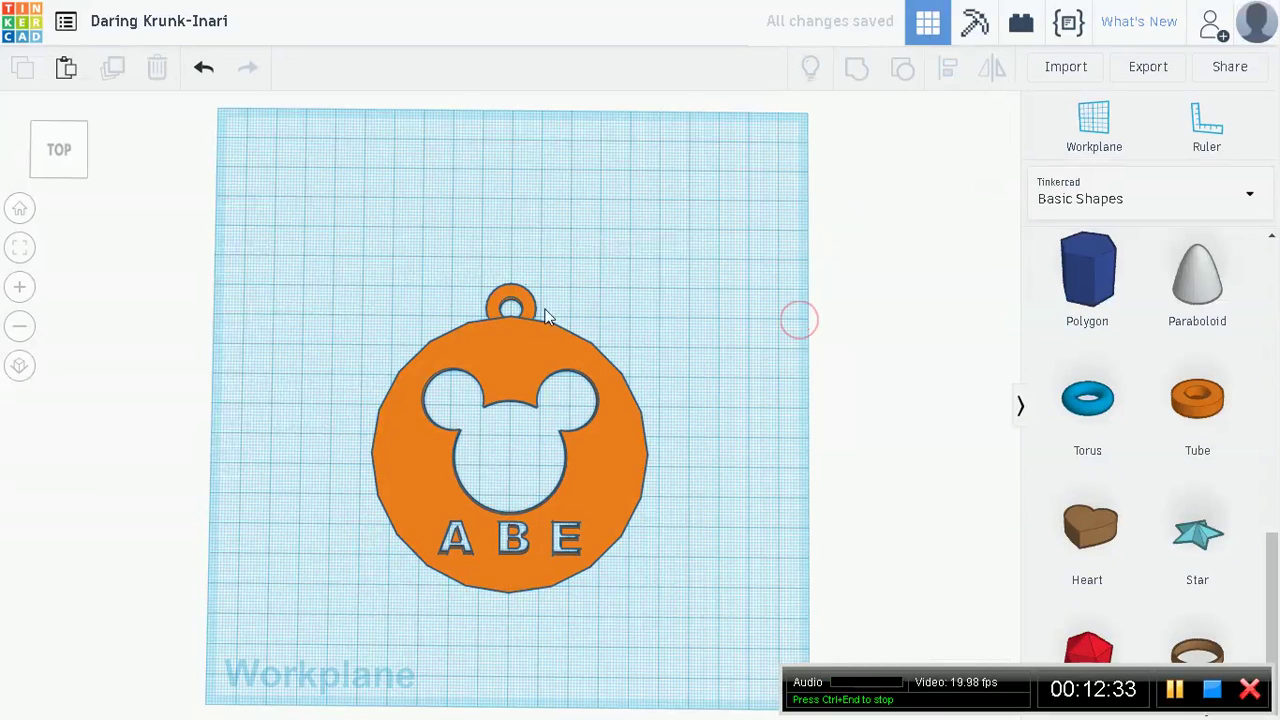
Nudge the loop one step farther outward so it still overlaps the disc's edge but its hole stays clear
left_click(510, 302)
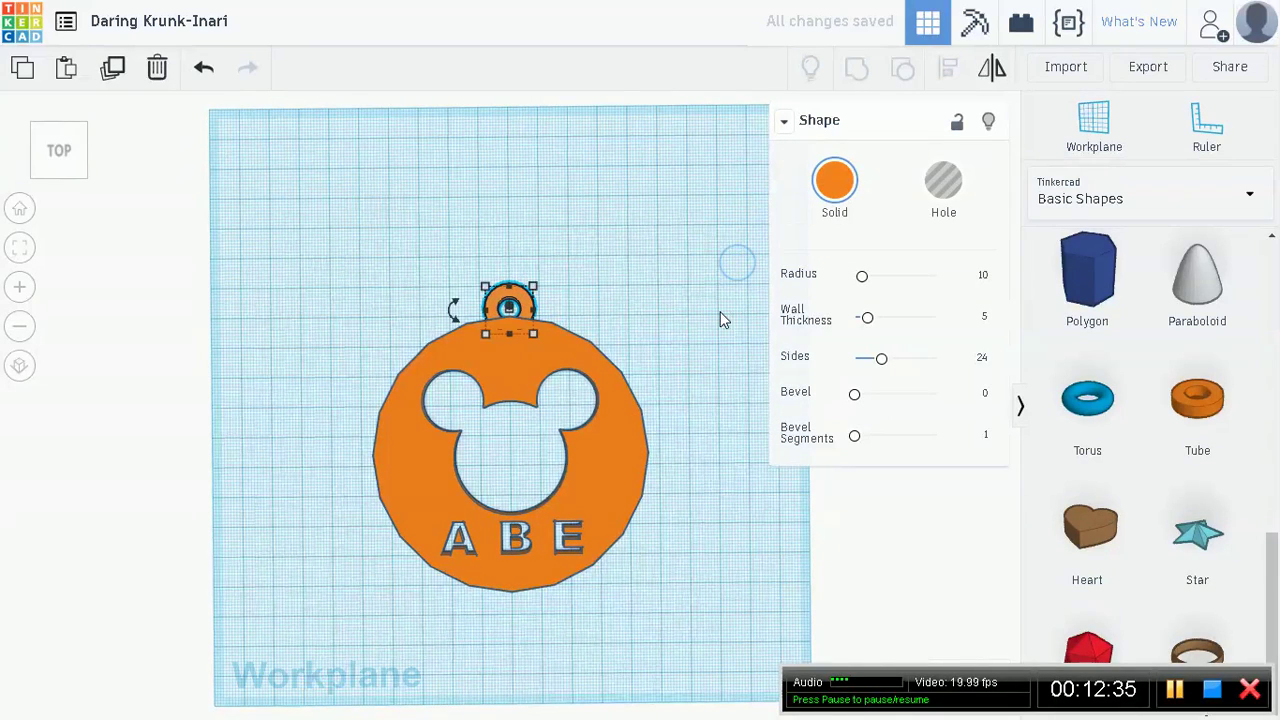
key("Up")
key("Up")
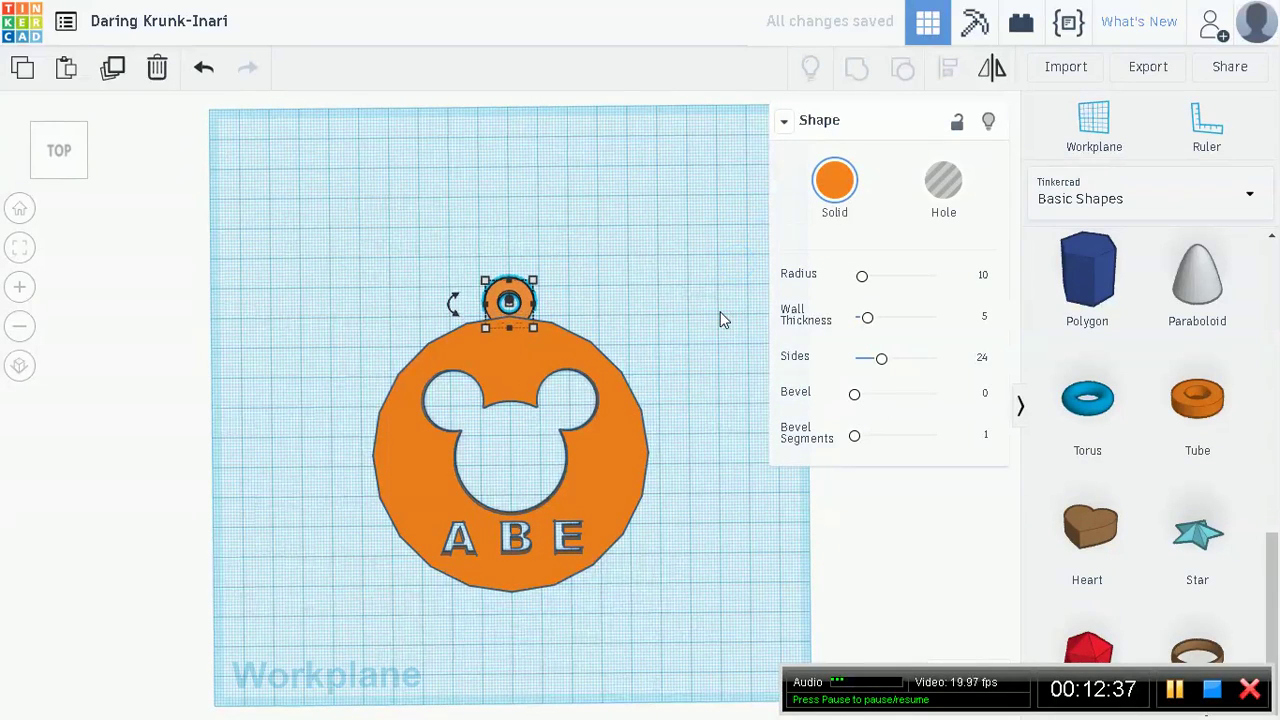
key("Down")
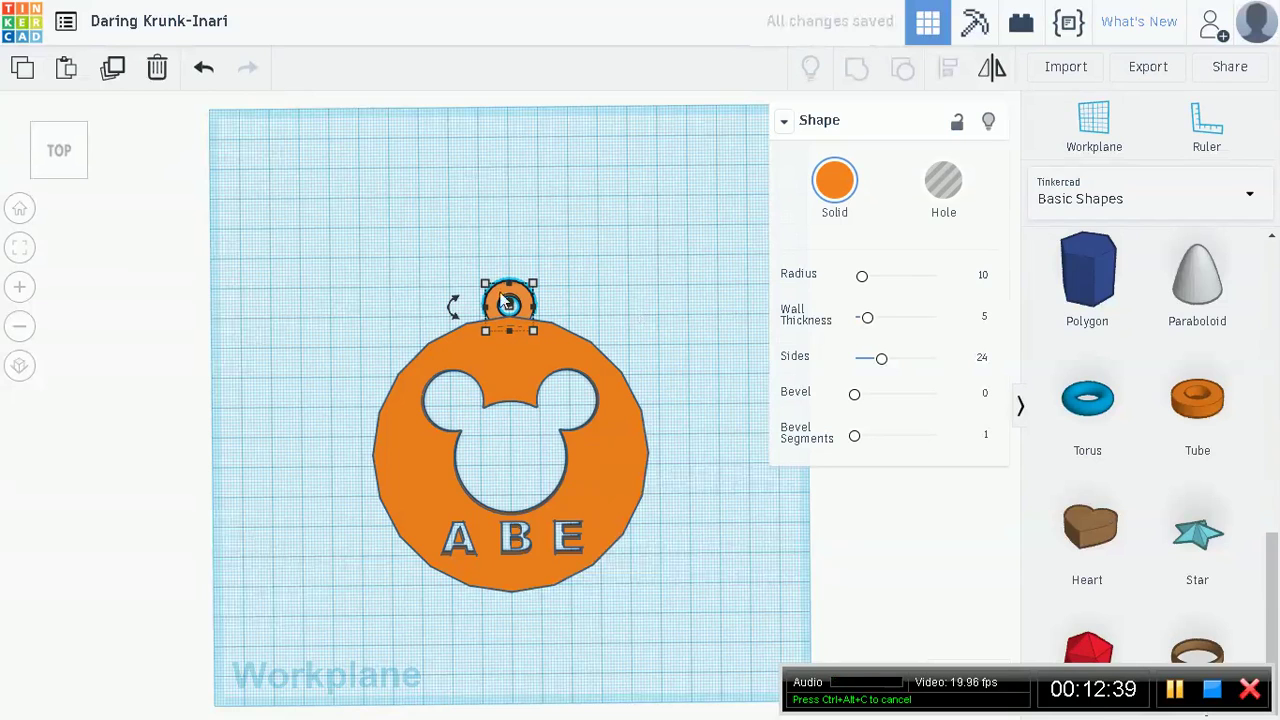
left_click(391, 277)
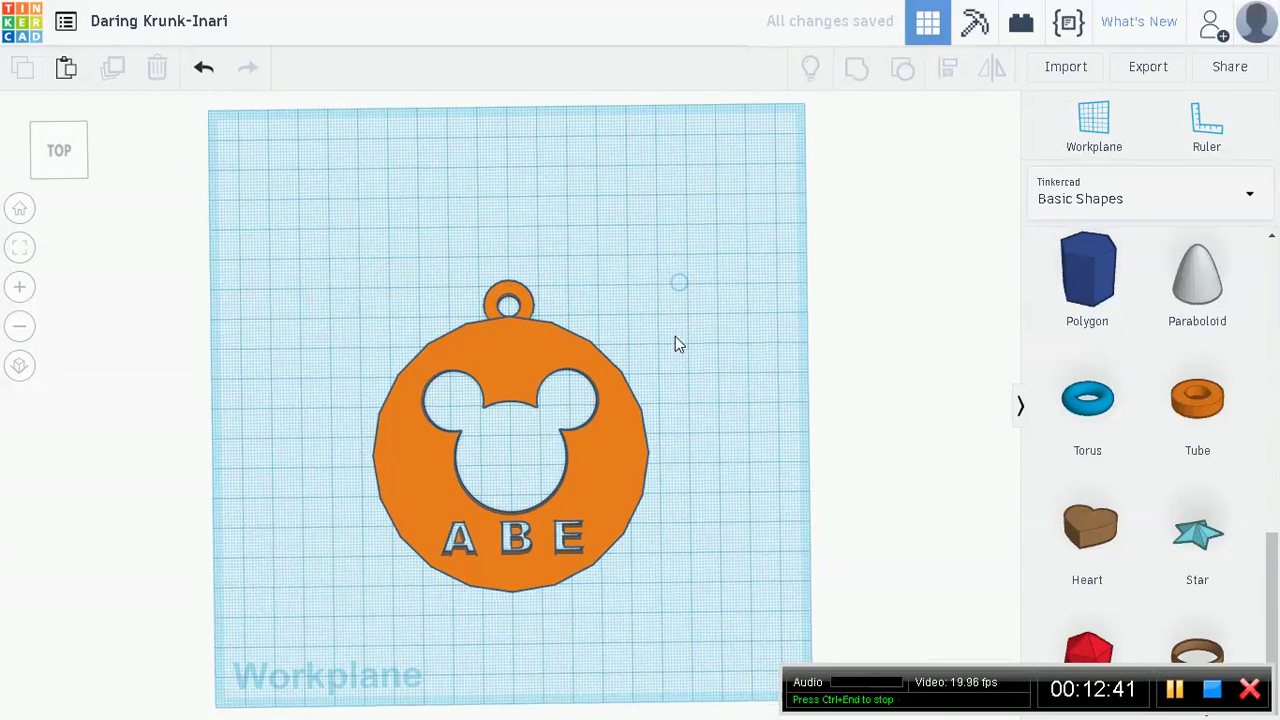
left_click_drag(286, 186, 729, 663)
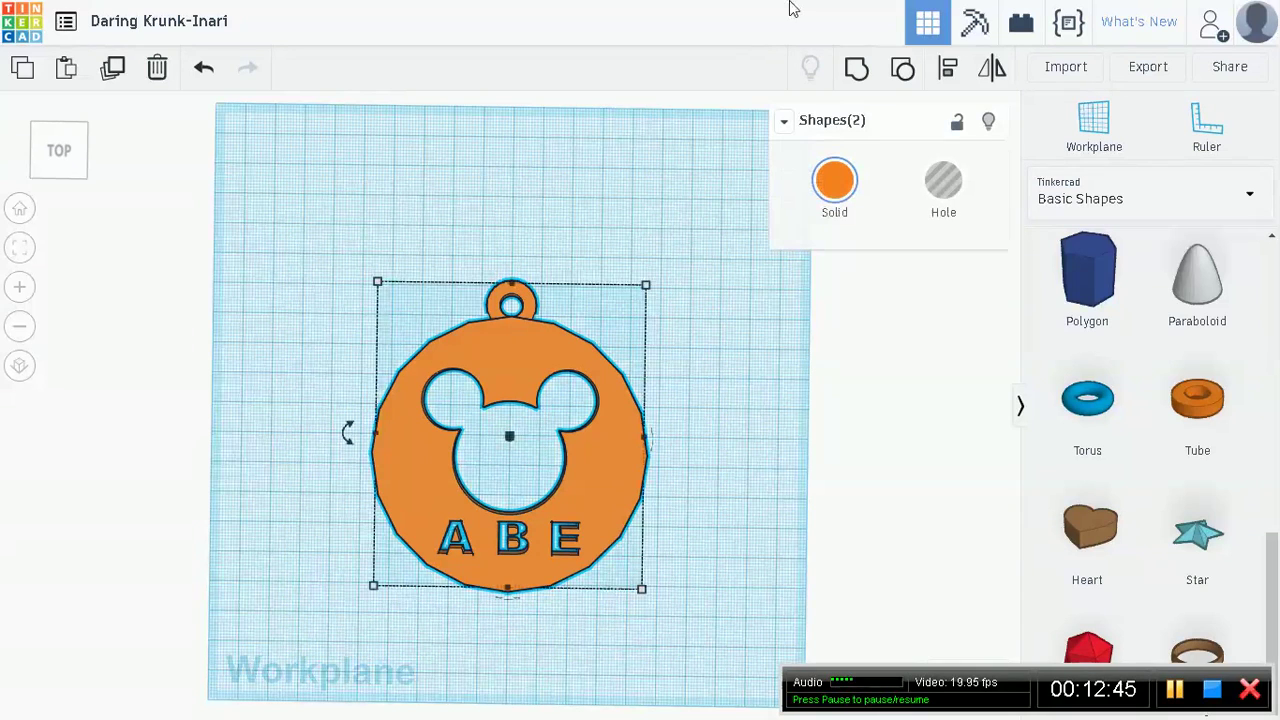
left_click(856, 67)
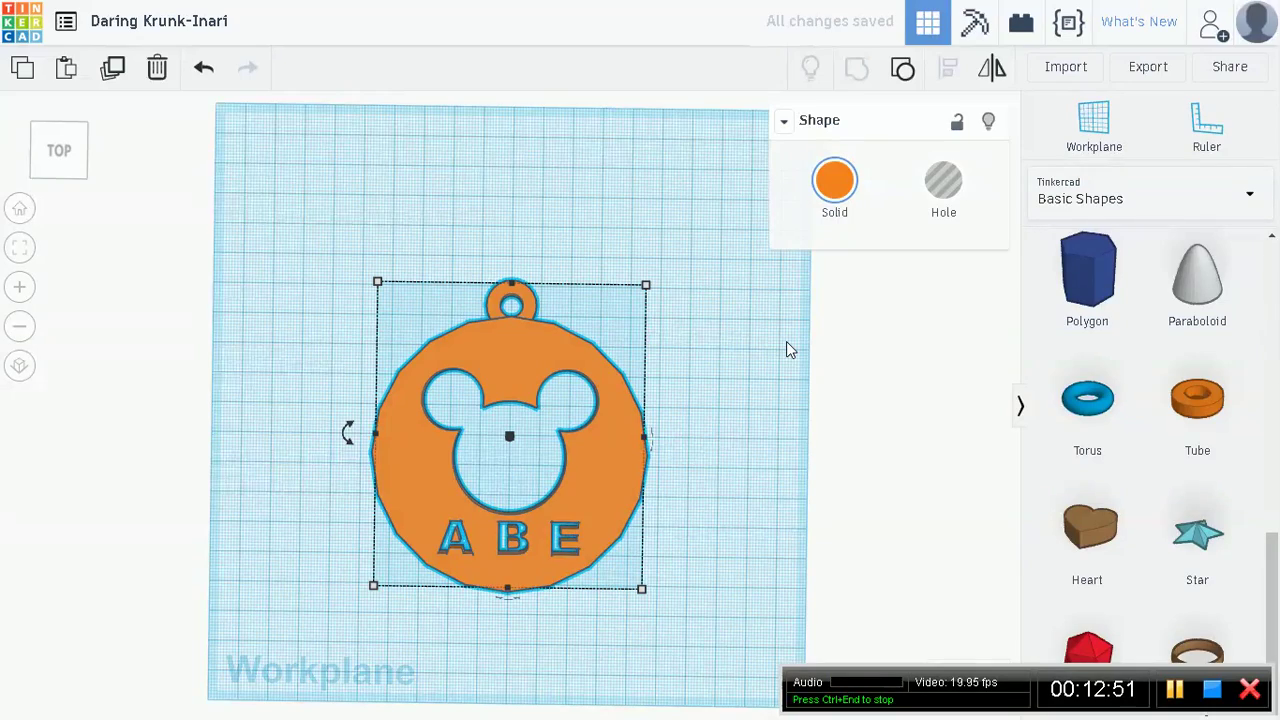
right_click_drag(789, 380, 457, 231)
right_click_drag(494, 301, 646, 329)
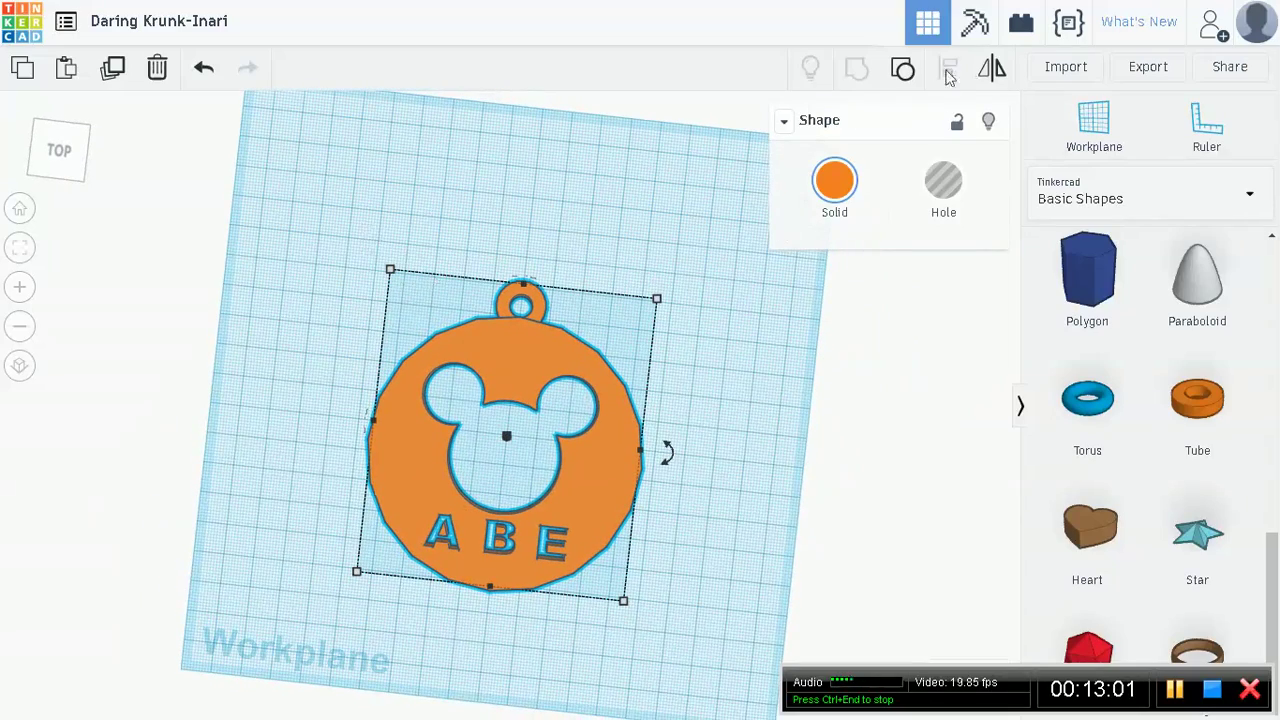
left_click(902, 70)
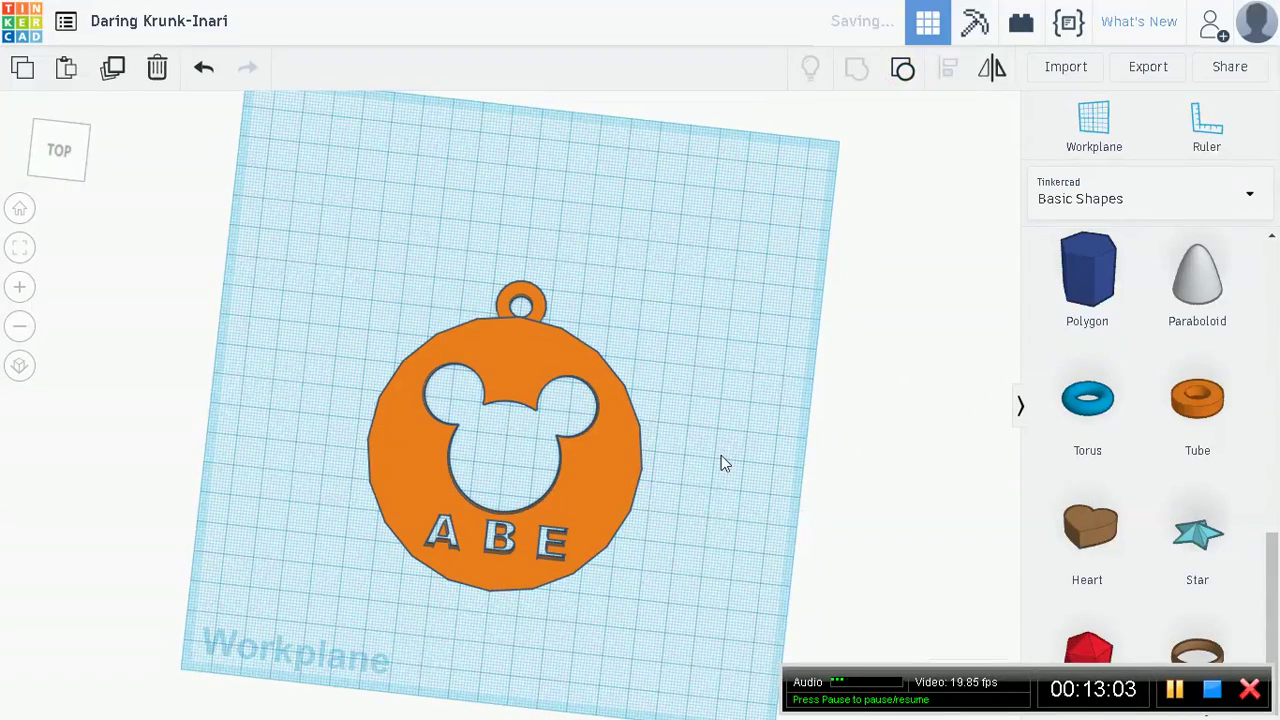
Check the disc's thickness and set the loop's height to 5 mm to match it
left_click(504, 375)
right_click_drag(740, 437, 572, 365)
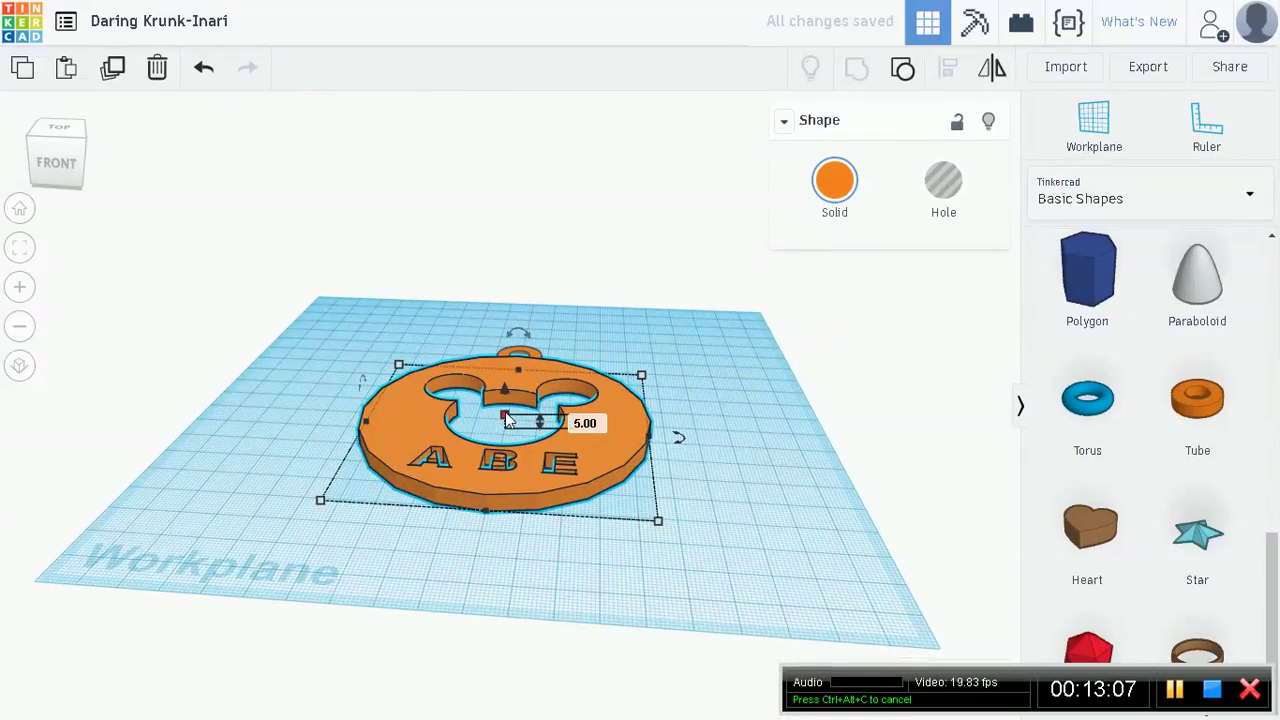
right_click_drag(507, 420, 789, 397)
key("f")
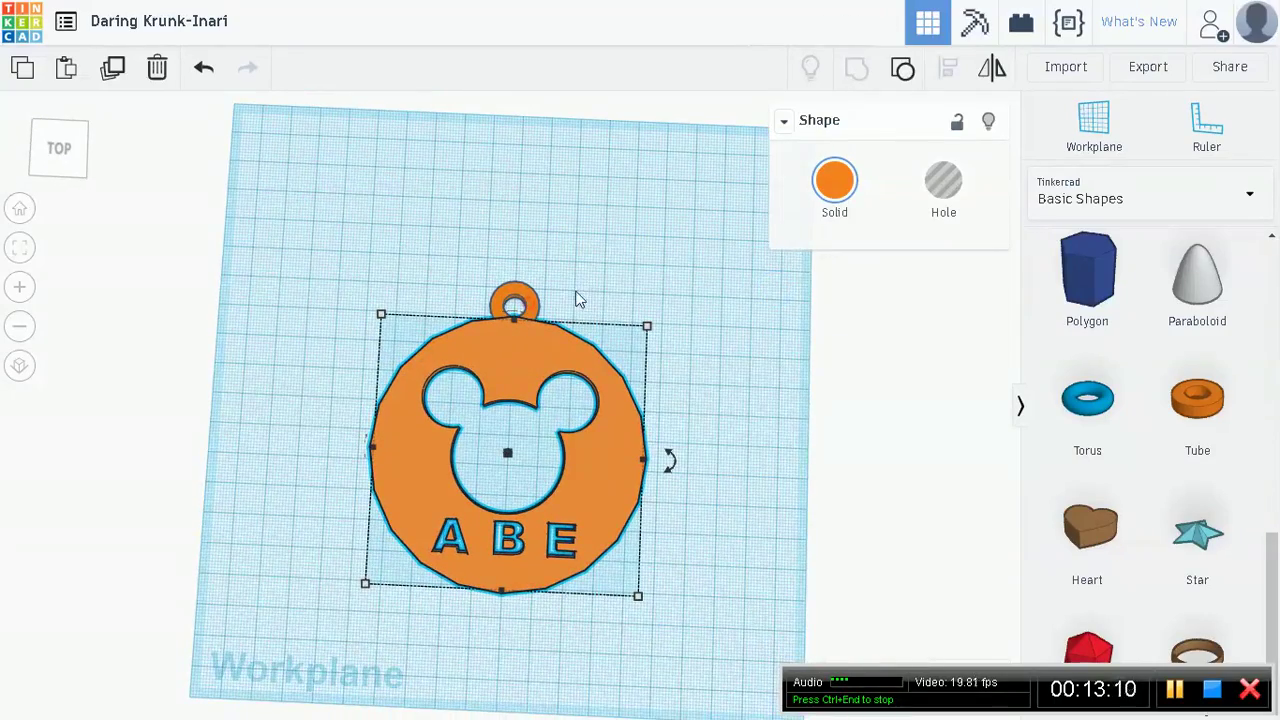
right_click_drag(674, 321, 680, 160)
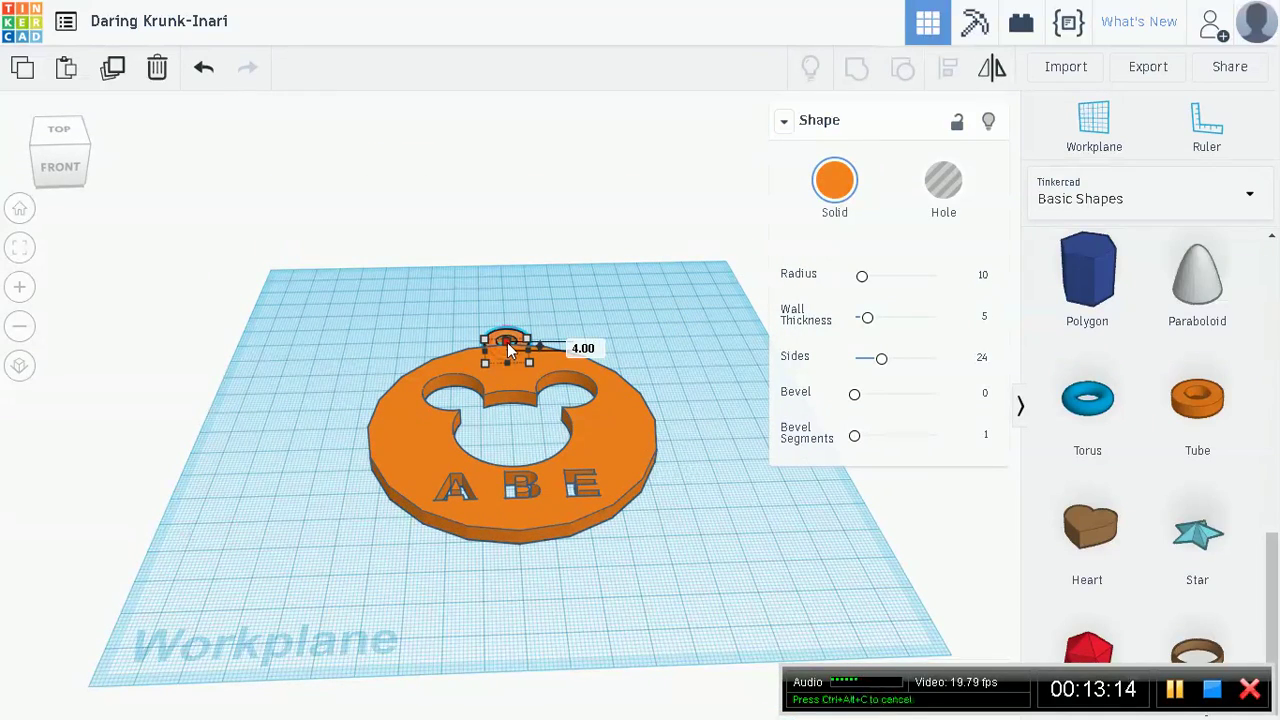
left_click_drag(507, 342, 507, 340)
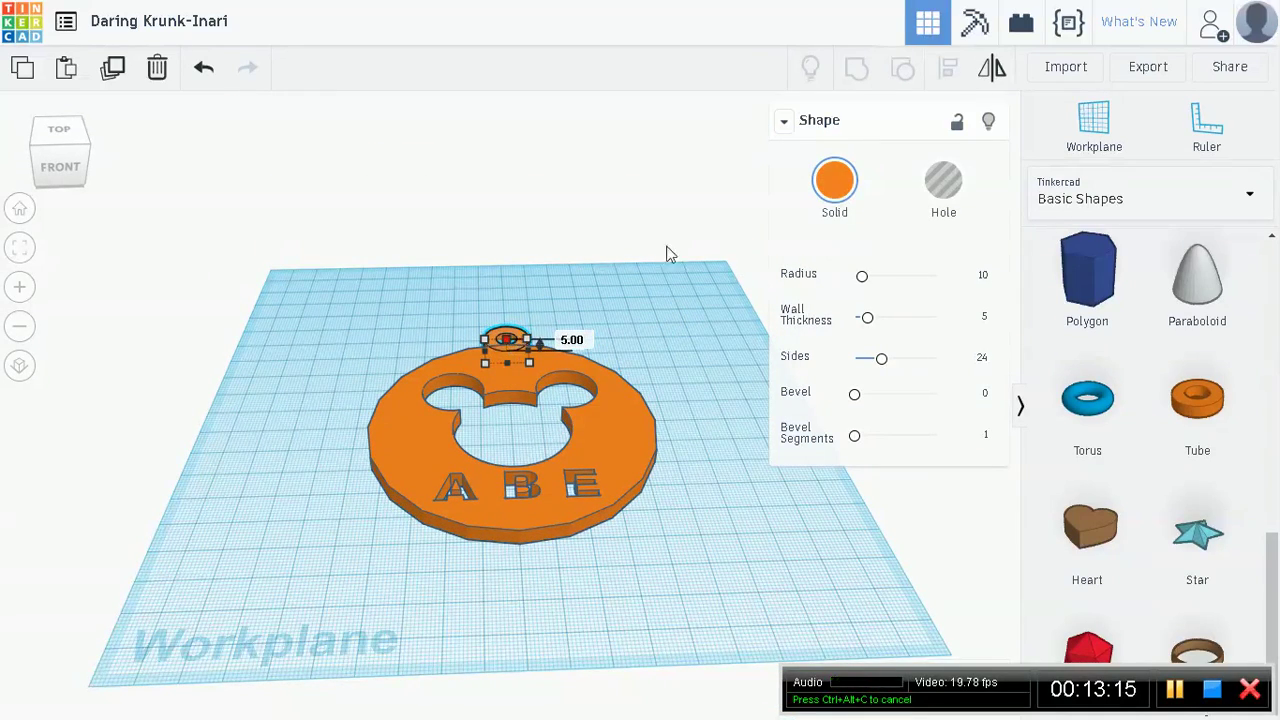
left_click(686, 286)
Group the disc and the keyring loop into one solid and inspect it from above
left_click_drag(324, 256, 671, 541)
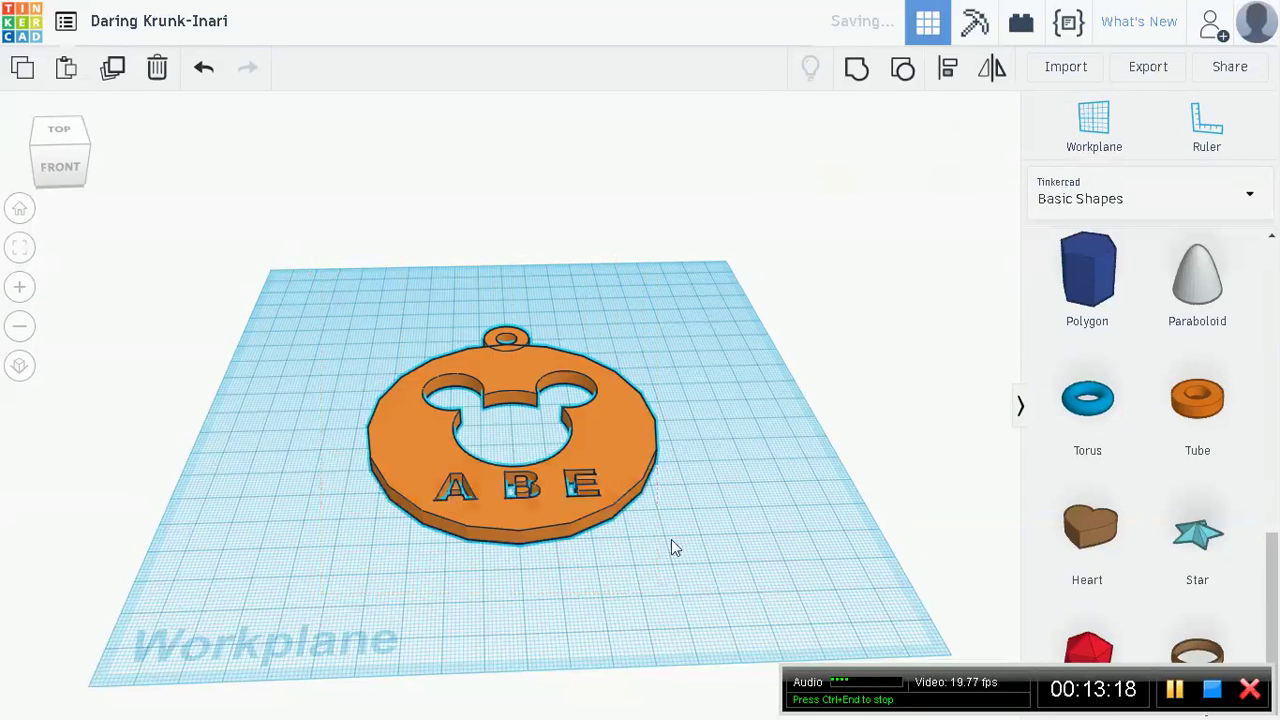
left_click(859, 72)
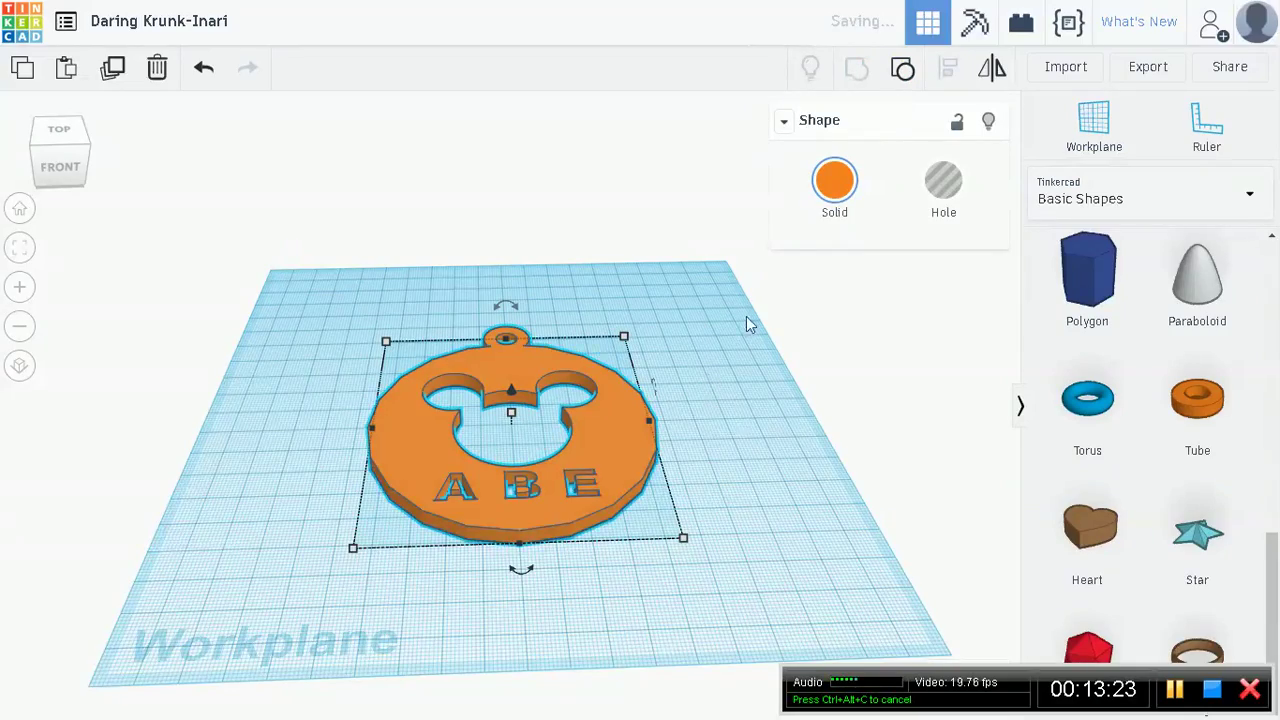
right_click_drag(746, 330, 737, 434)
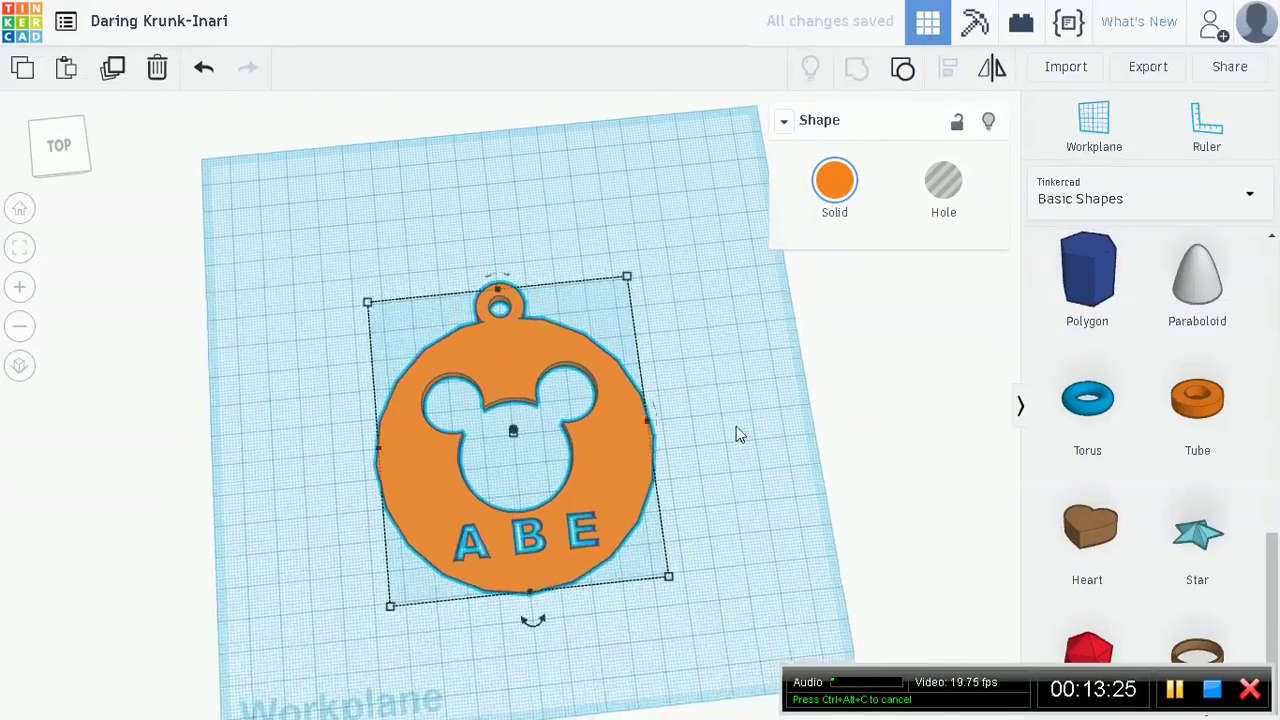
left_click(736, 428)
right_click_drag(784, 303, 769, 489)
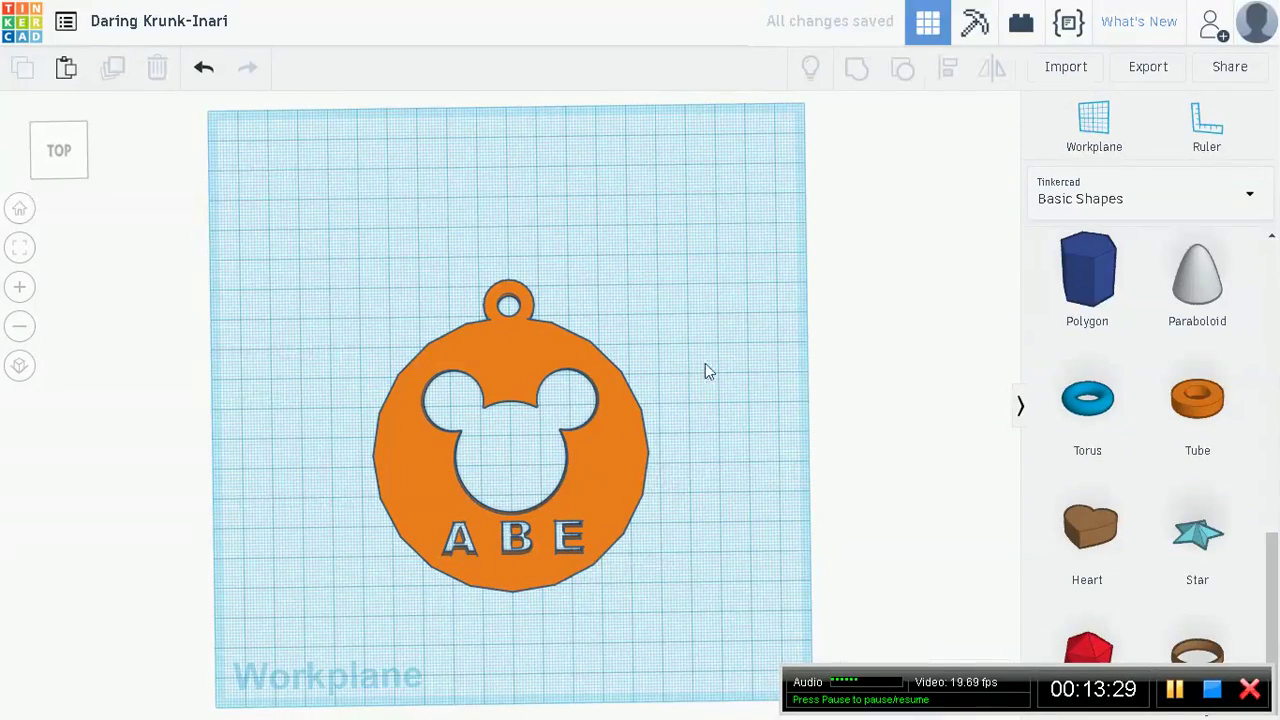
Rename the keychain design as "Mickey Mouse Keychain Intermediate"
left_click(222, 21)
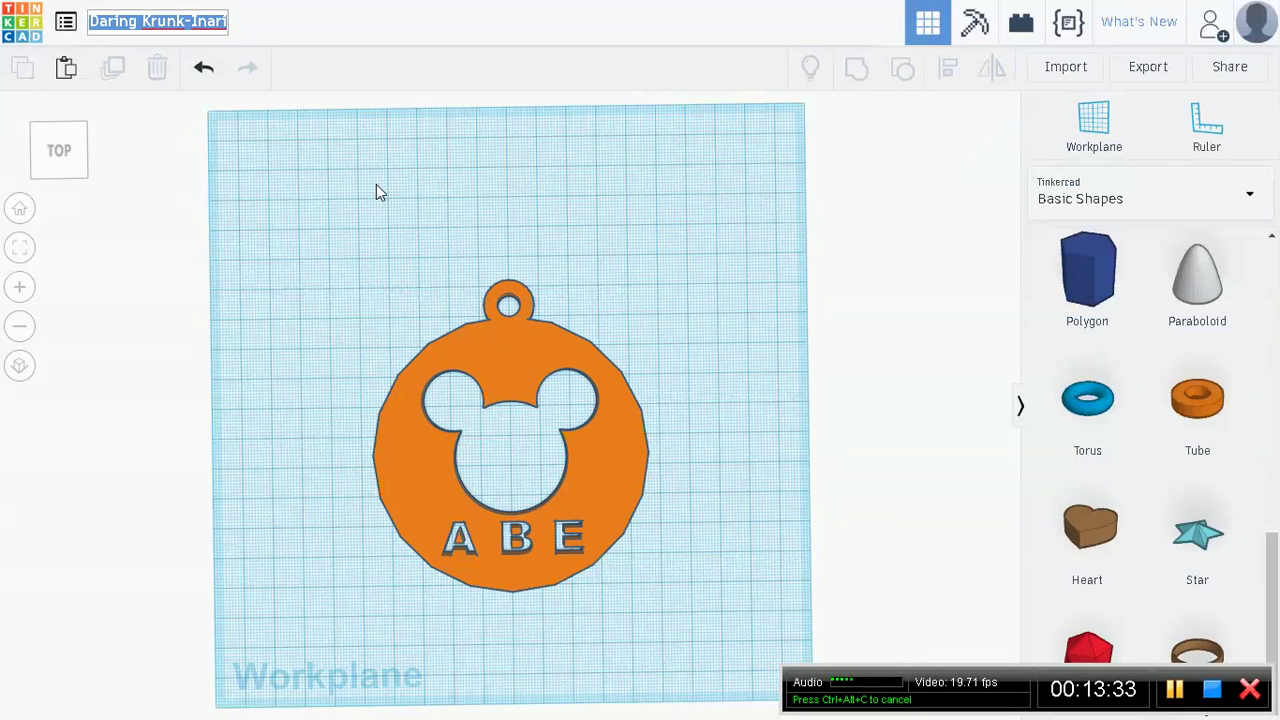
key("BackSpace")
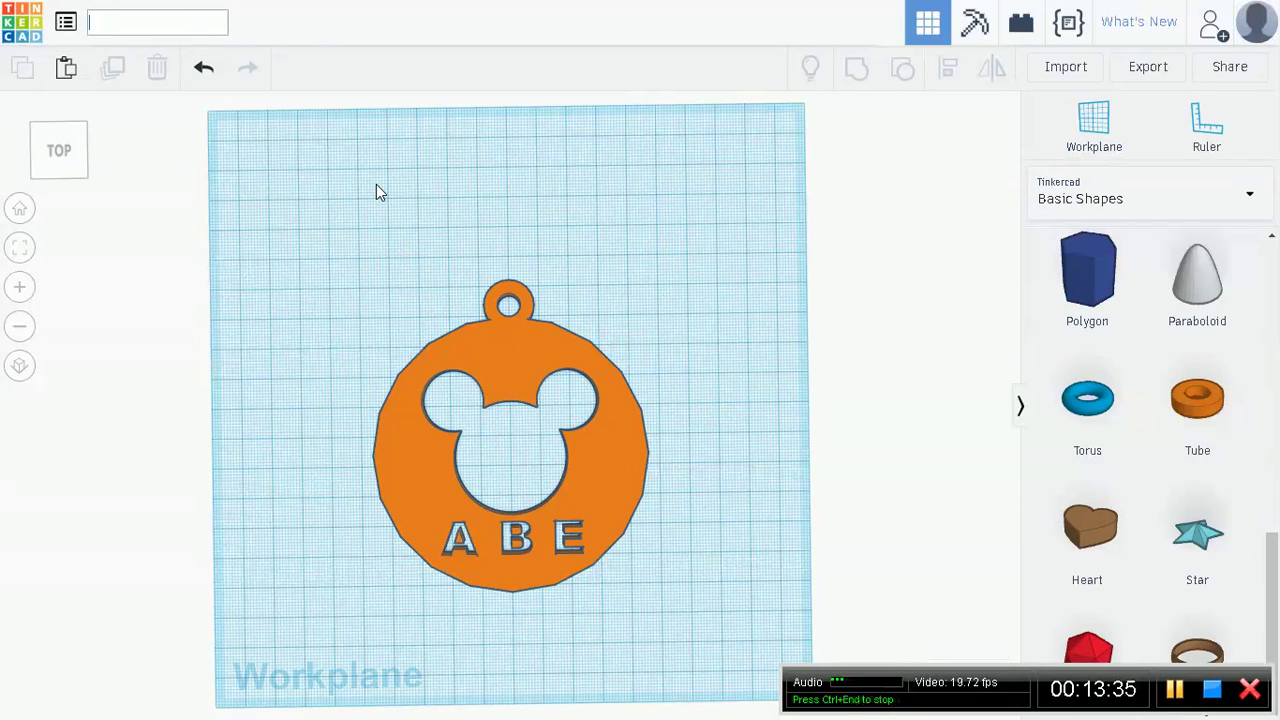
type("Mickey Mouse ")
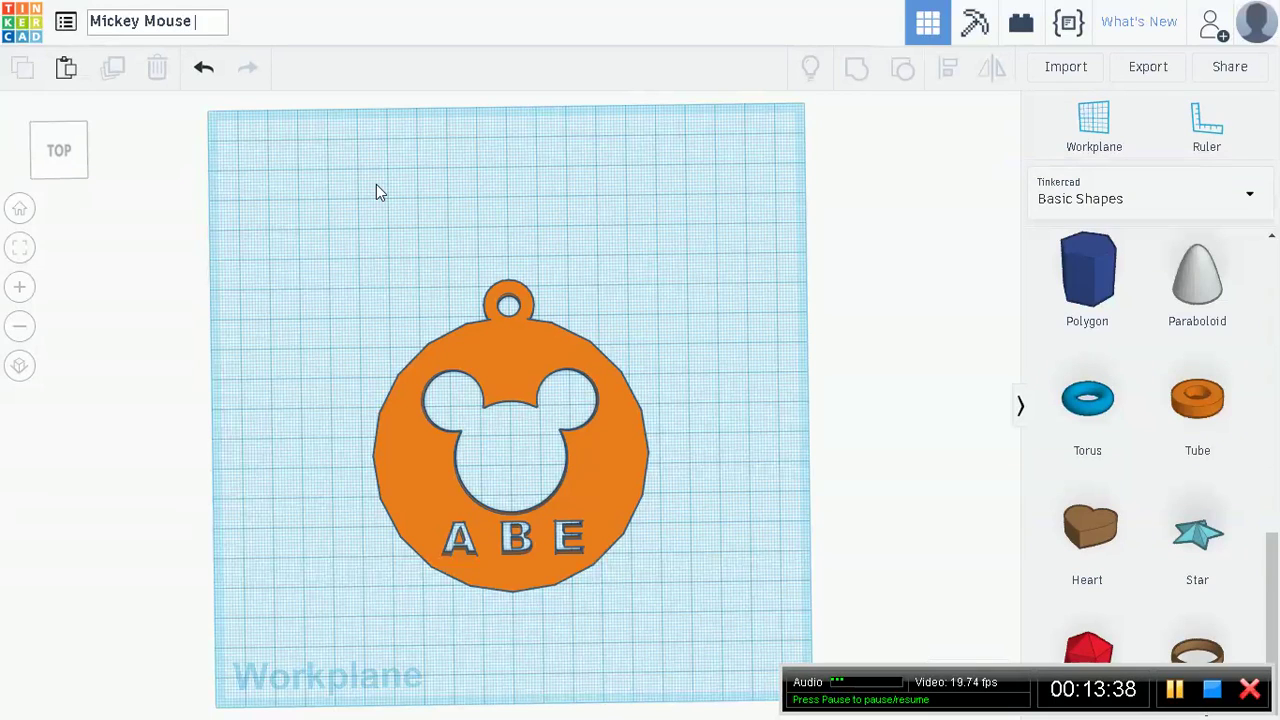
type("Keycah")
key("BackSpace")
key("BackSpace")
type("h")
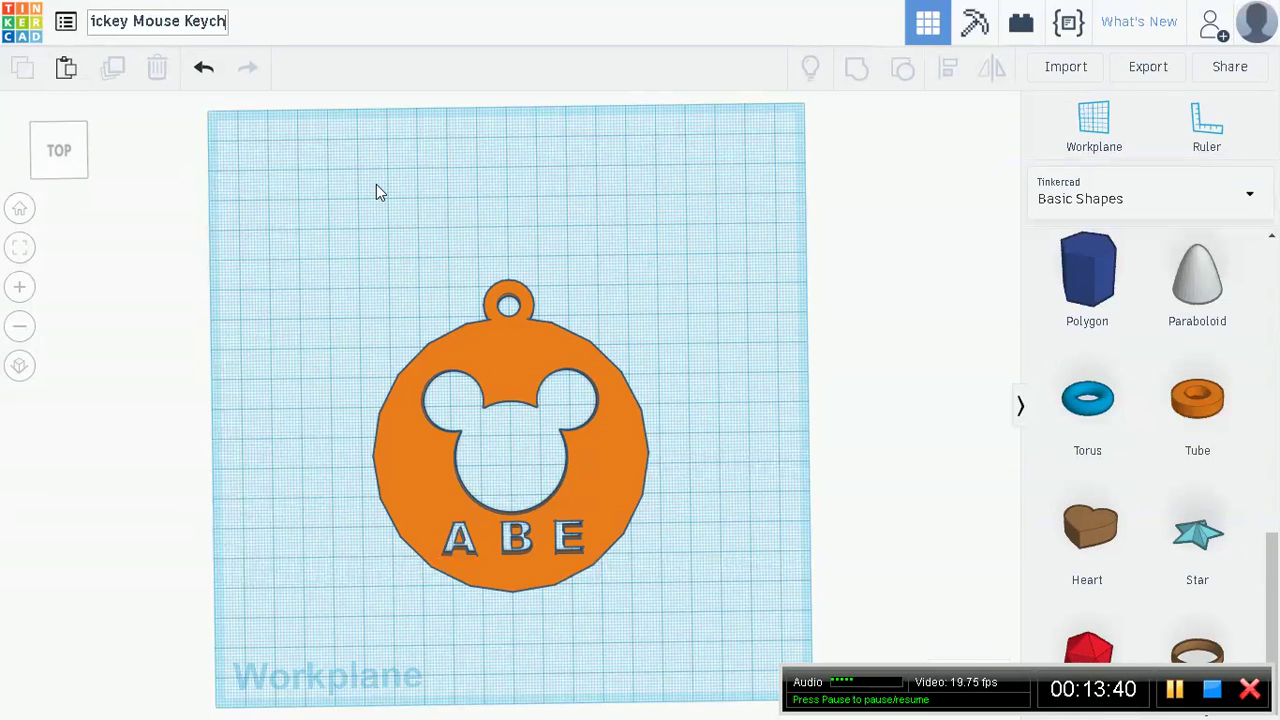
type("ain Interm")
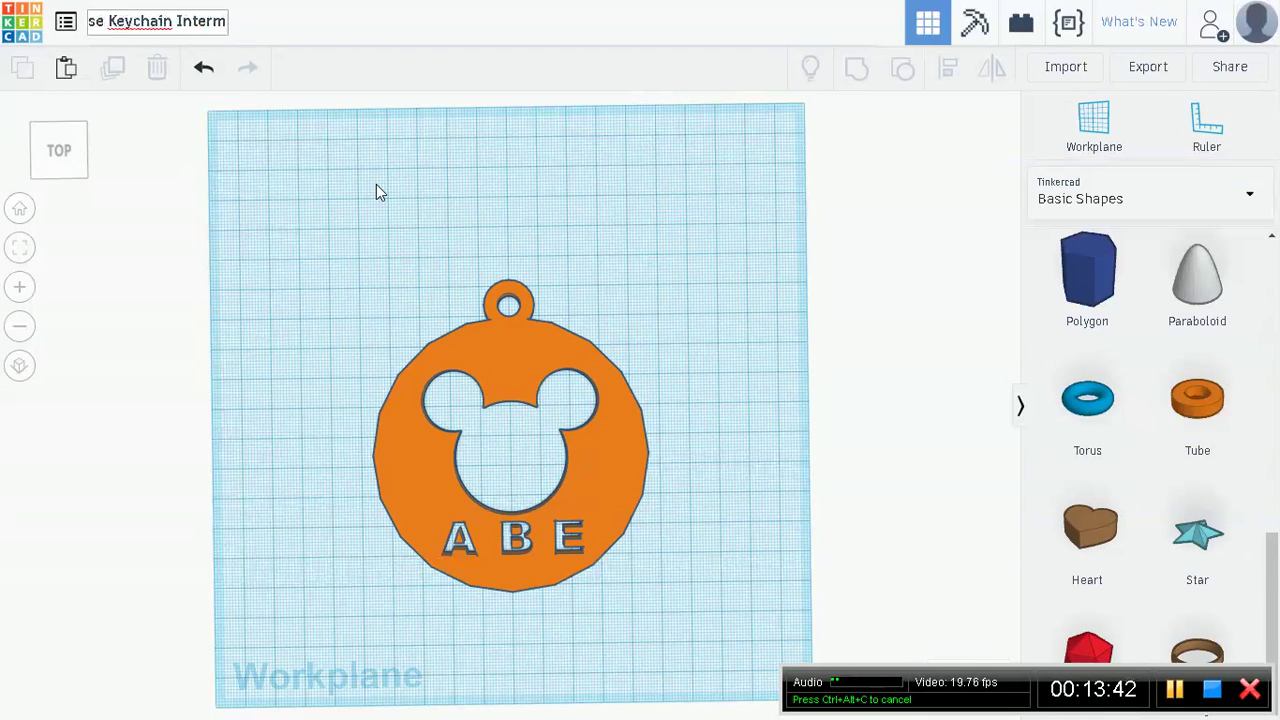
type("ediate")
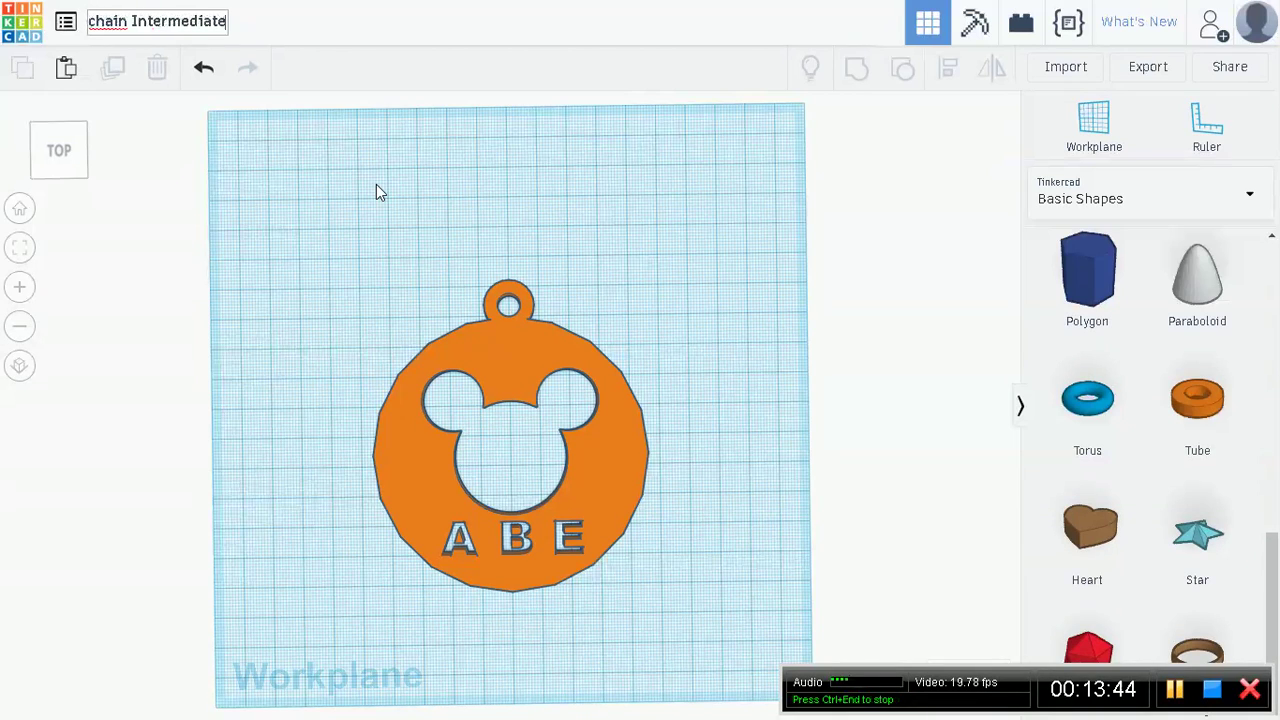
key("Return")
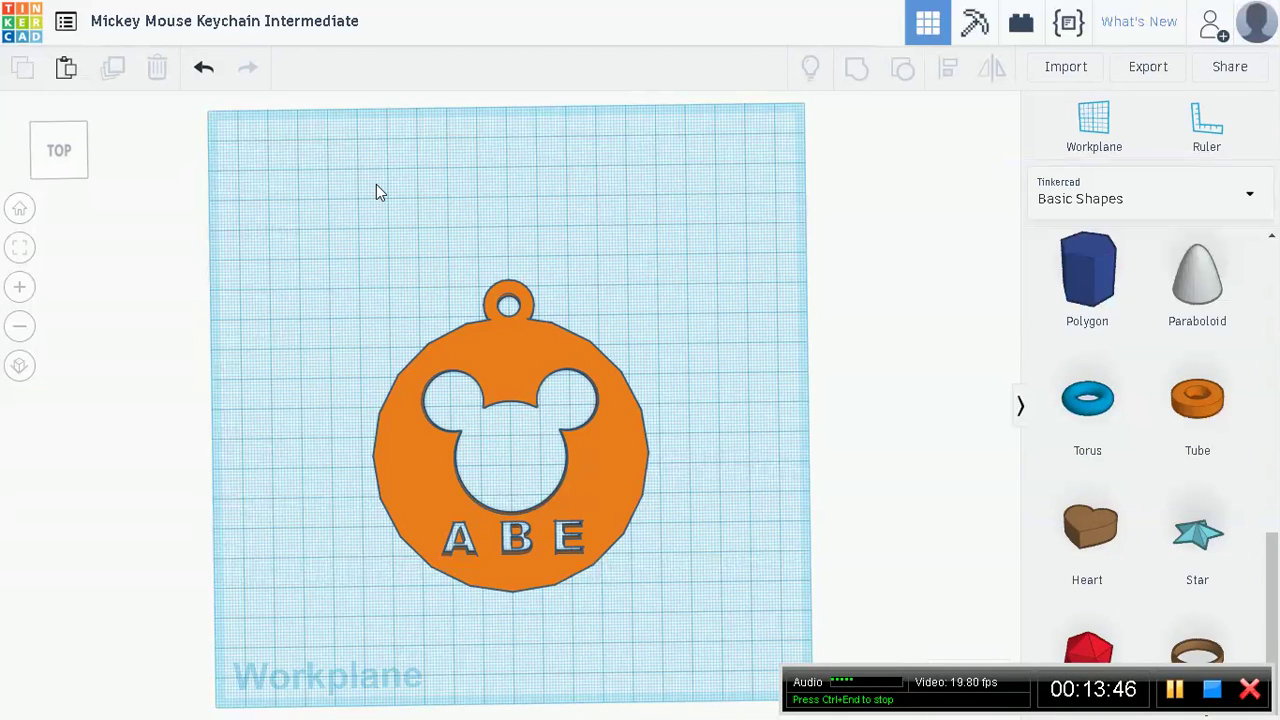